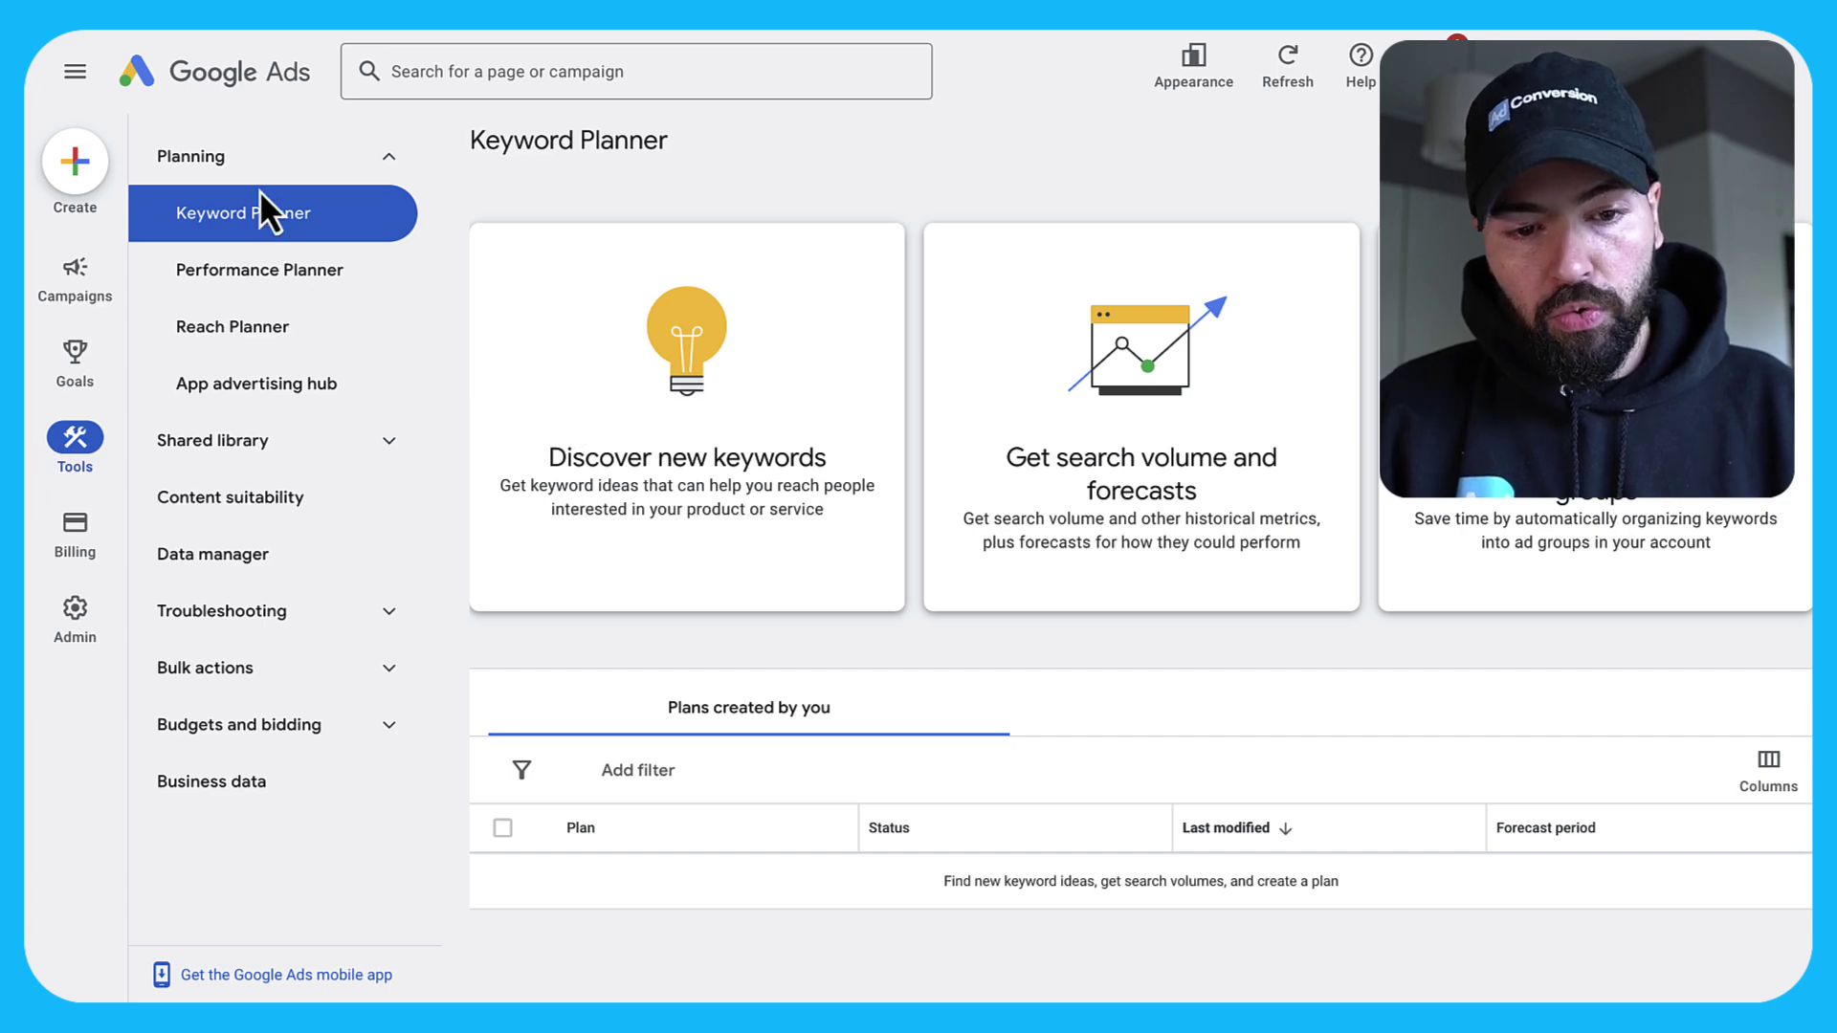
- Discover new keywords for the seed 'google ads course', listing 515 keyword ideas
click(757, 408)
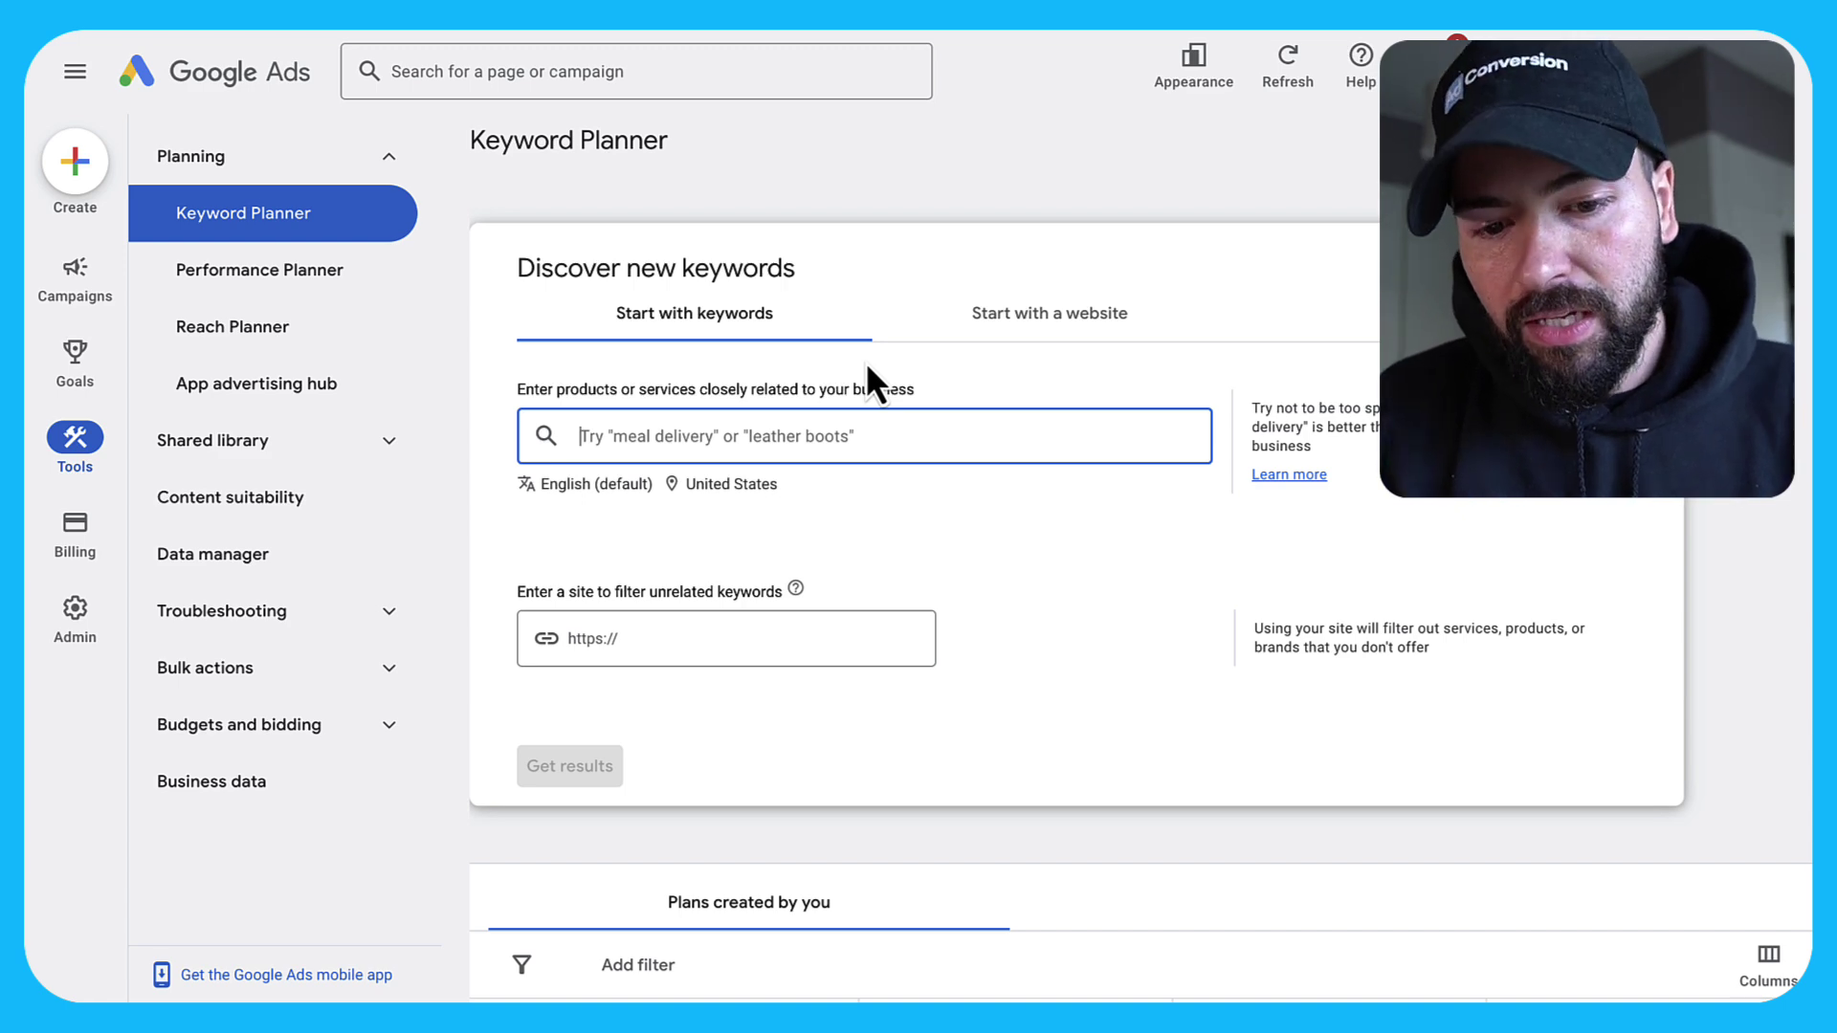
text(google ads course)
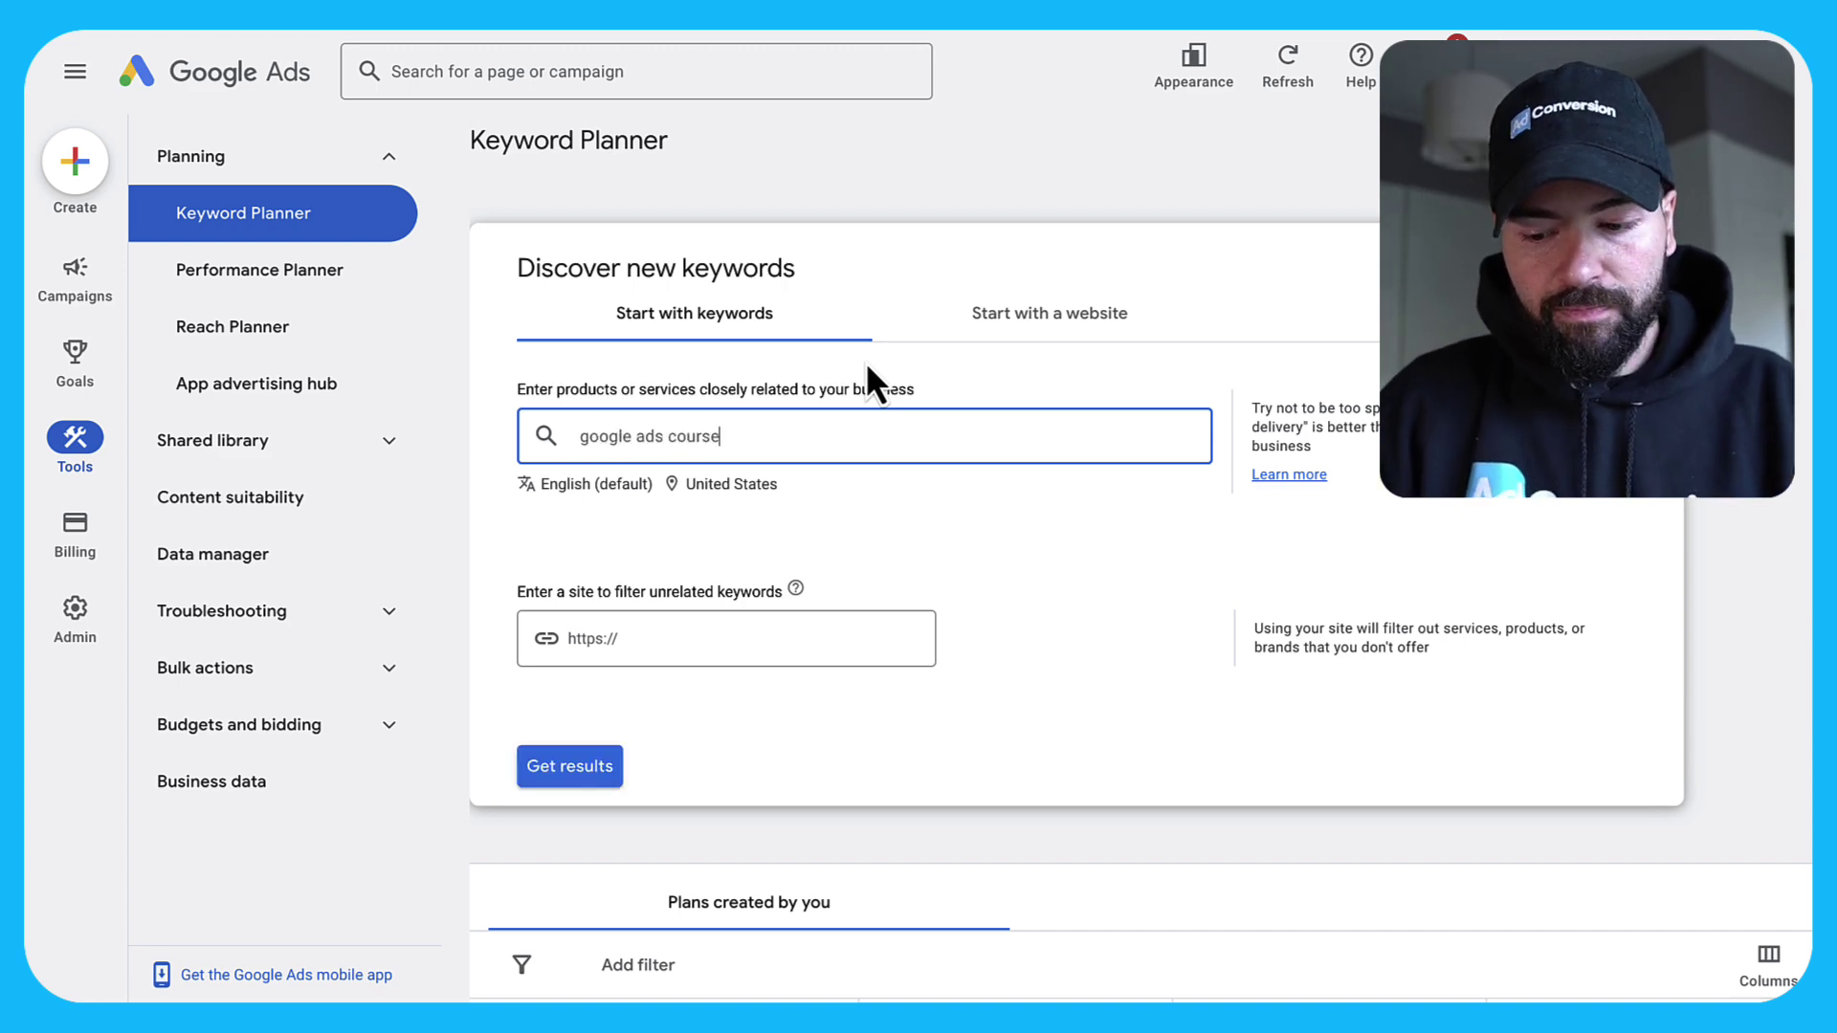
key(Return)
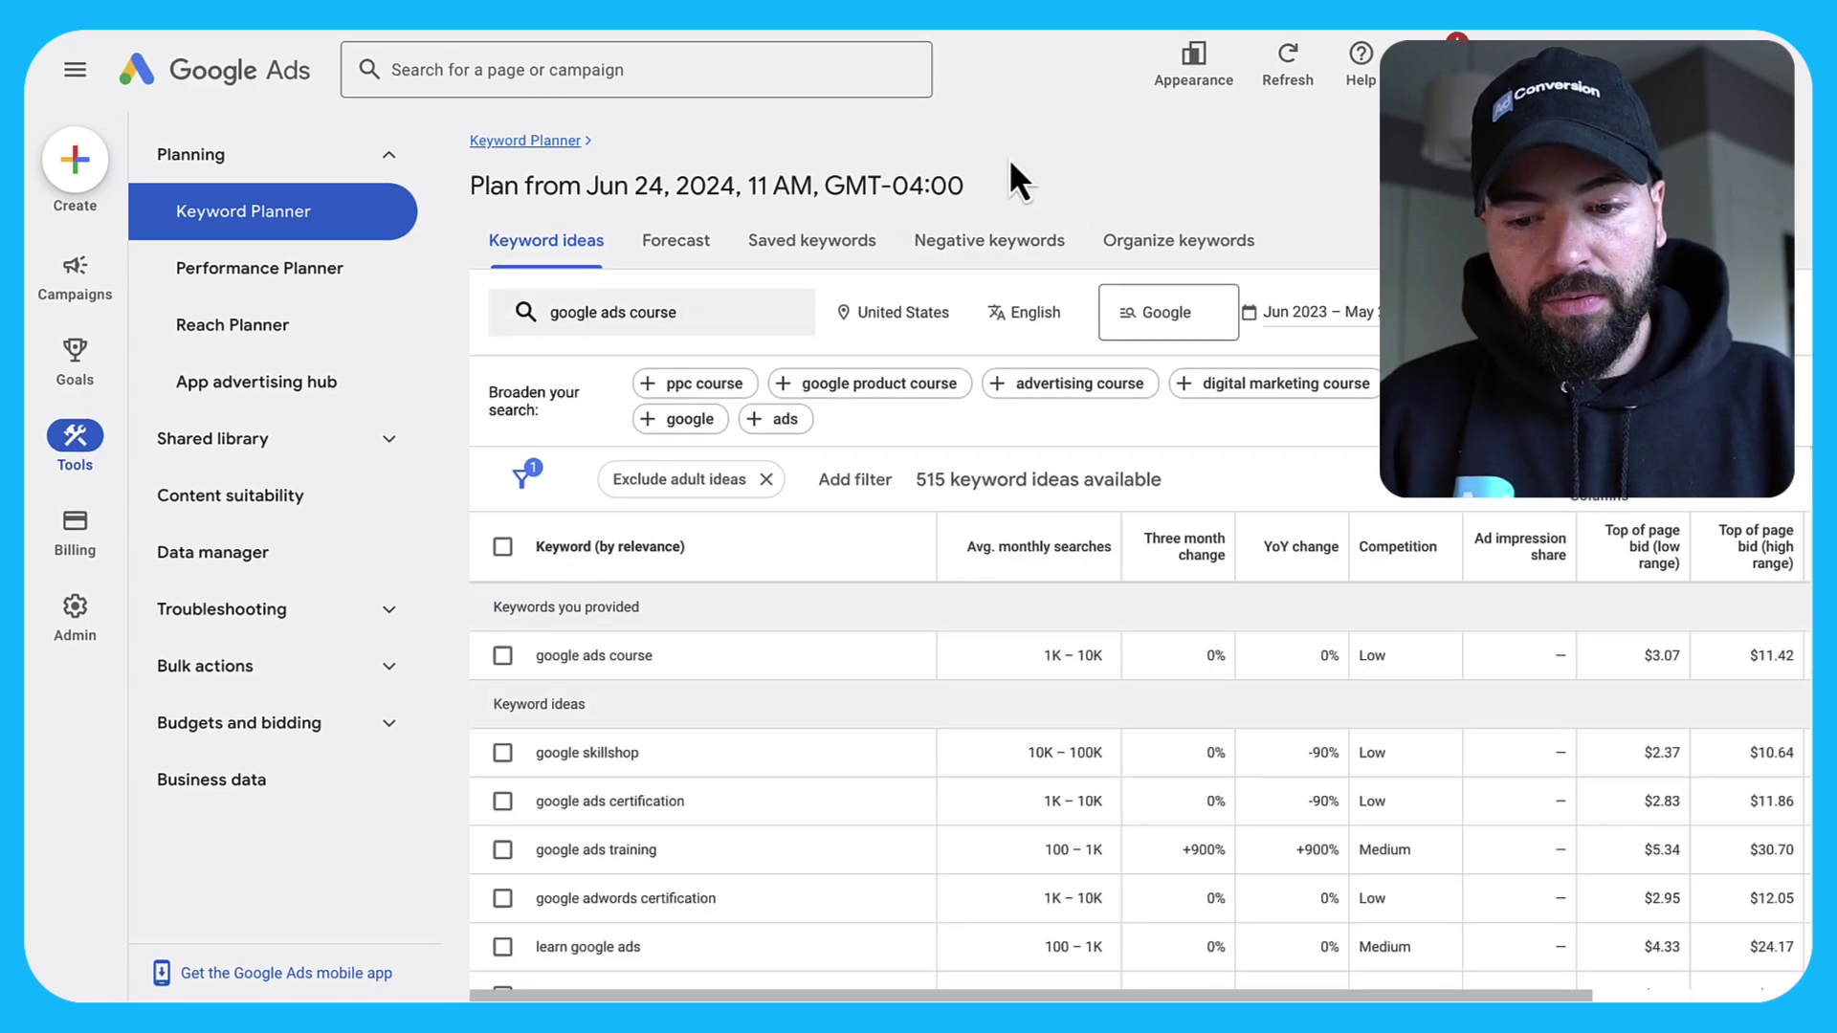
scroll(1001, 658, right, 3)
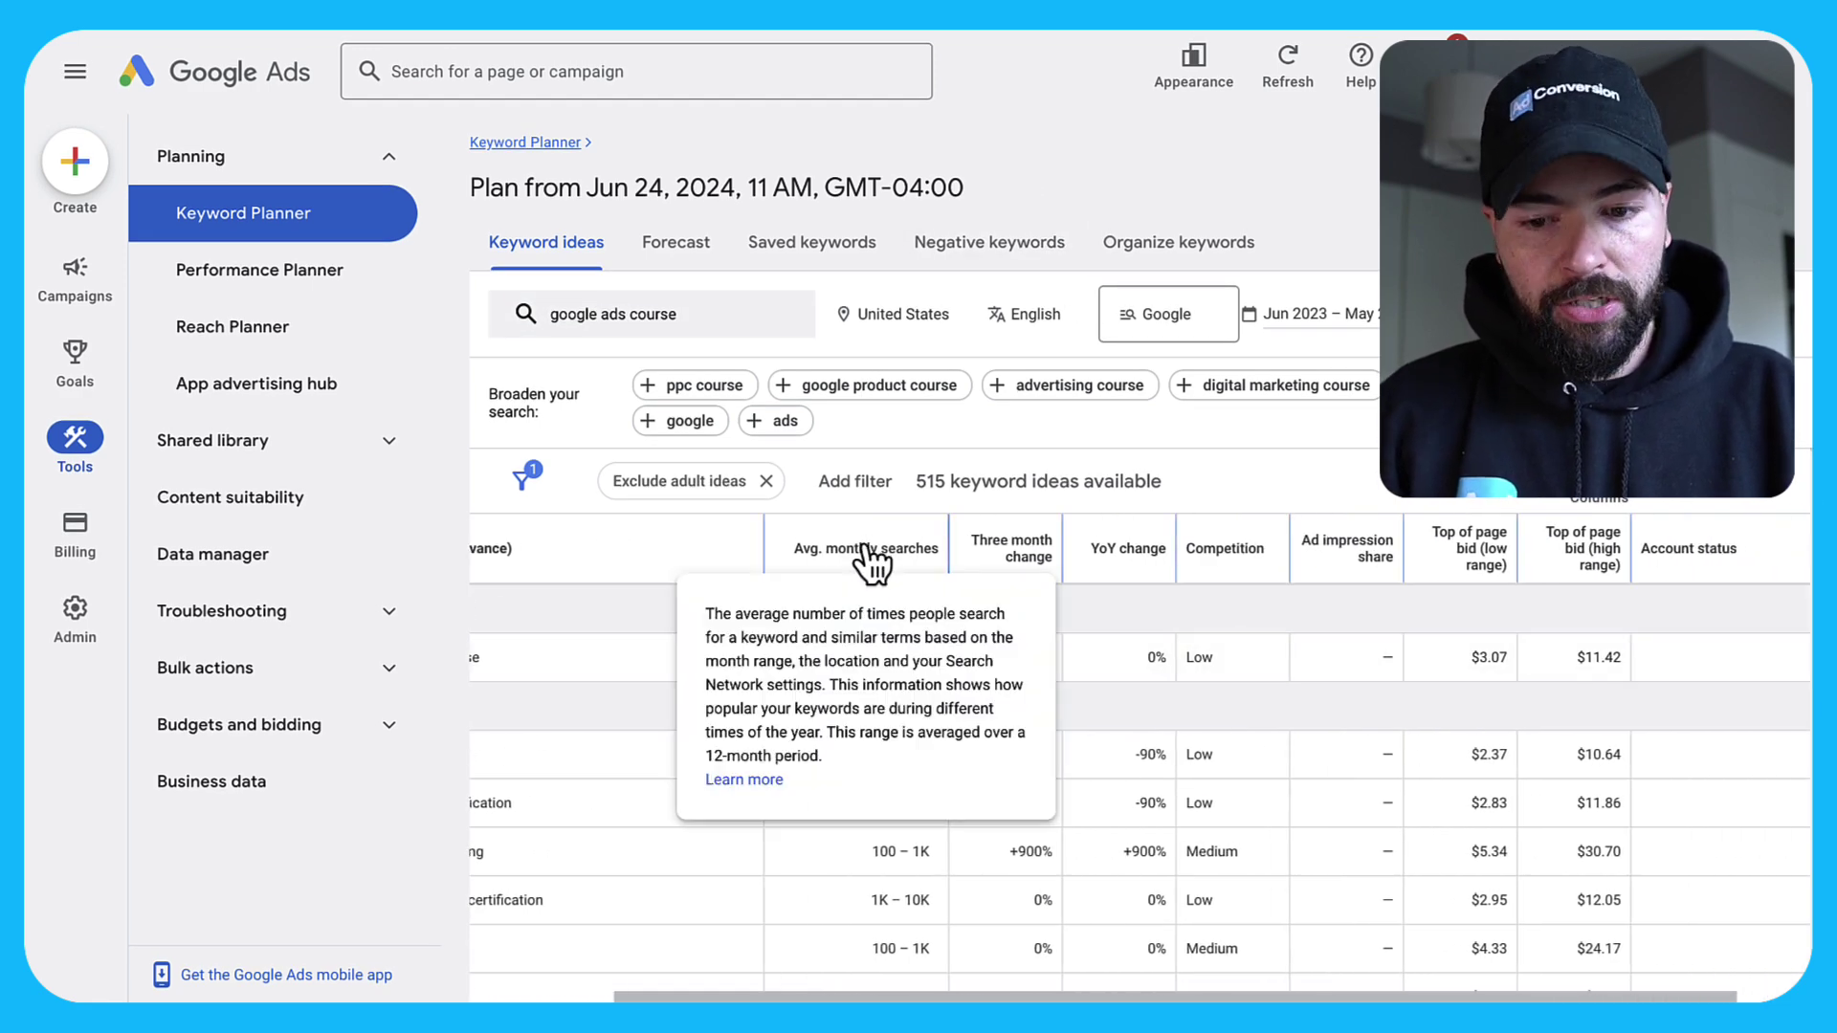
scroll(758, 656, left, 3)
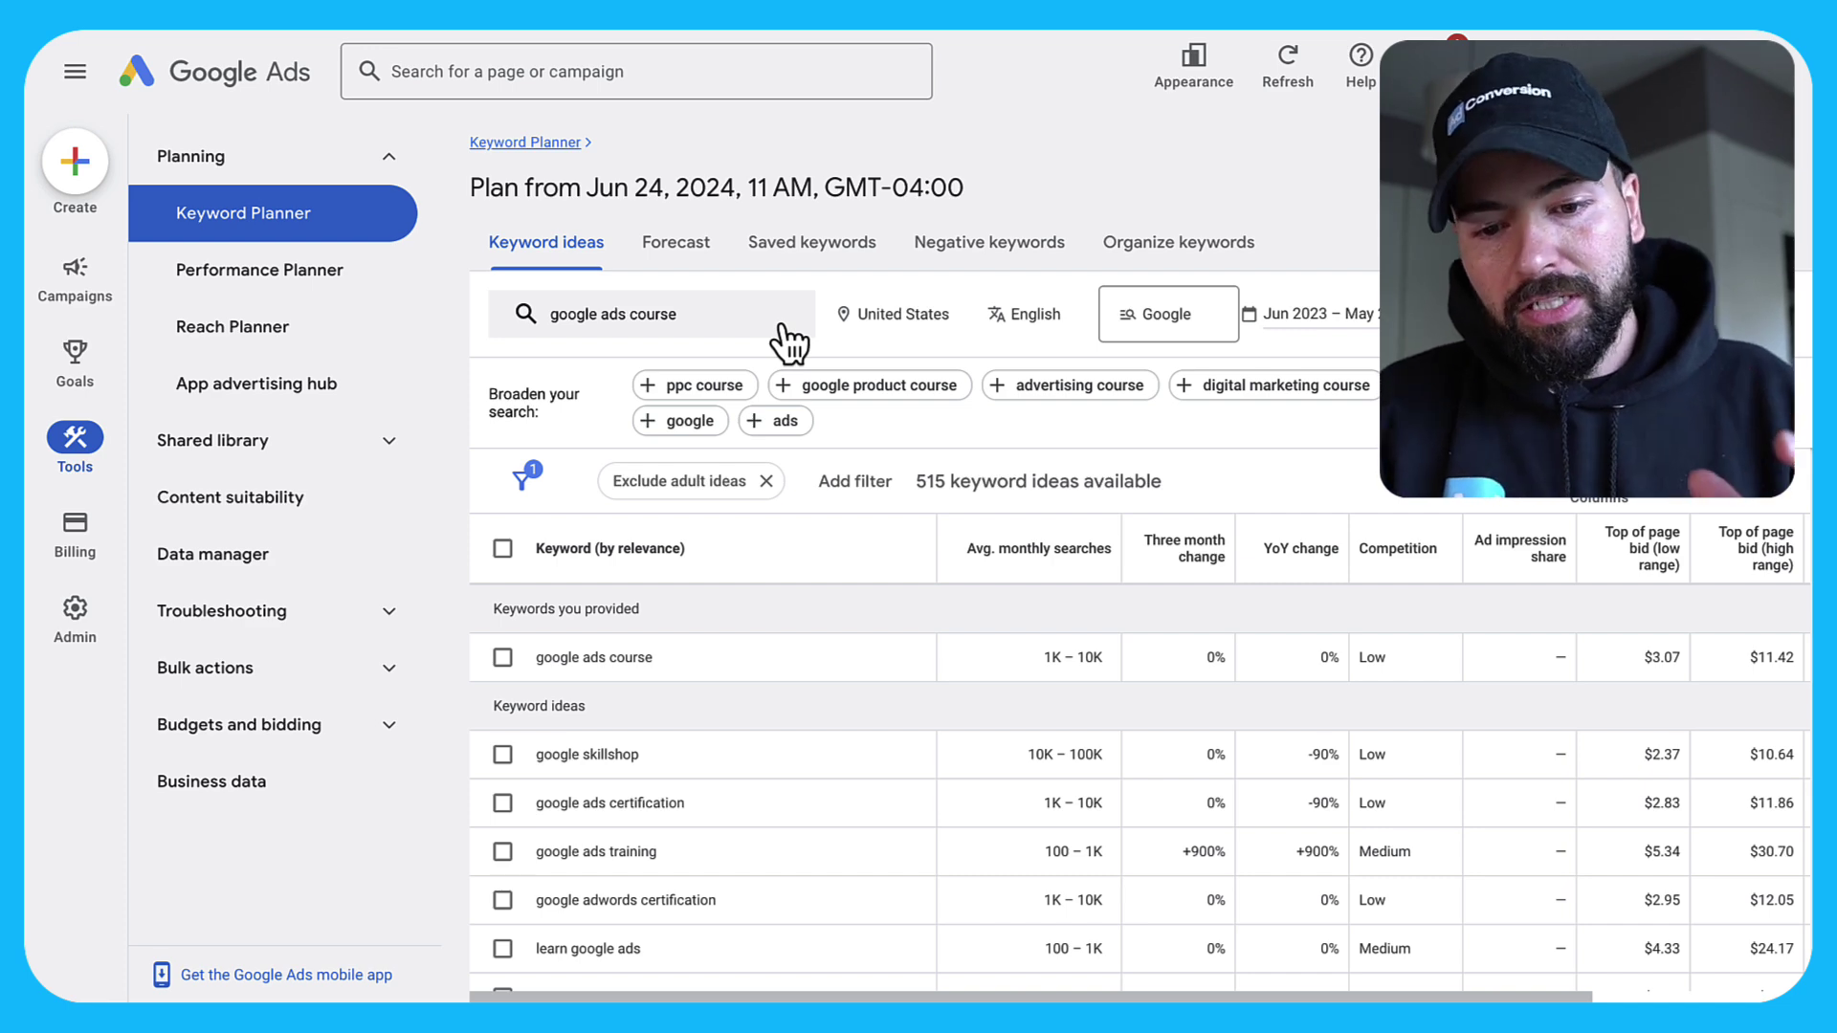
scroll(848, 622, right, 1)
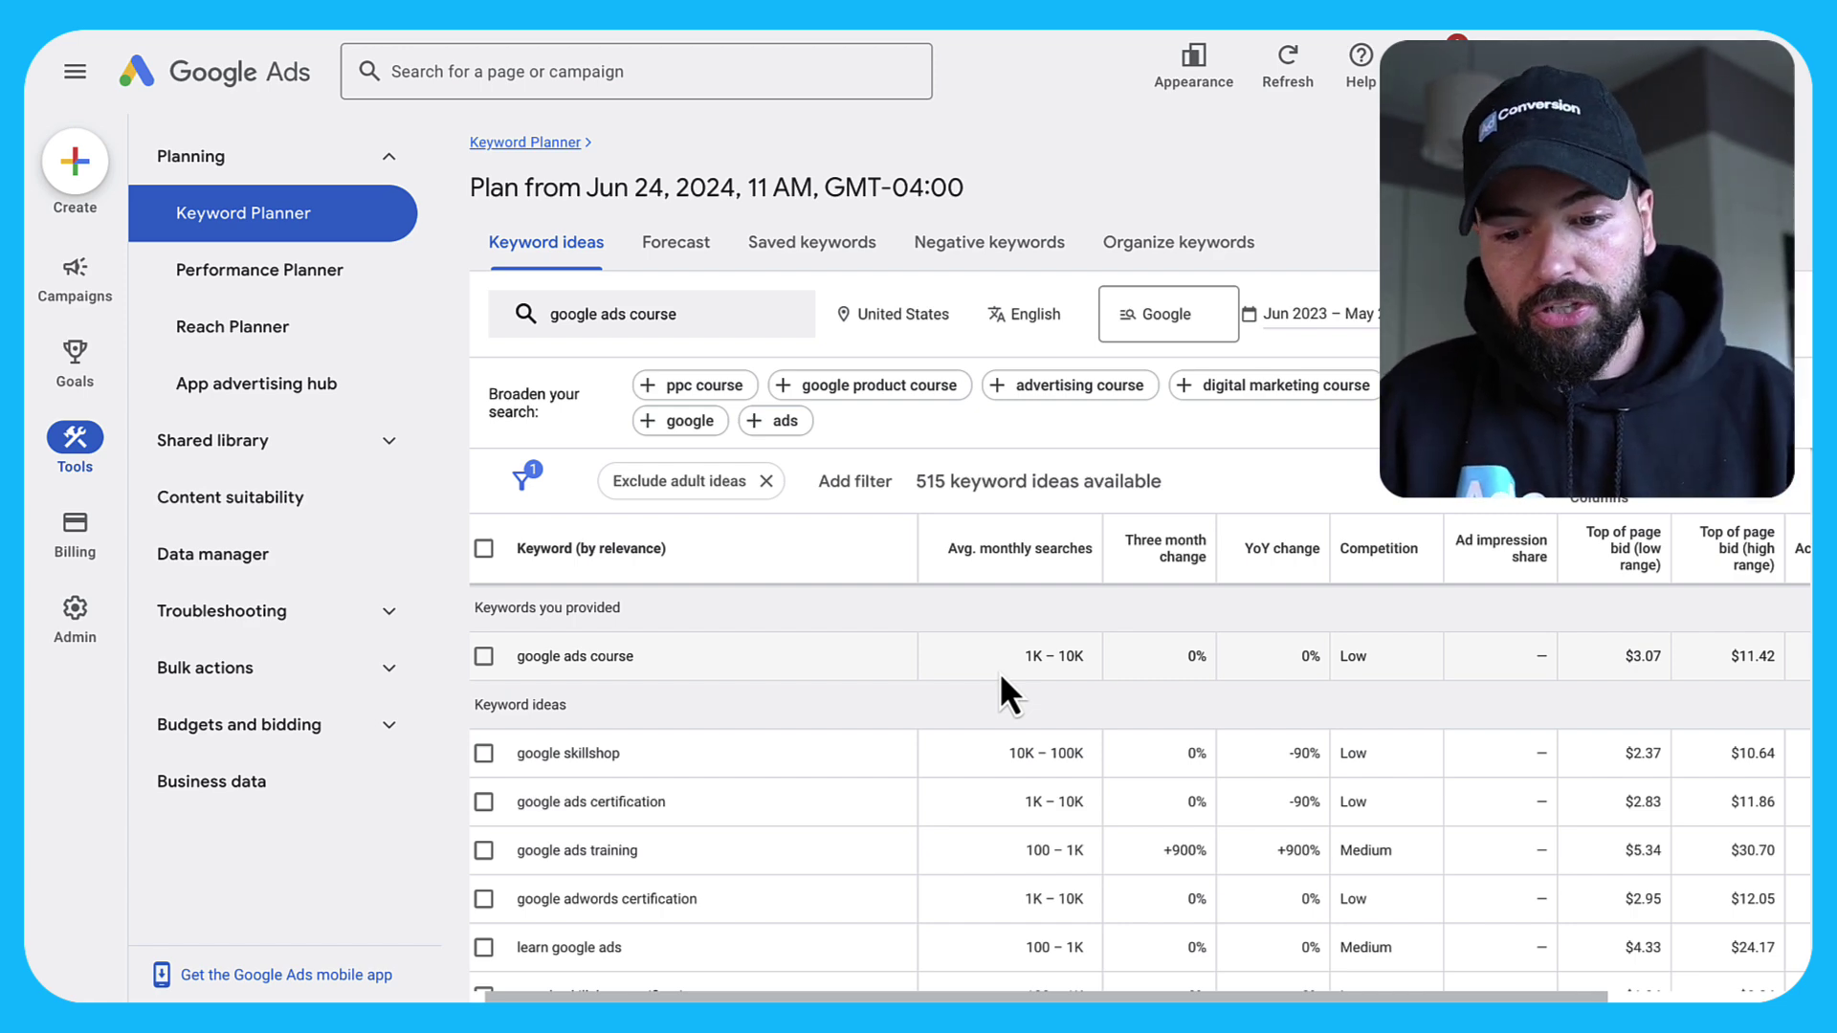
- Select the $11.42 high-range top-of-page bid, then bring up the AdConversion budget calculator
scroll(999, 676, right, 2)
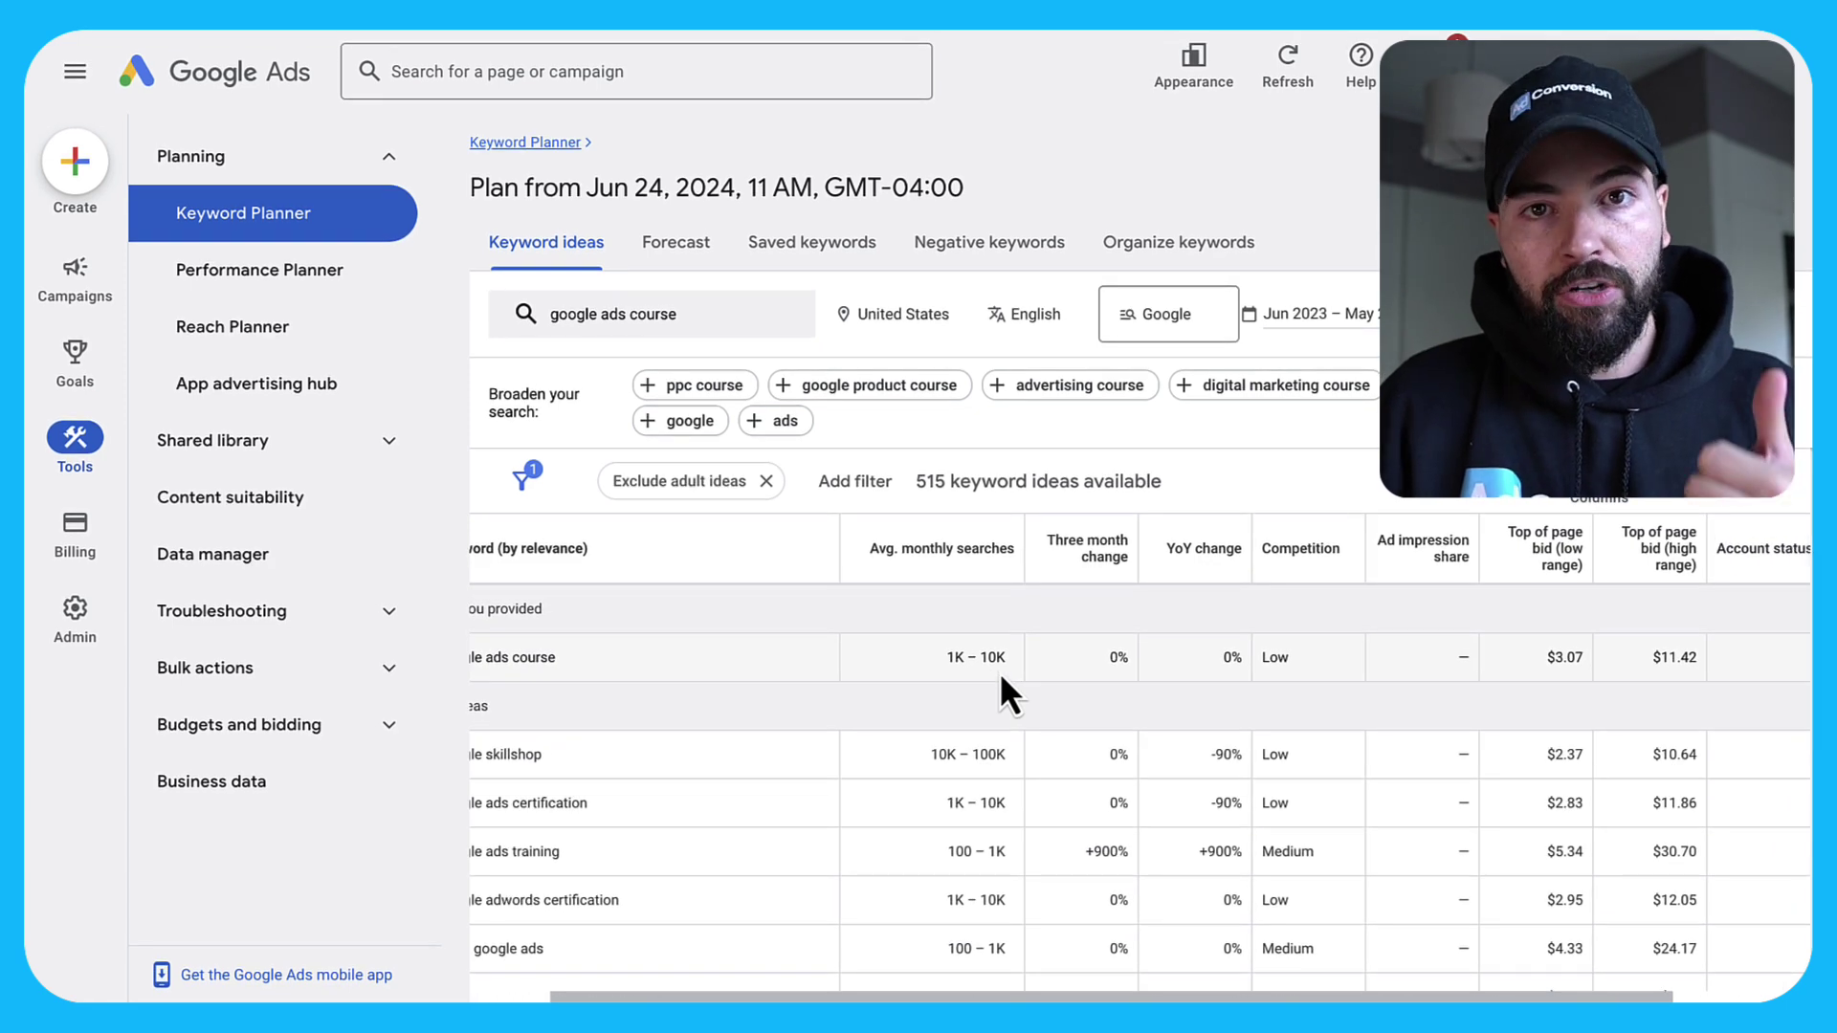
scroll(998, 673, right, 4)
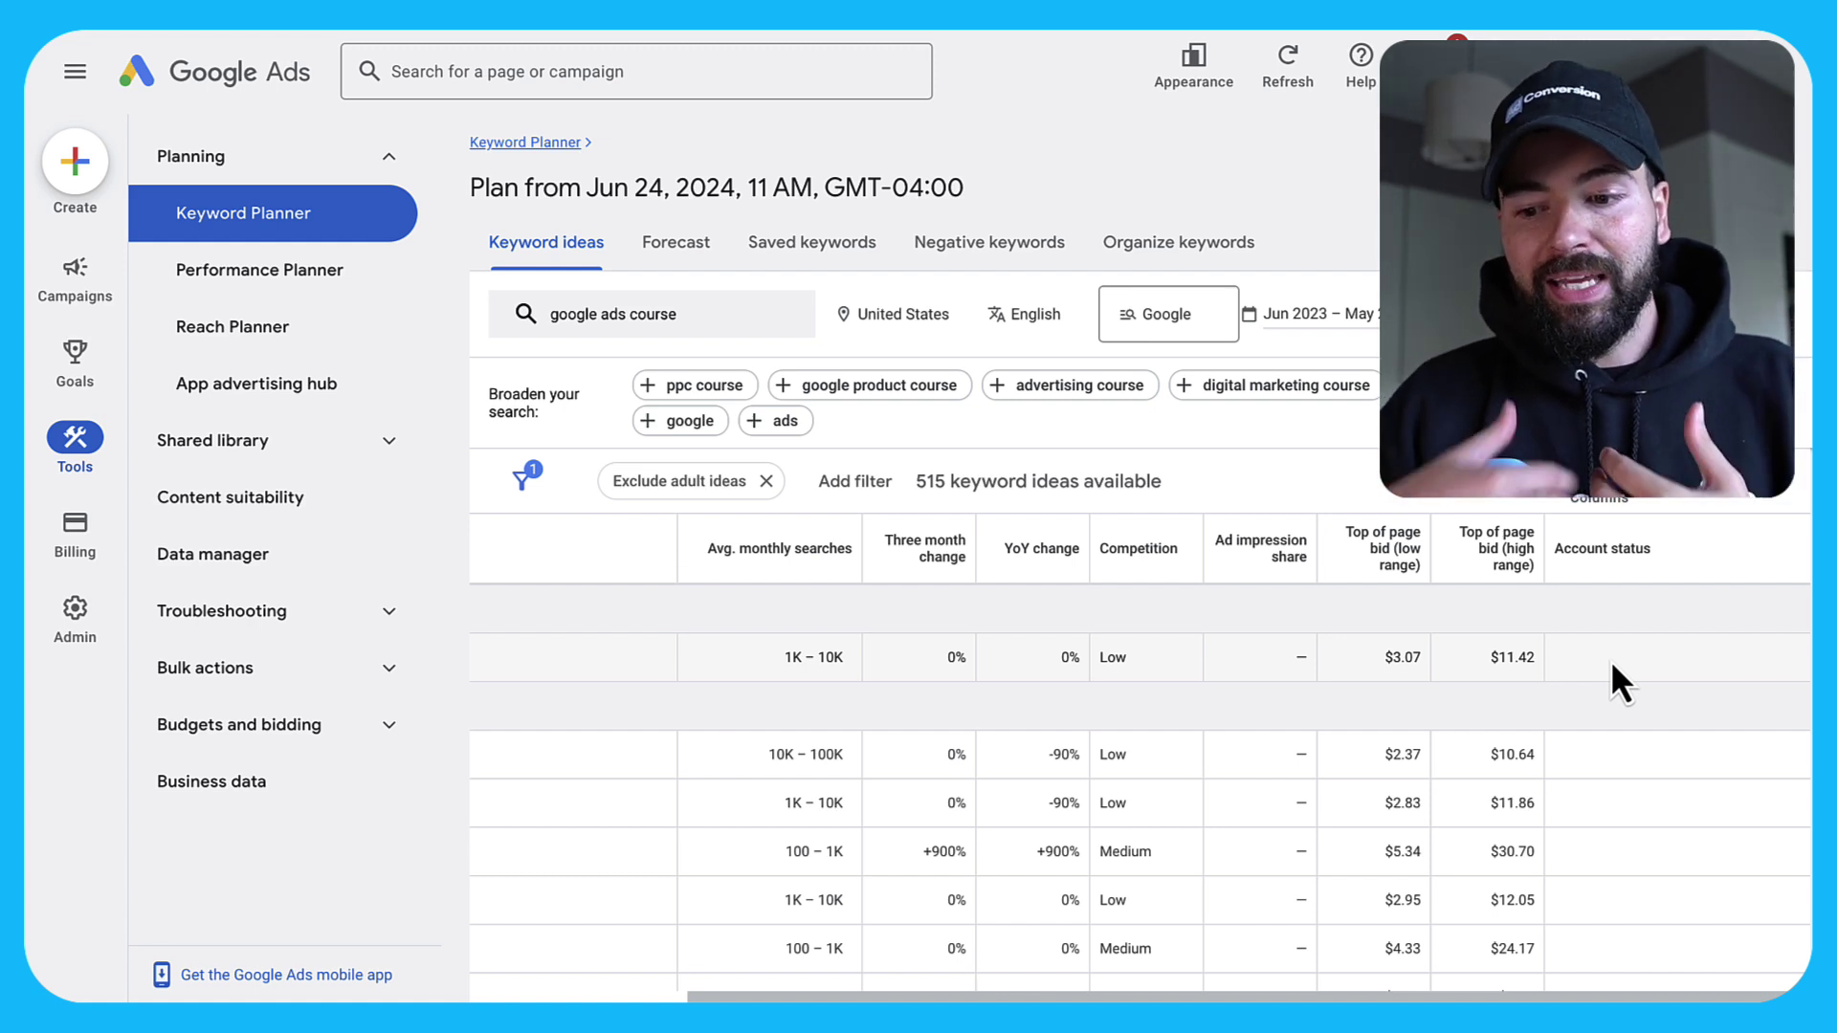
double_click(1508, 657)
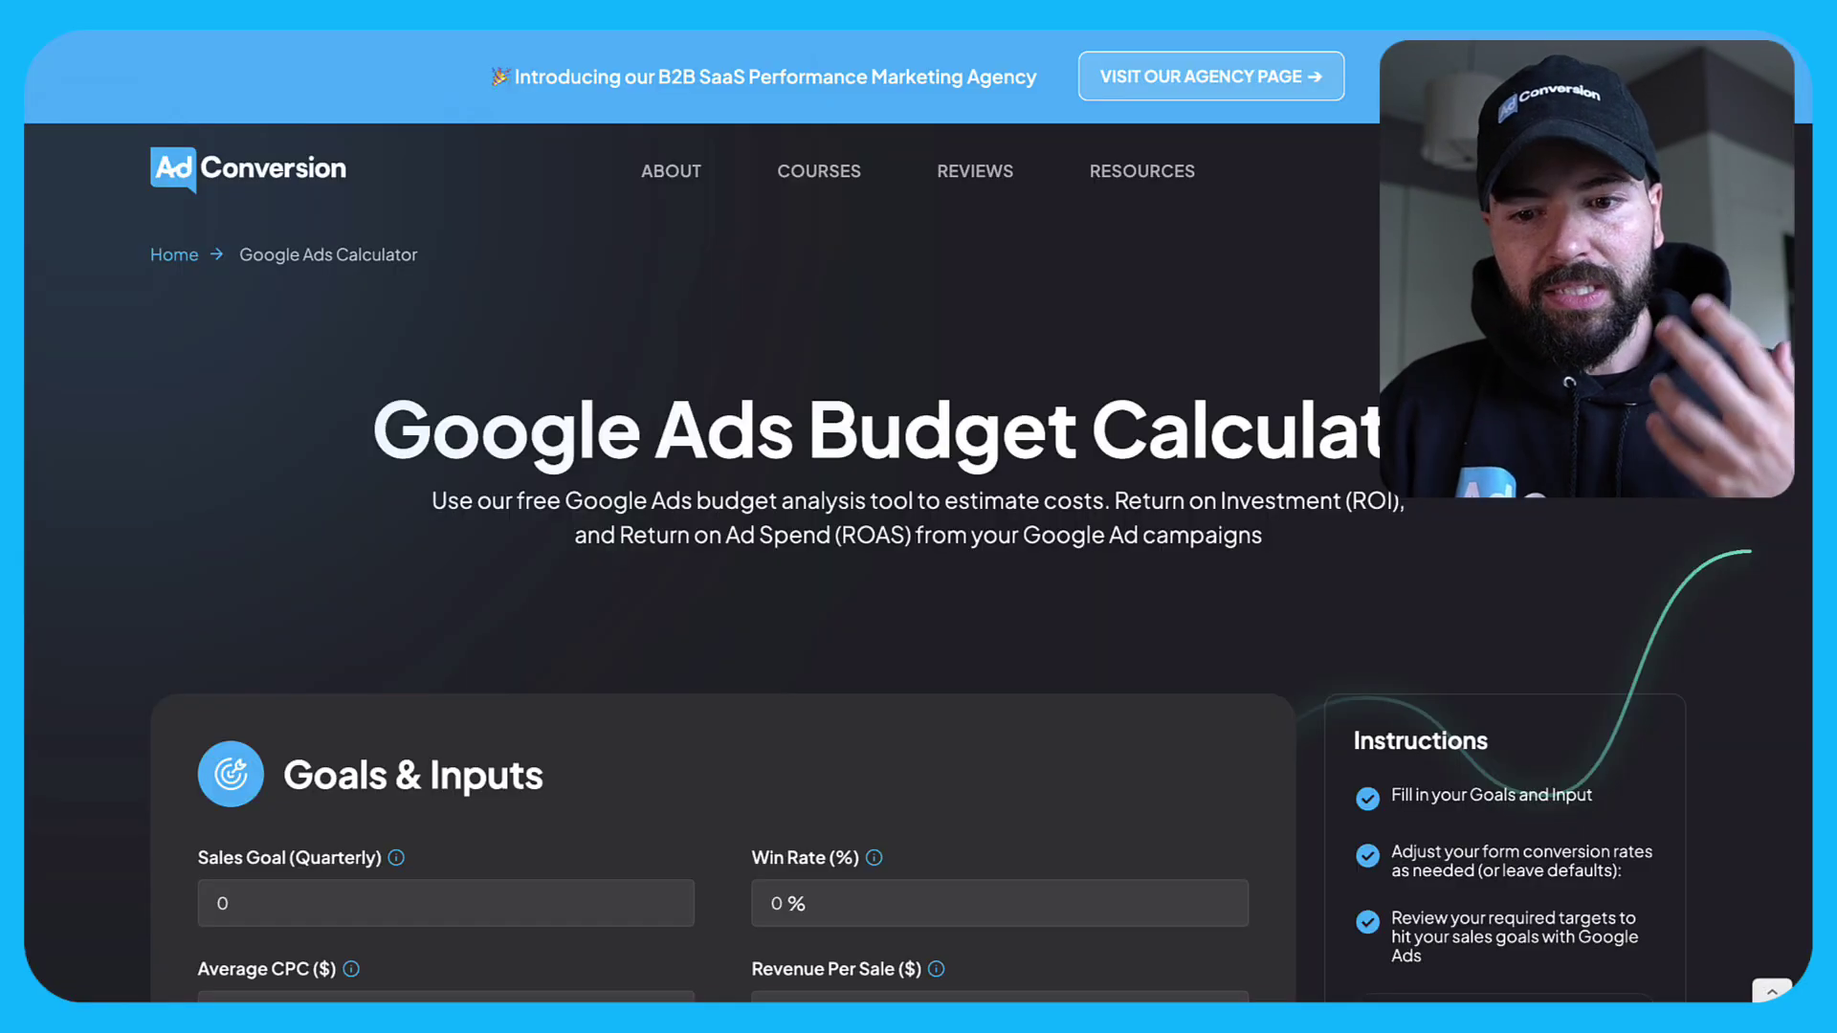
mouse_move(1129, 197)
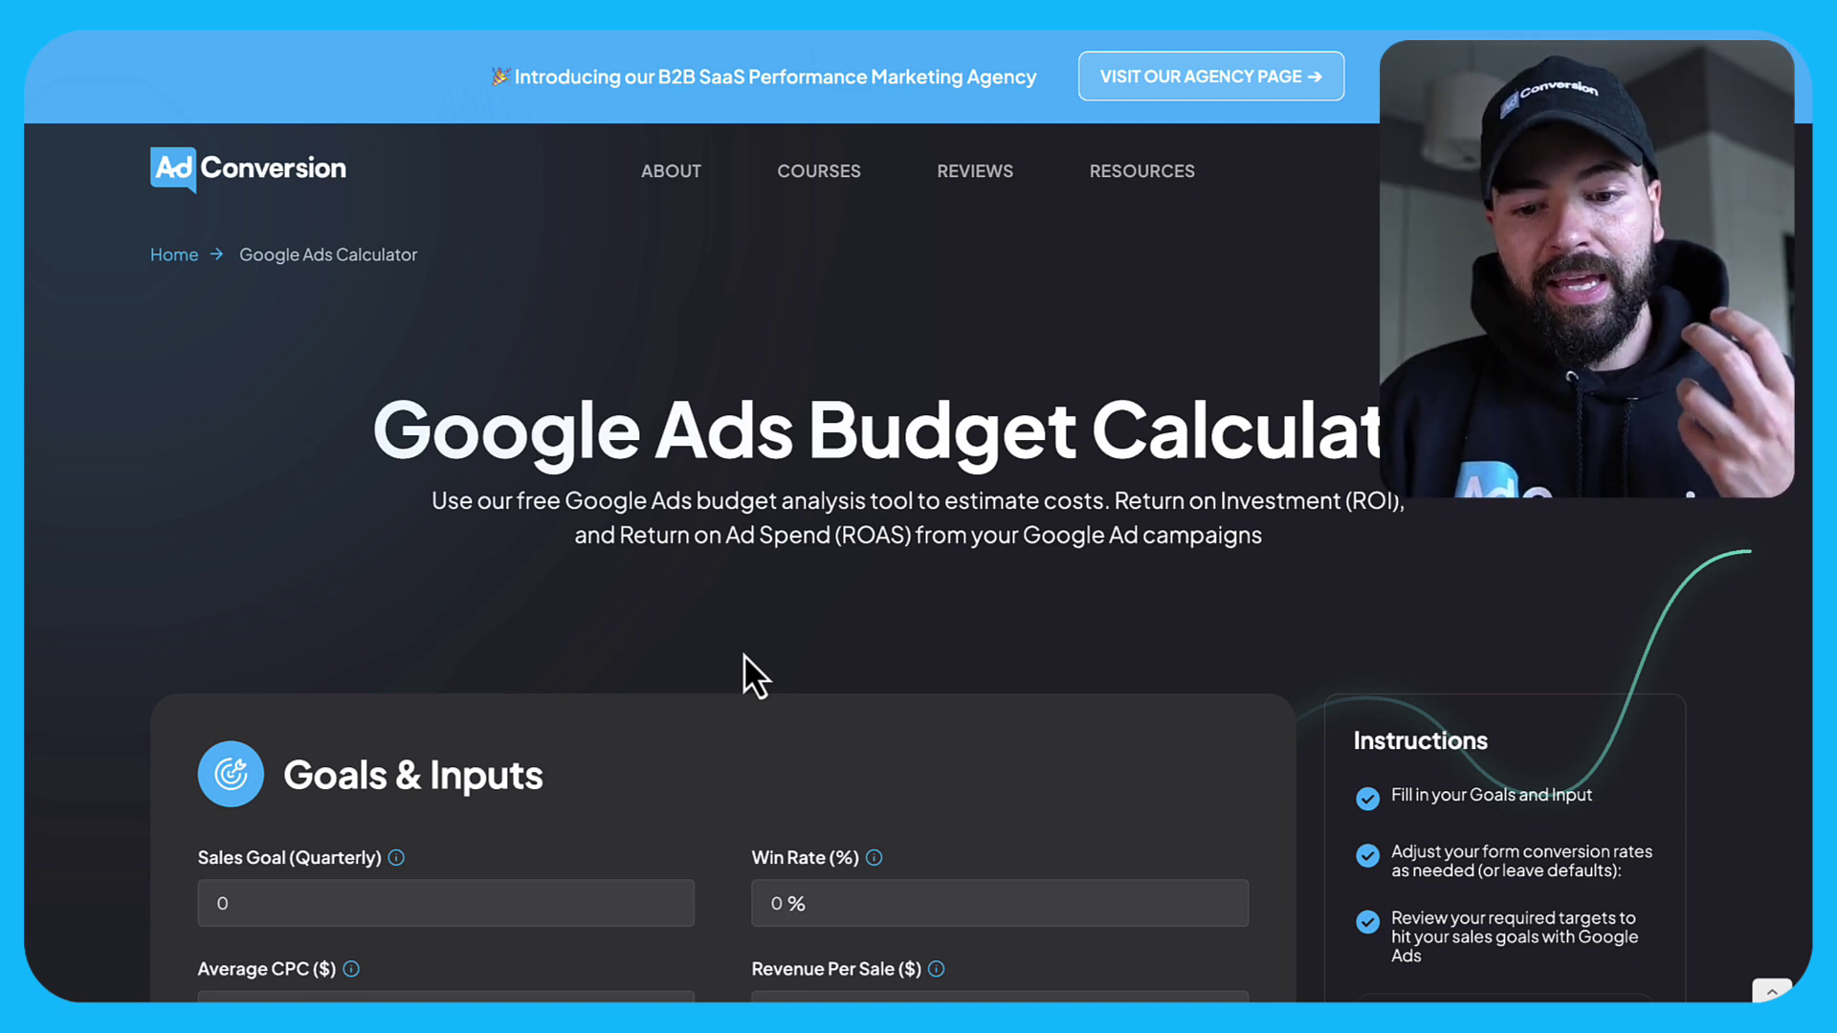
- Enter 100 as the calculator's Sales Goal
scroll(658, 591, down, 3)
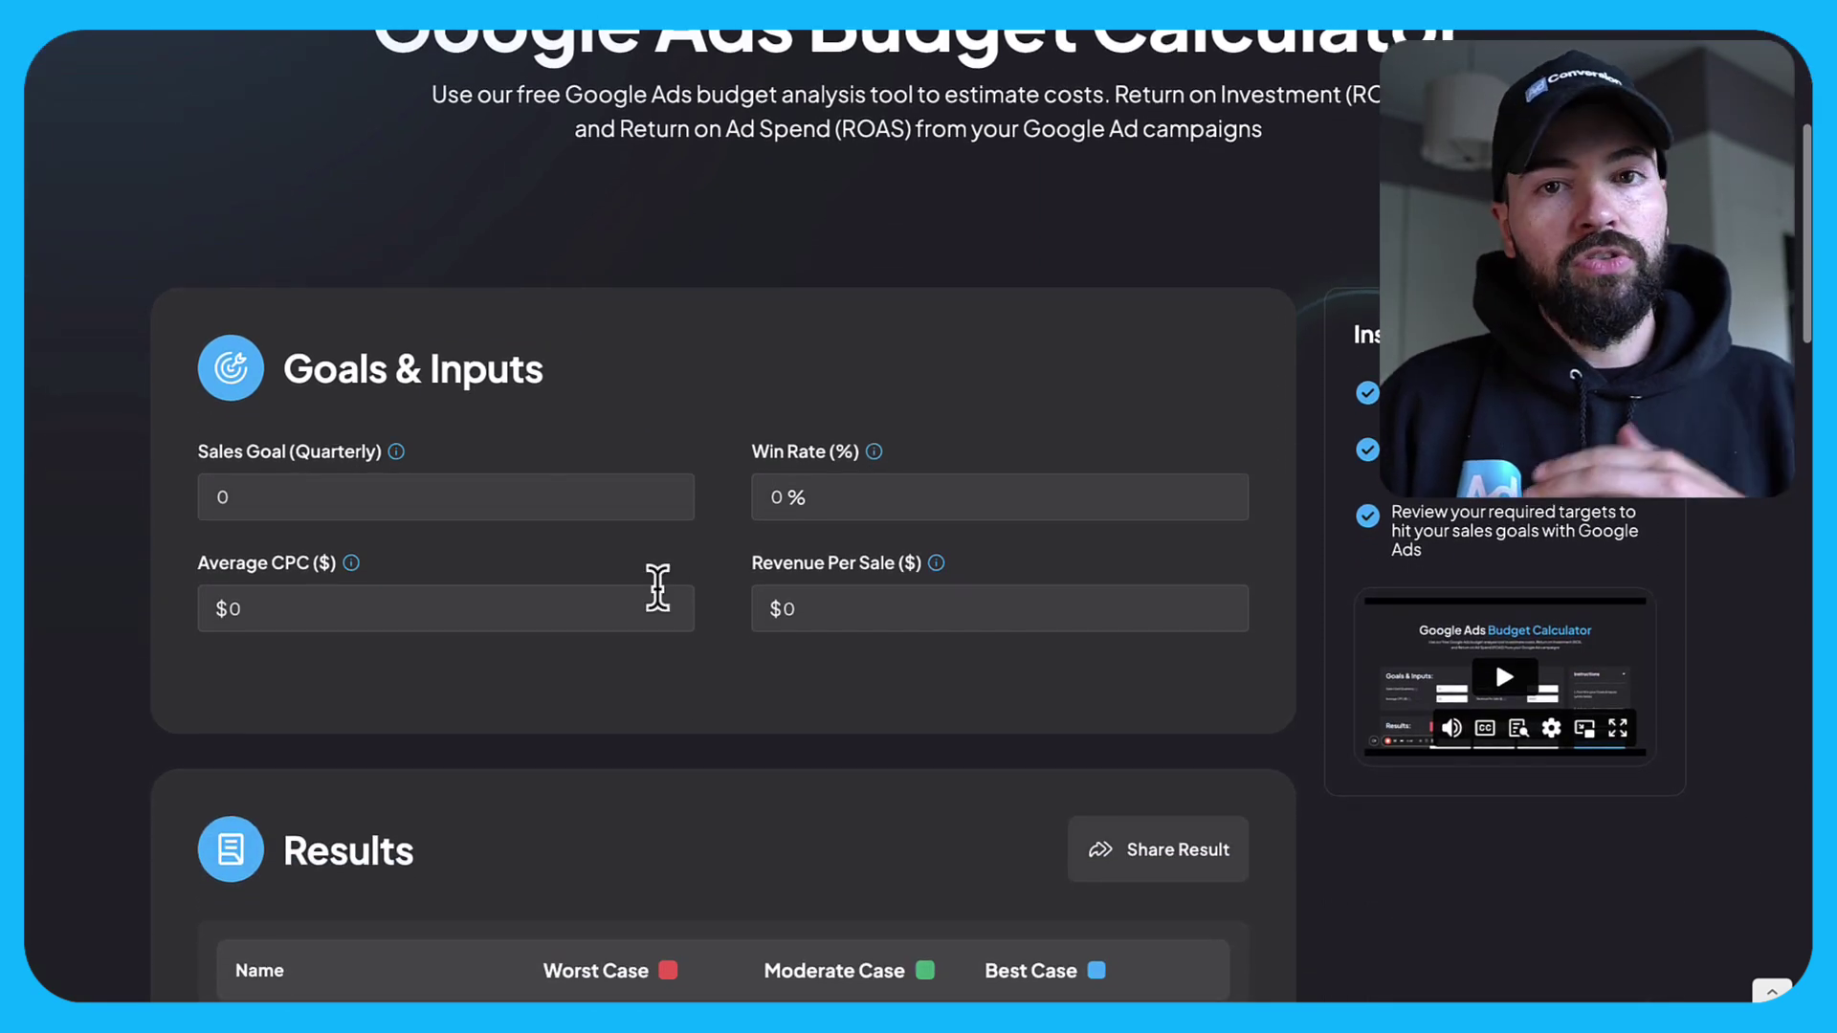
scroll(714, 492, down, 1)
scroll(708, 477, down, 1)
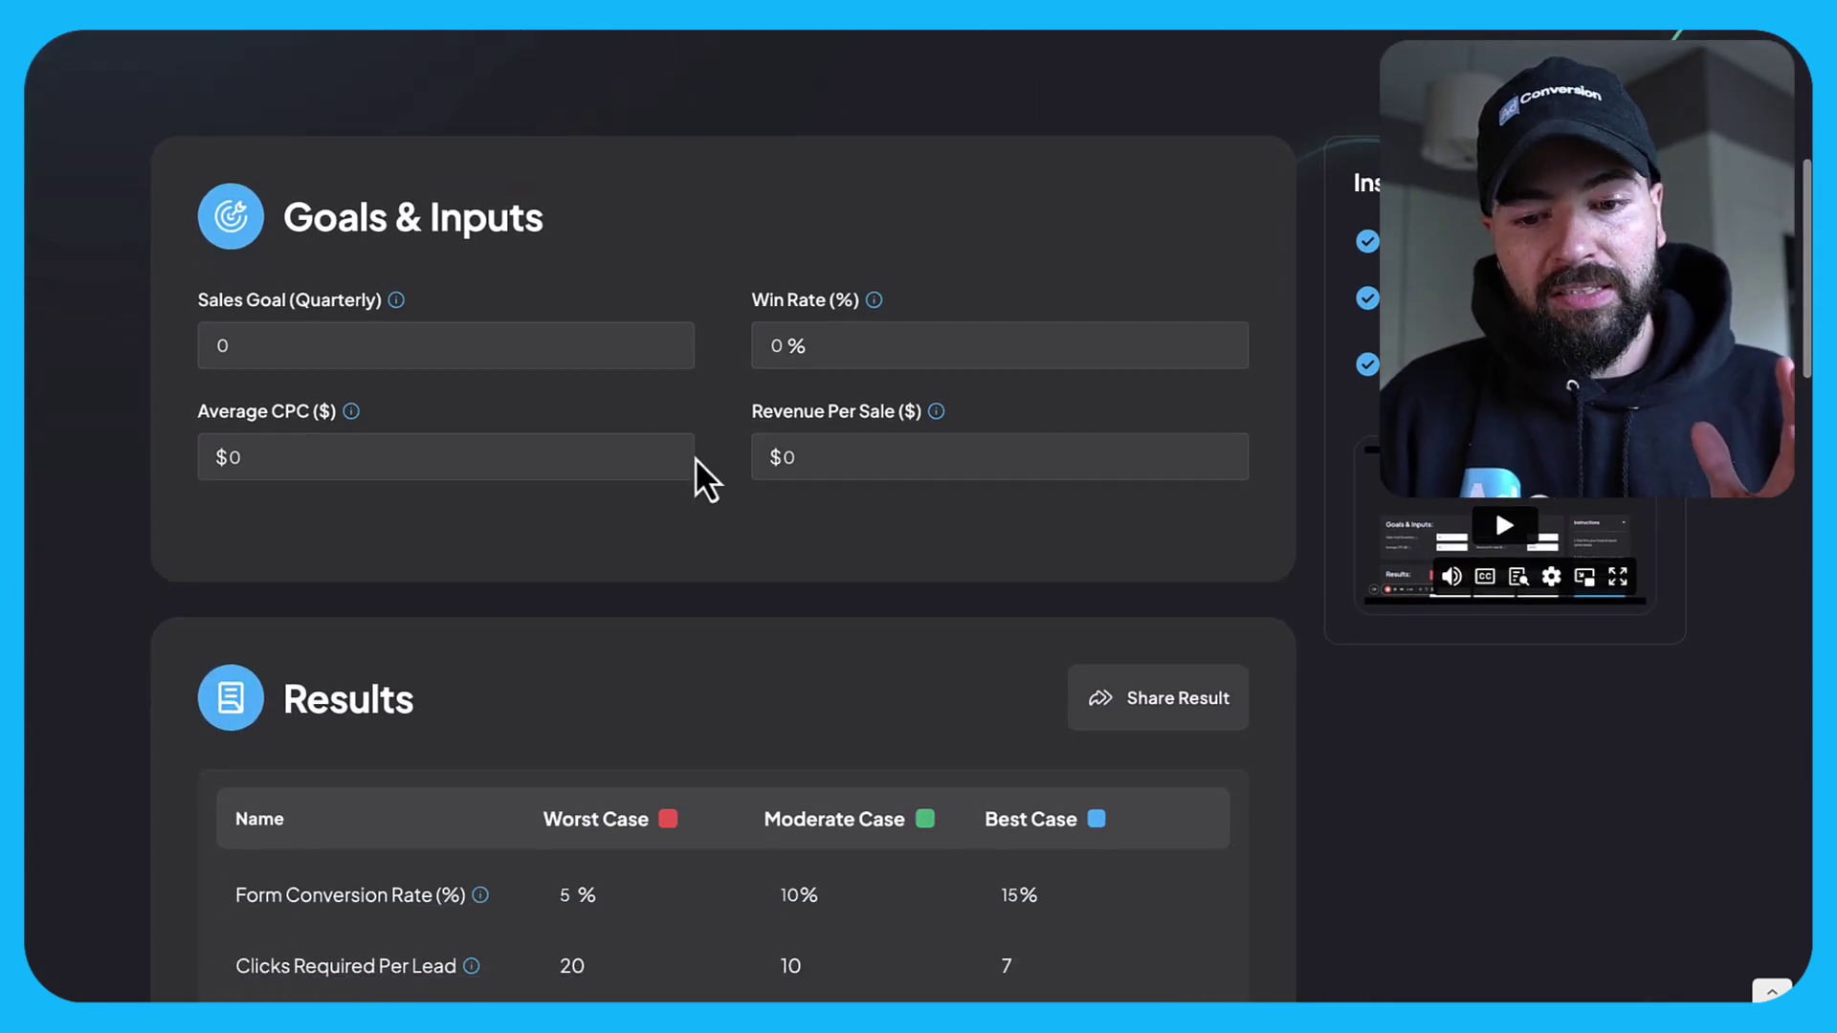
scroll(483, 329, down, 1)
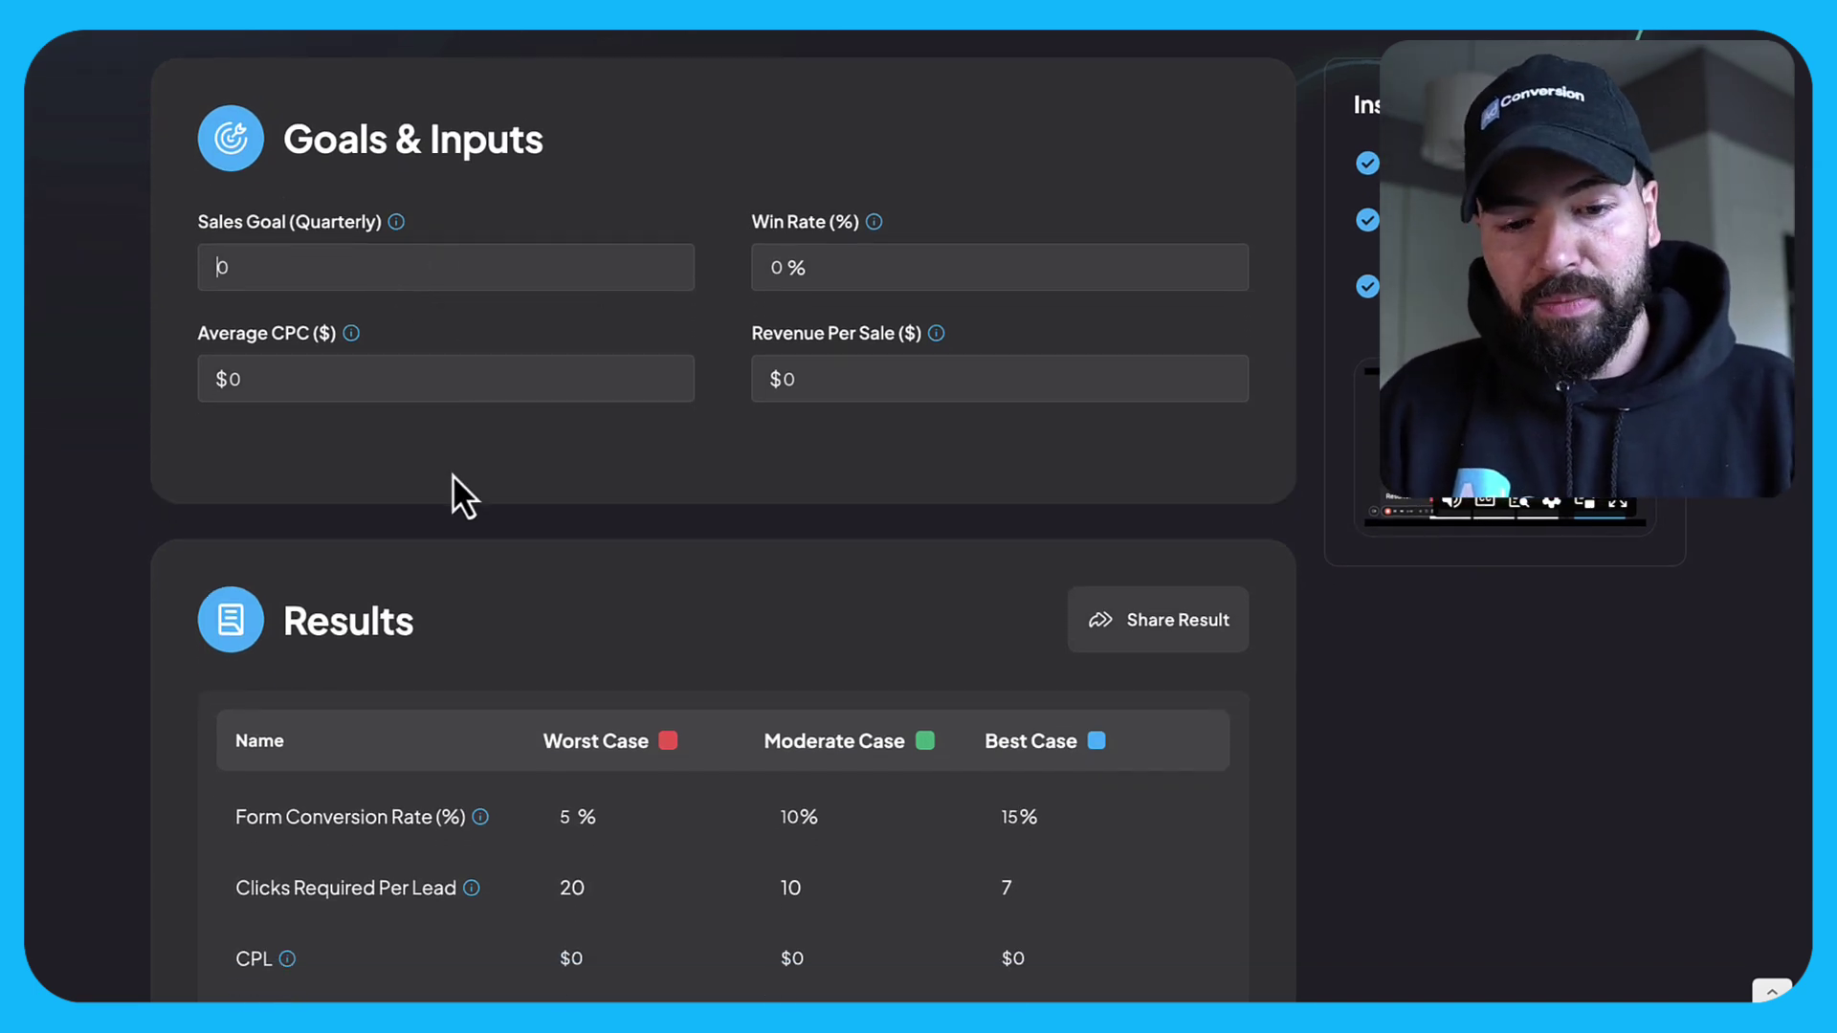
text(1)
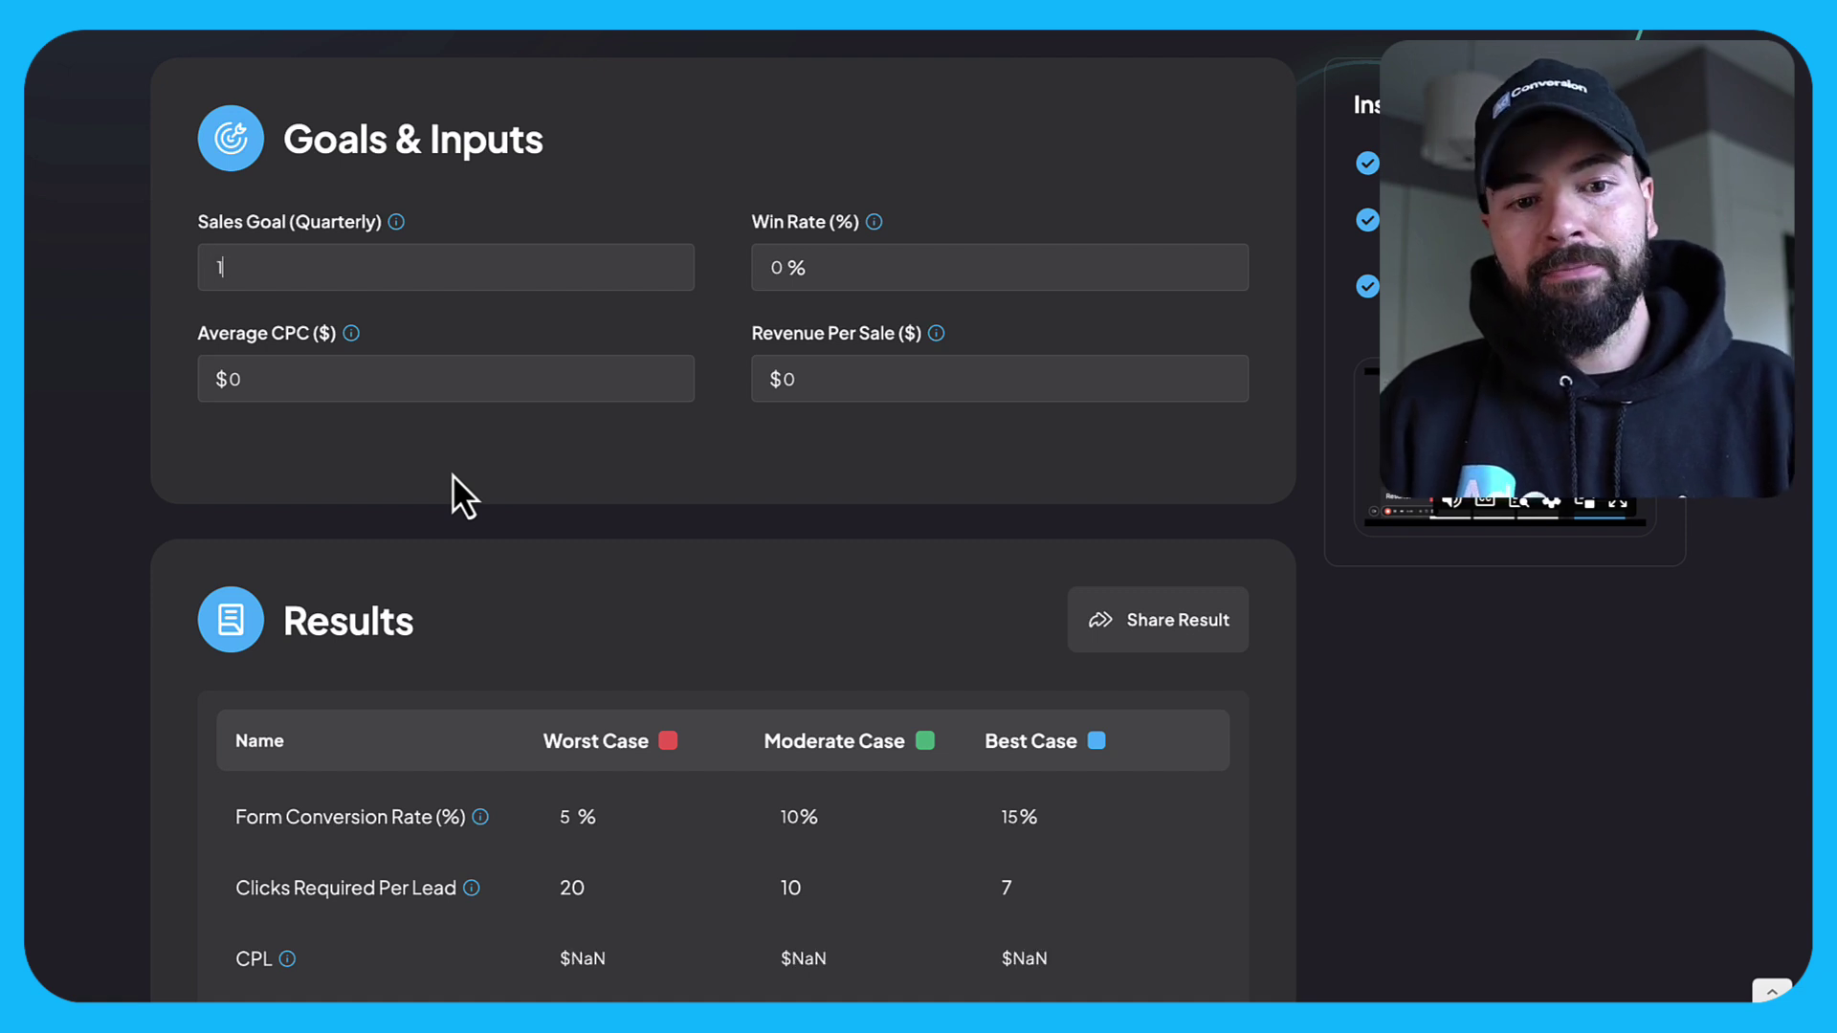
text(00)
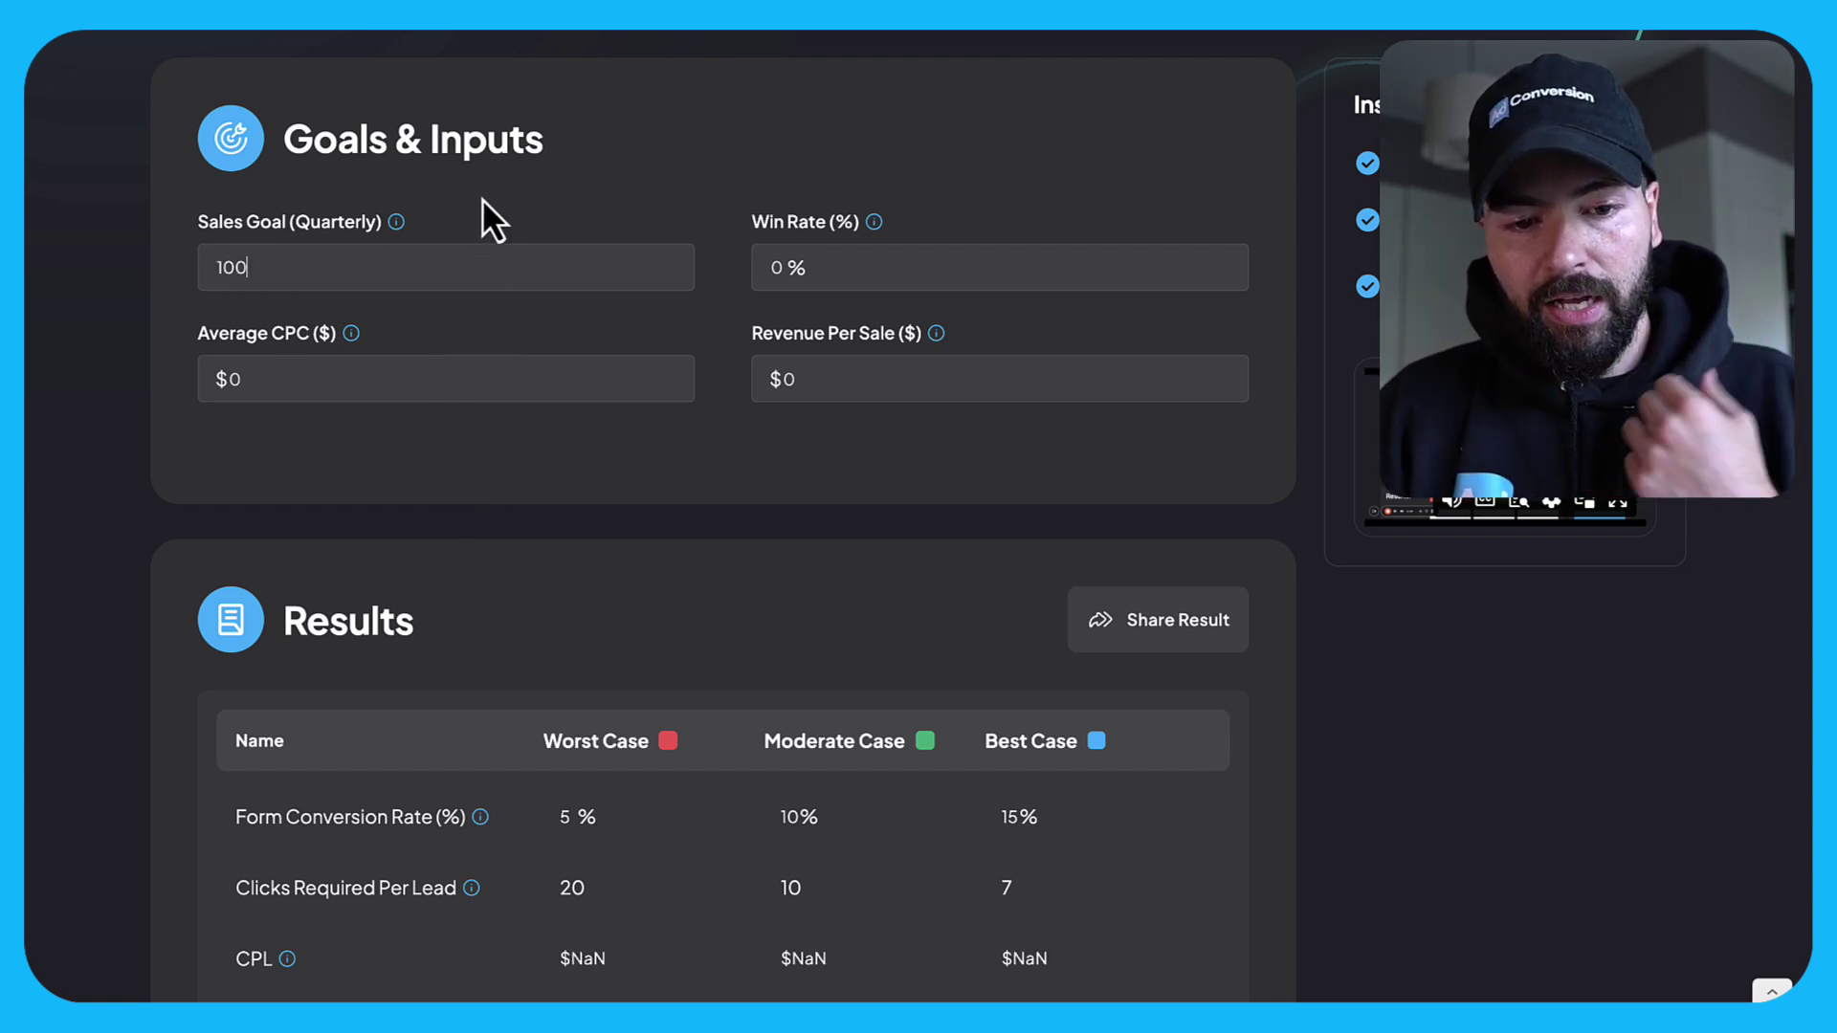
- Set Average CPC to 14.42, Win Rate to 30 and Revenue Per Sale to 100
scroll(483, 213, up, 1)
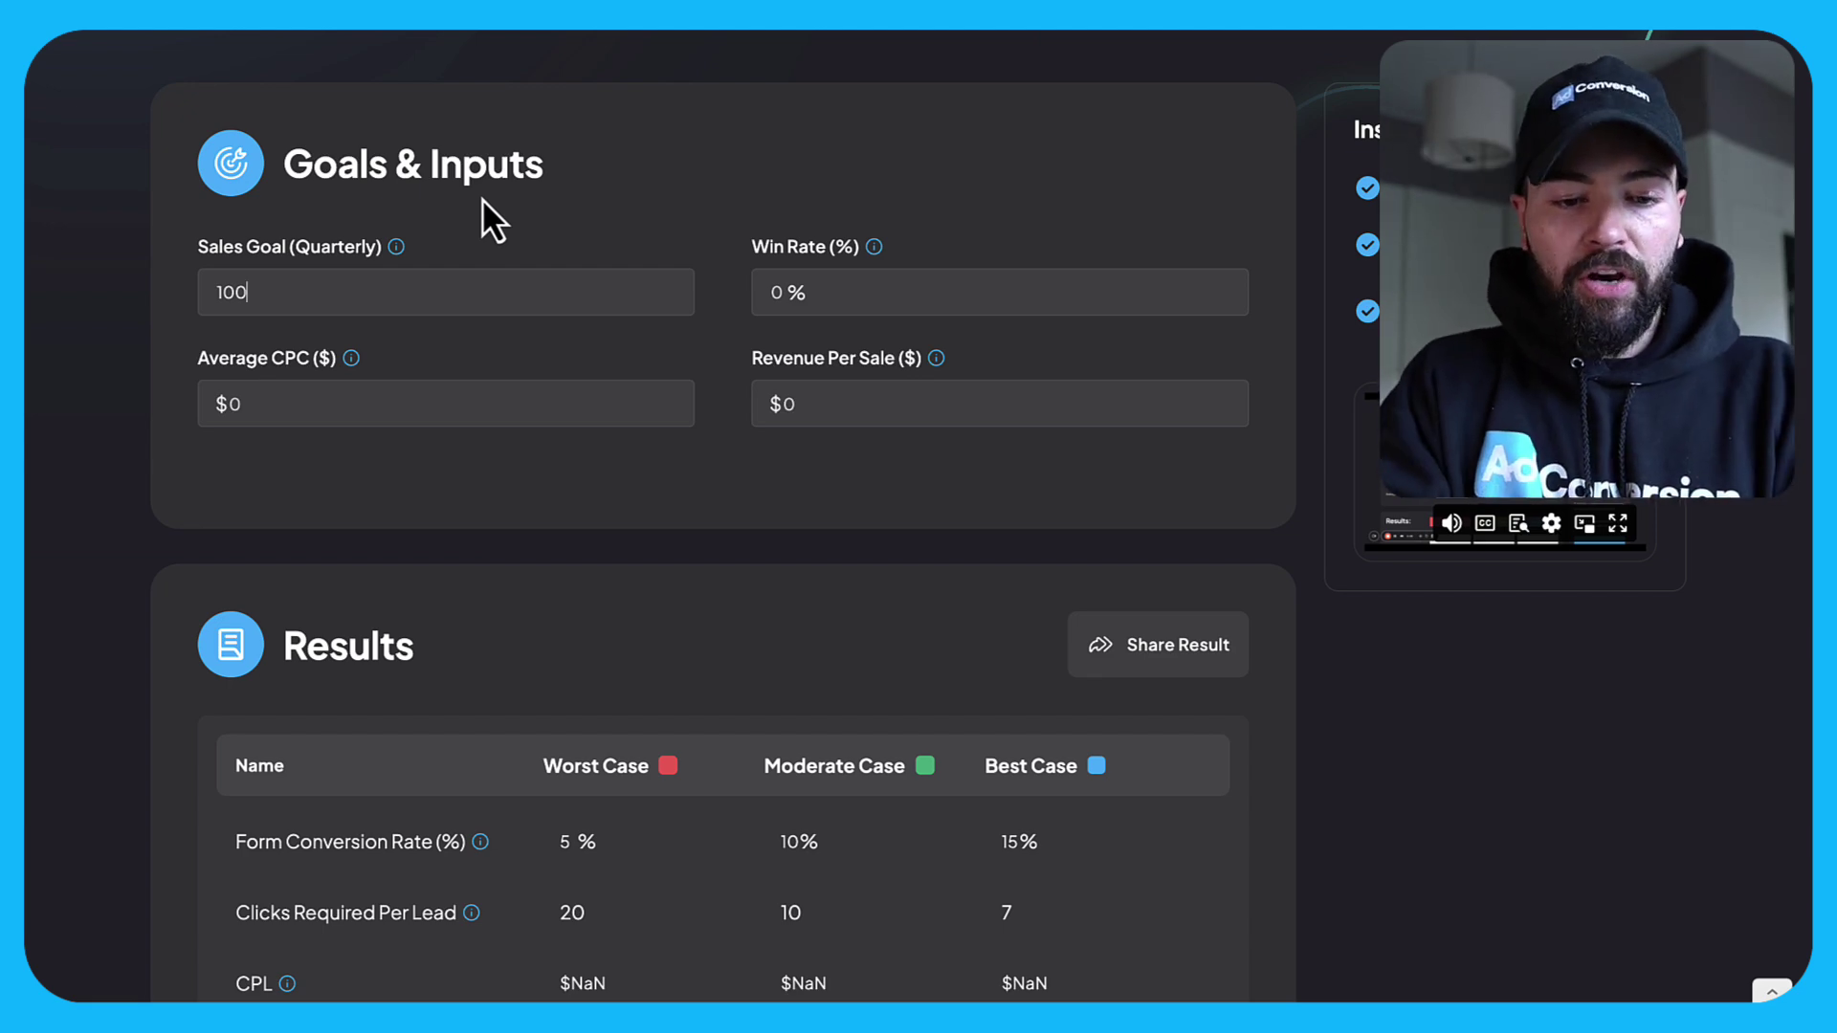
click(431, 401)
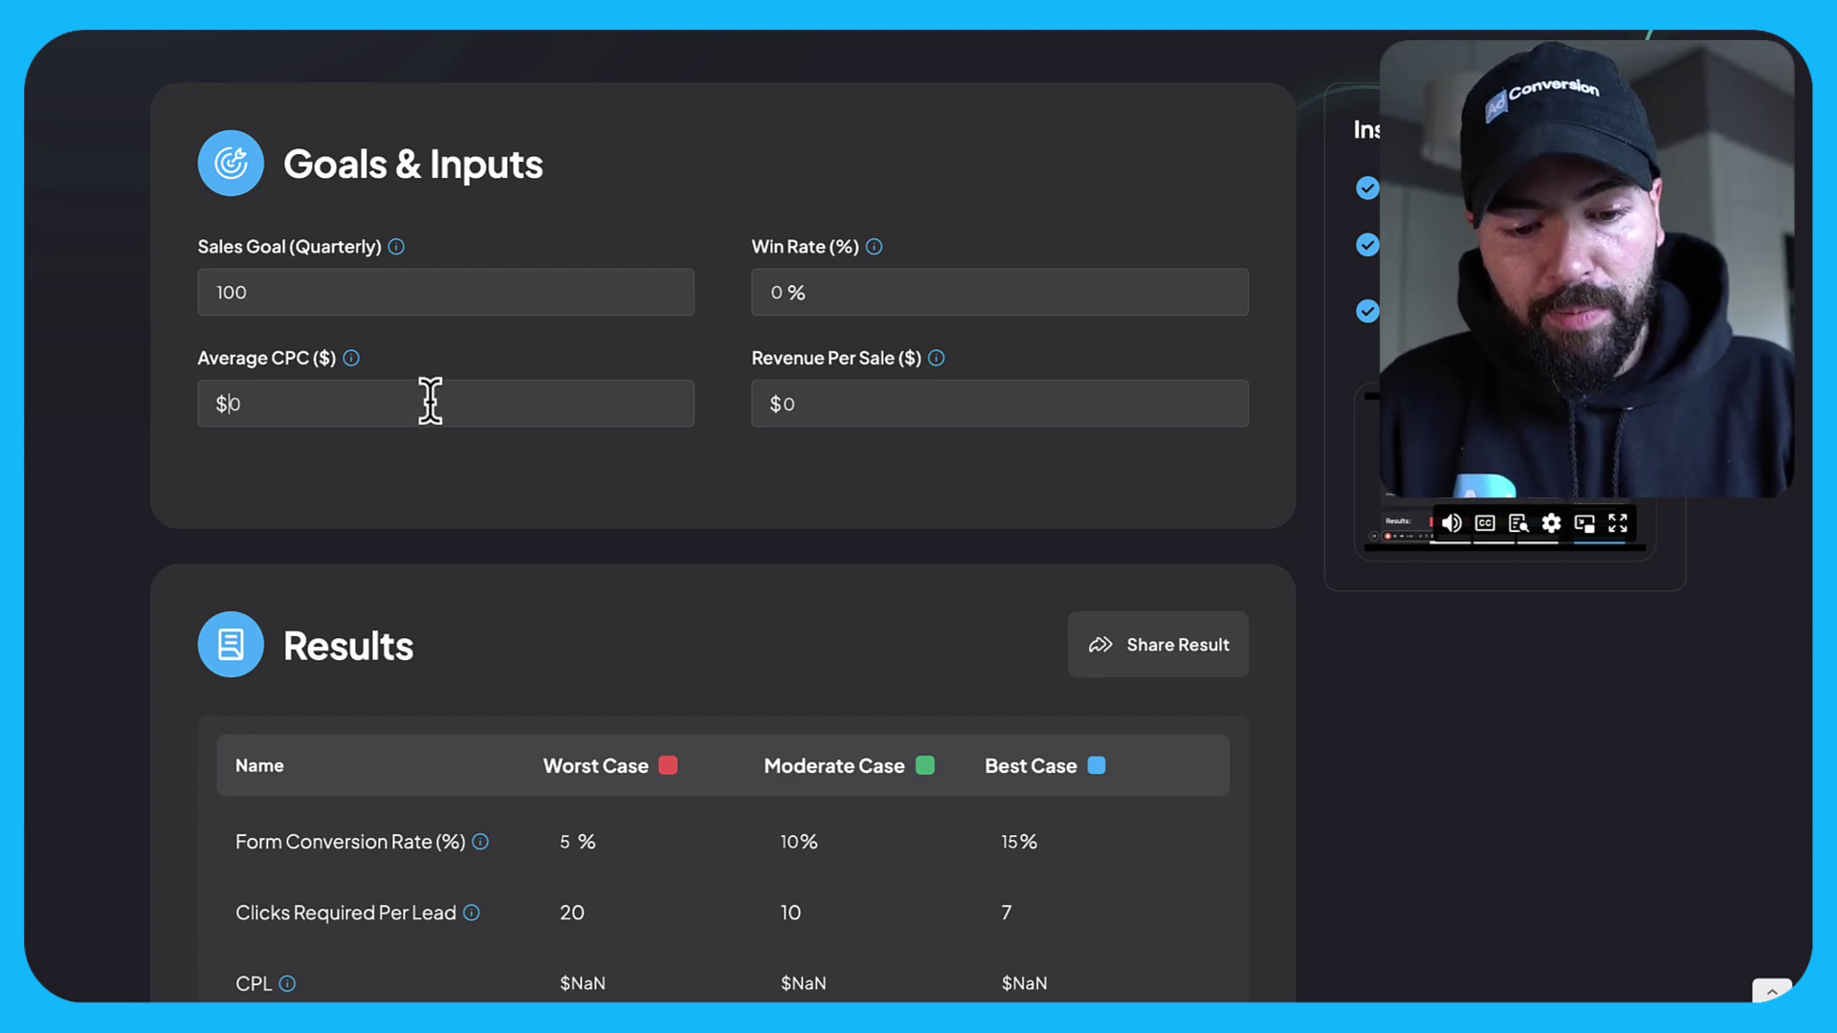
key(BackSpace)
text(14.42)
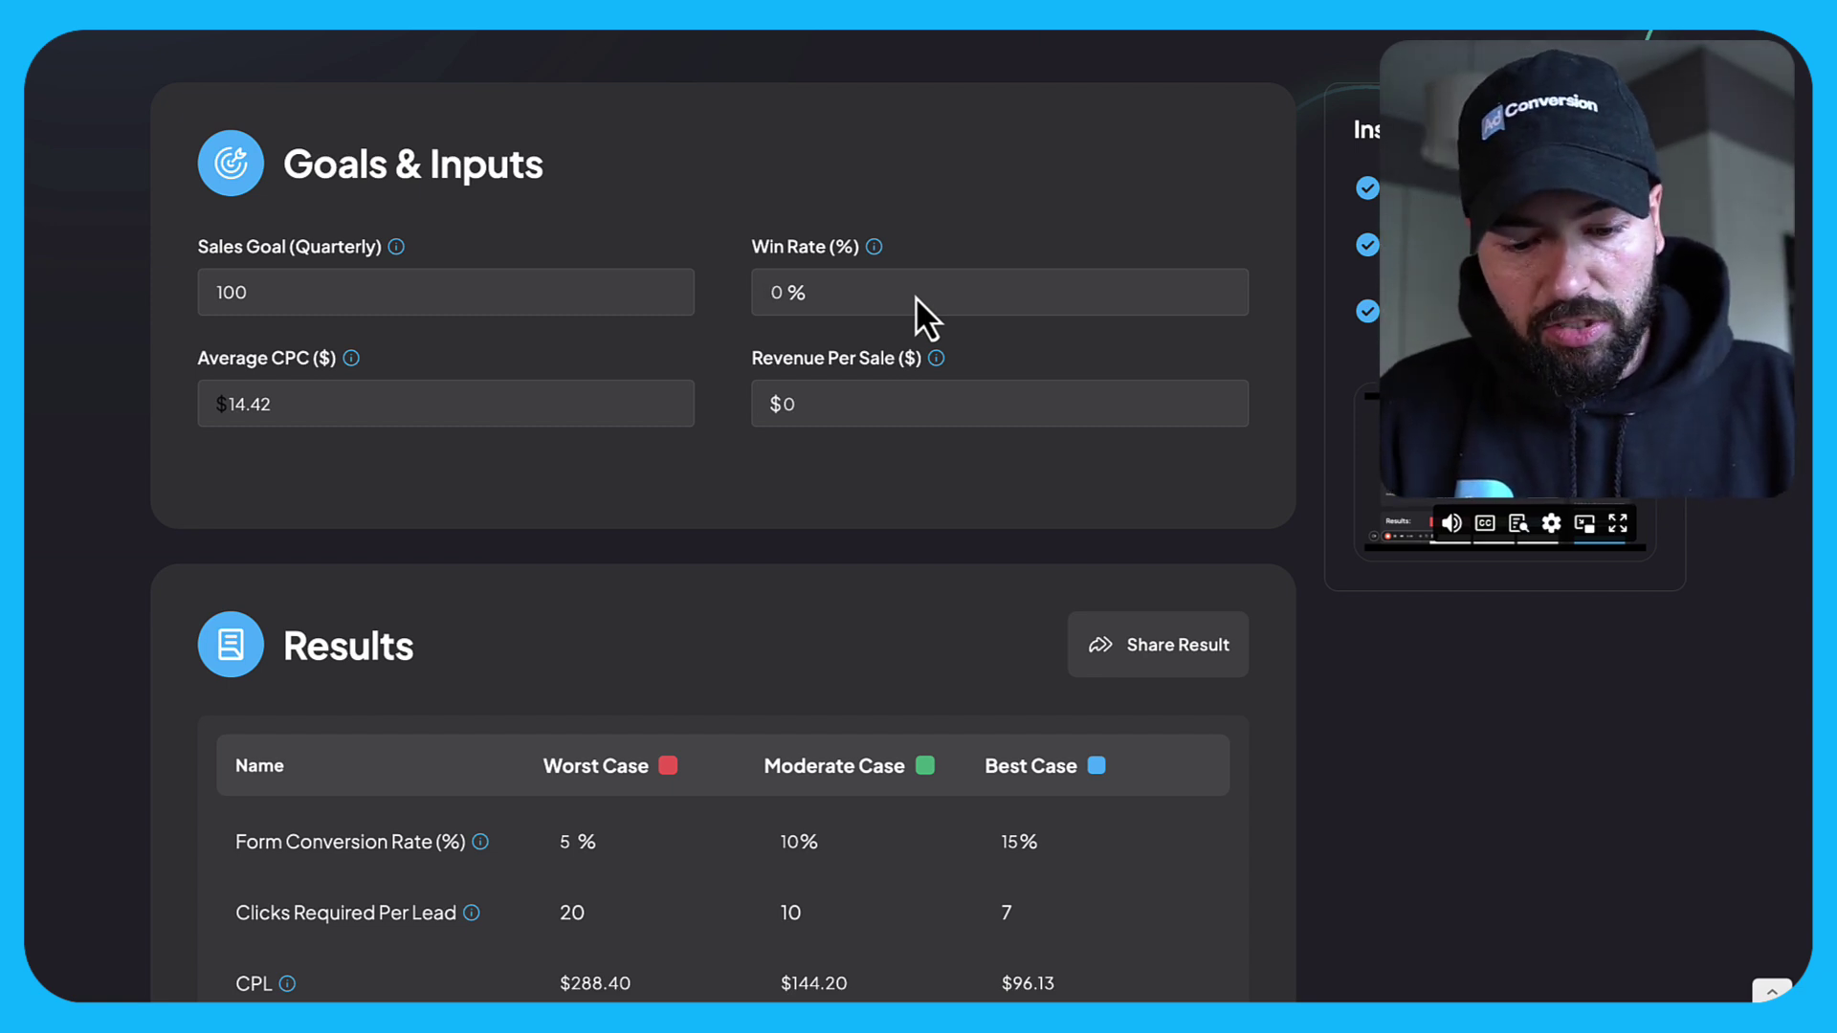
text(30)
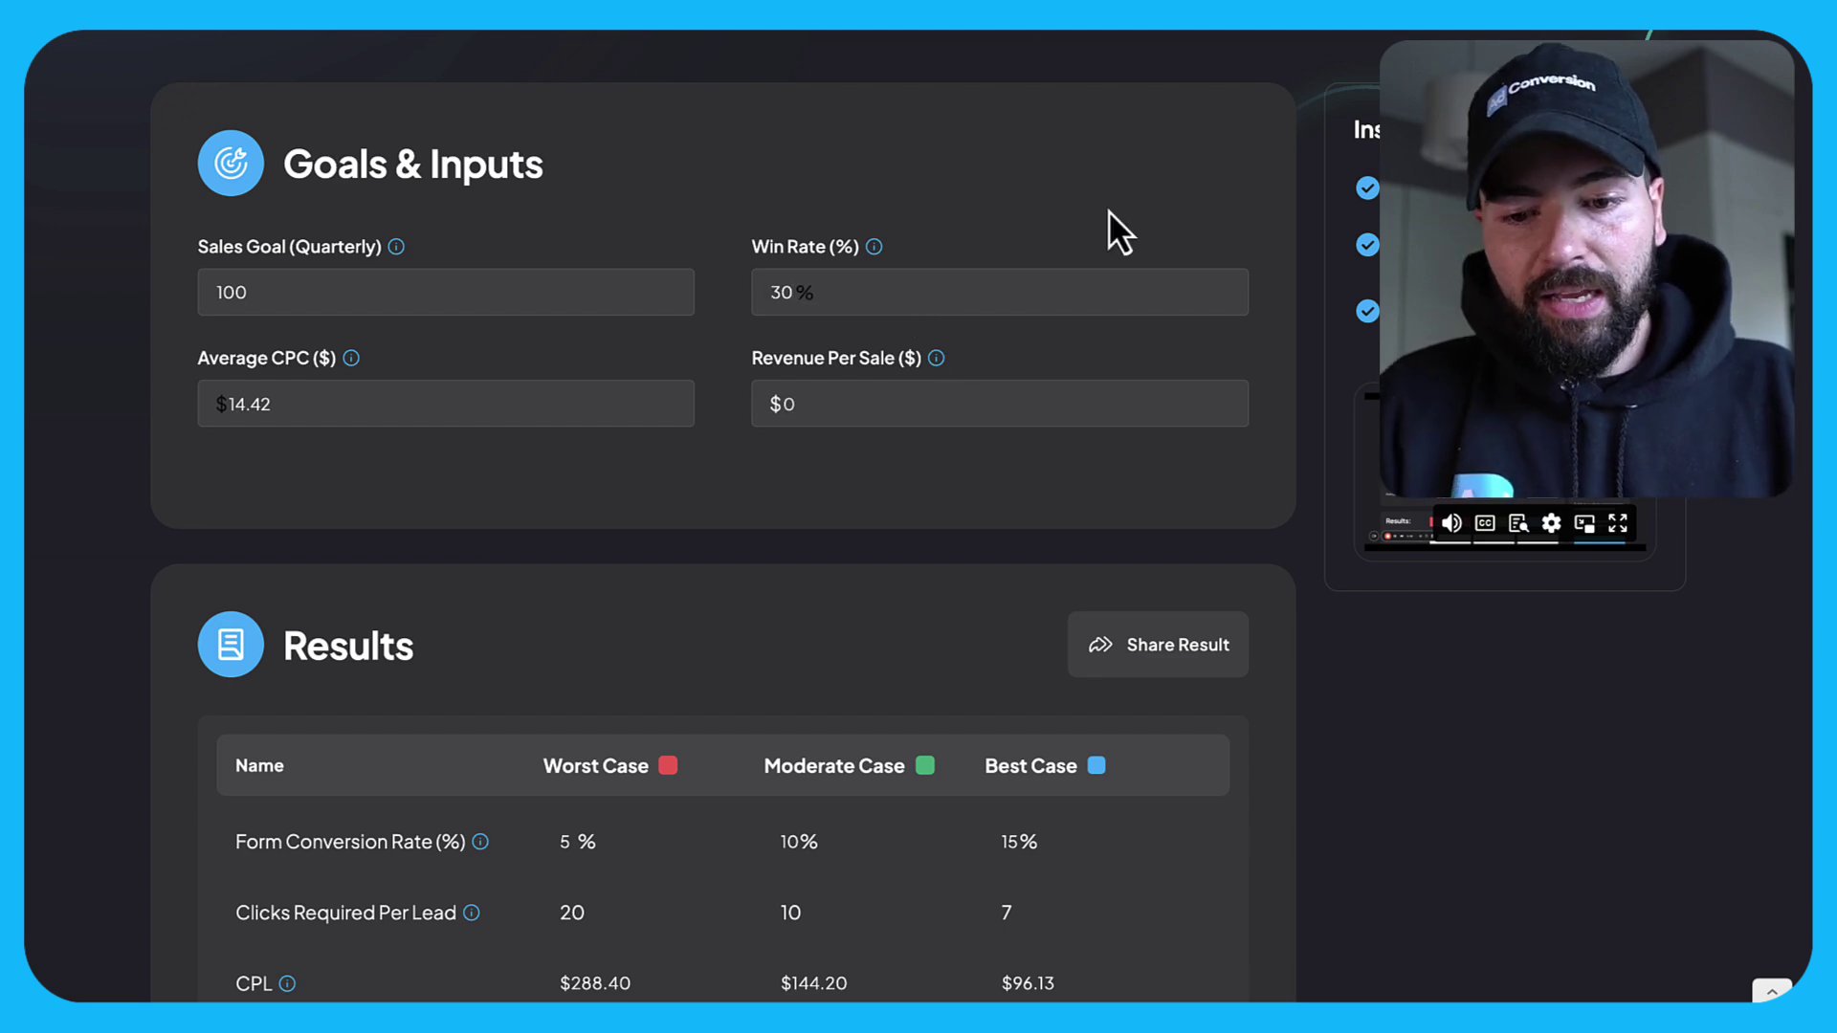
text(1)
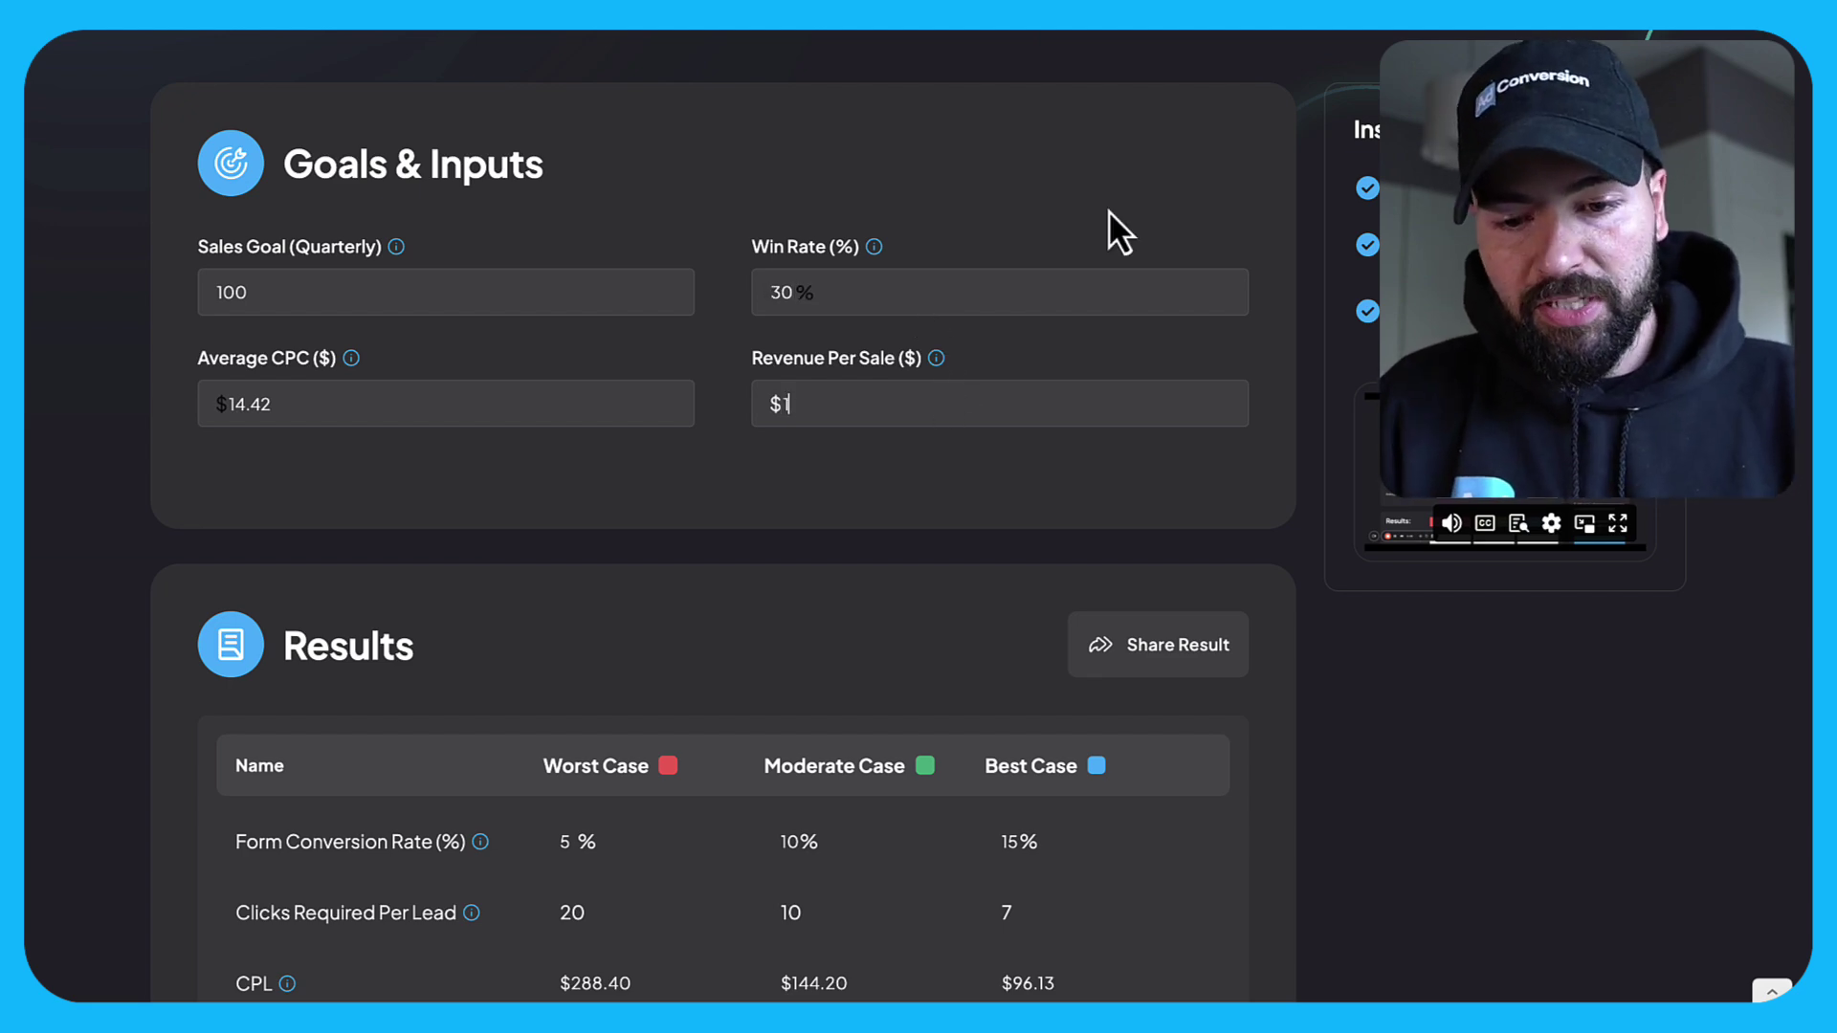
text(00)
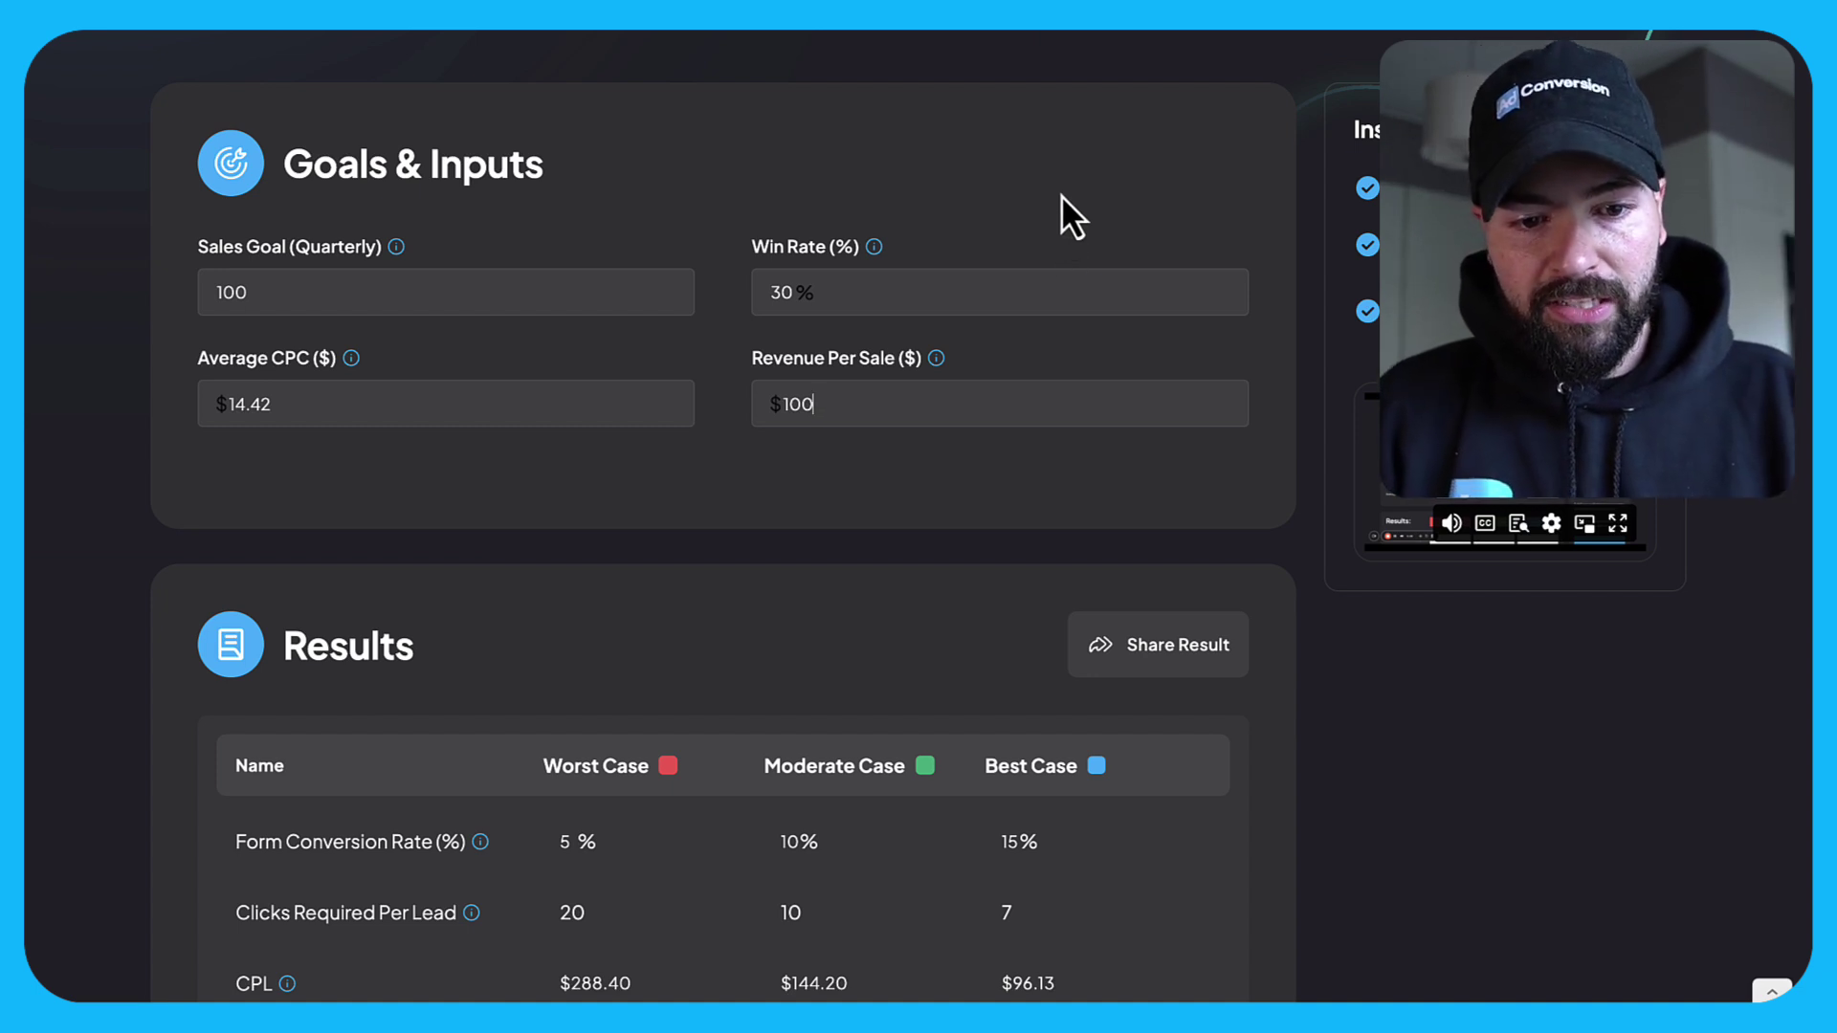
scroll(1034, 201, down, 5)
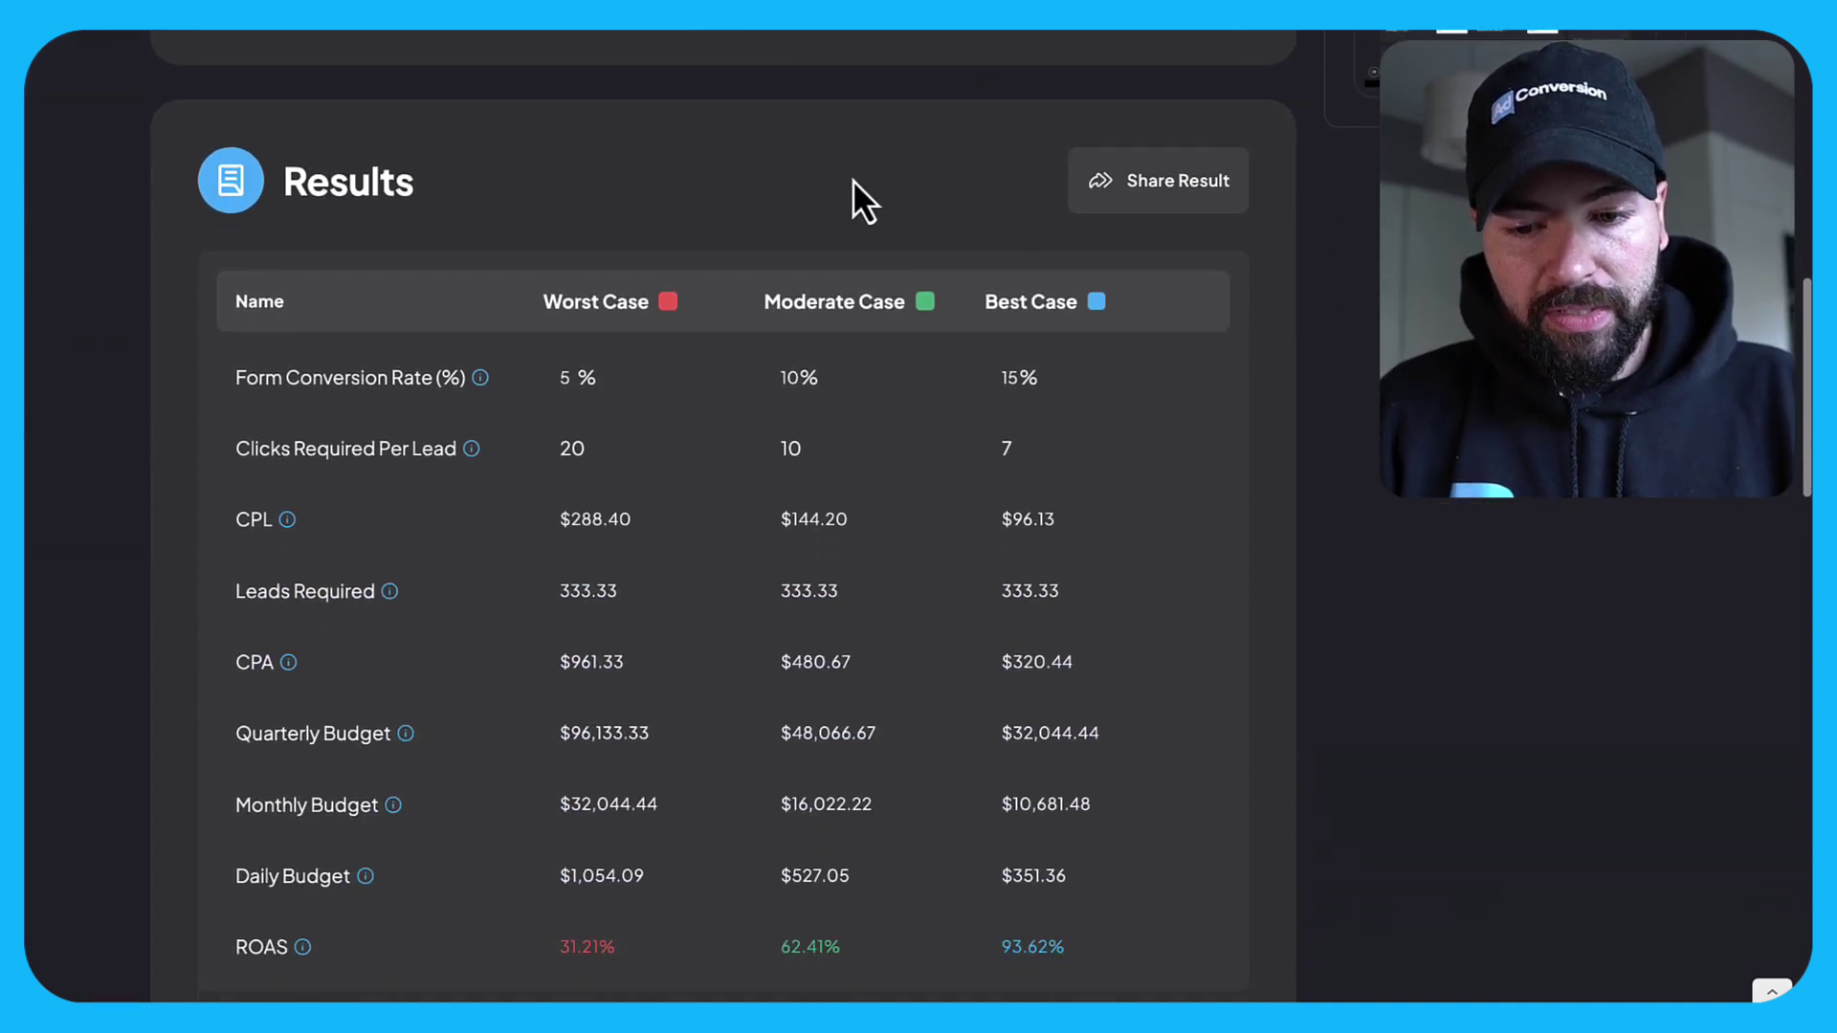
- Review the Results table's worst, moderate and best-case ROAS of 31.21%, 62.41% and 93.62%
scroll(852, 180, down, 1)
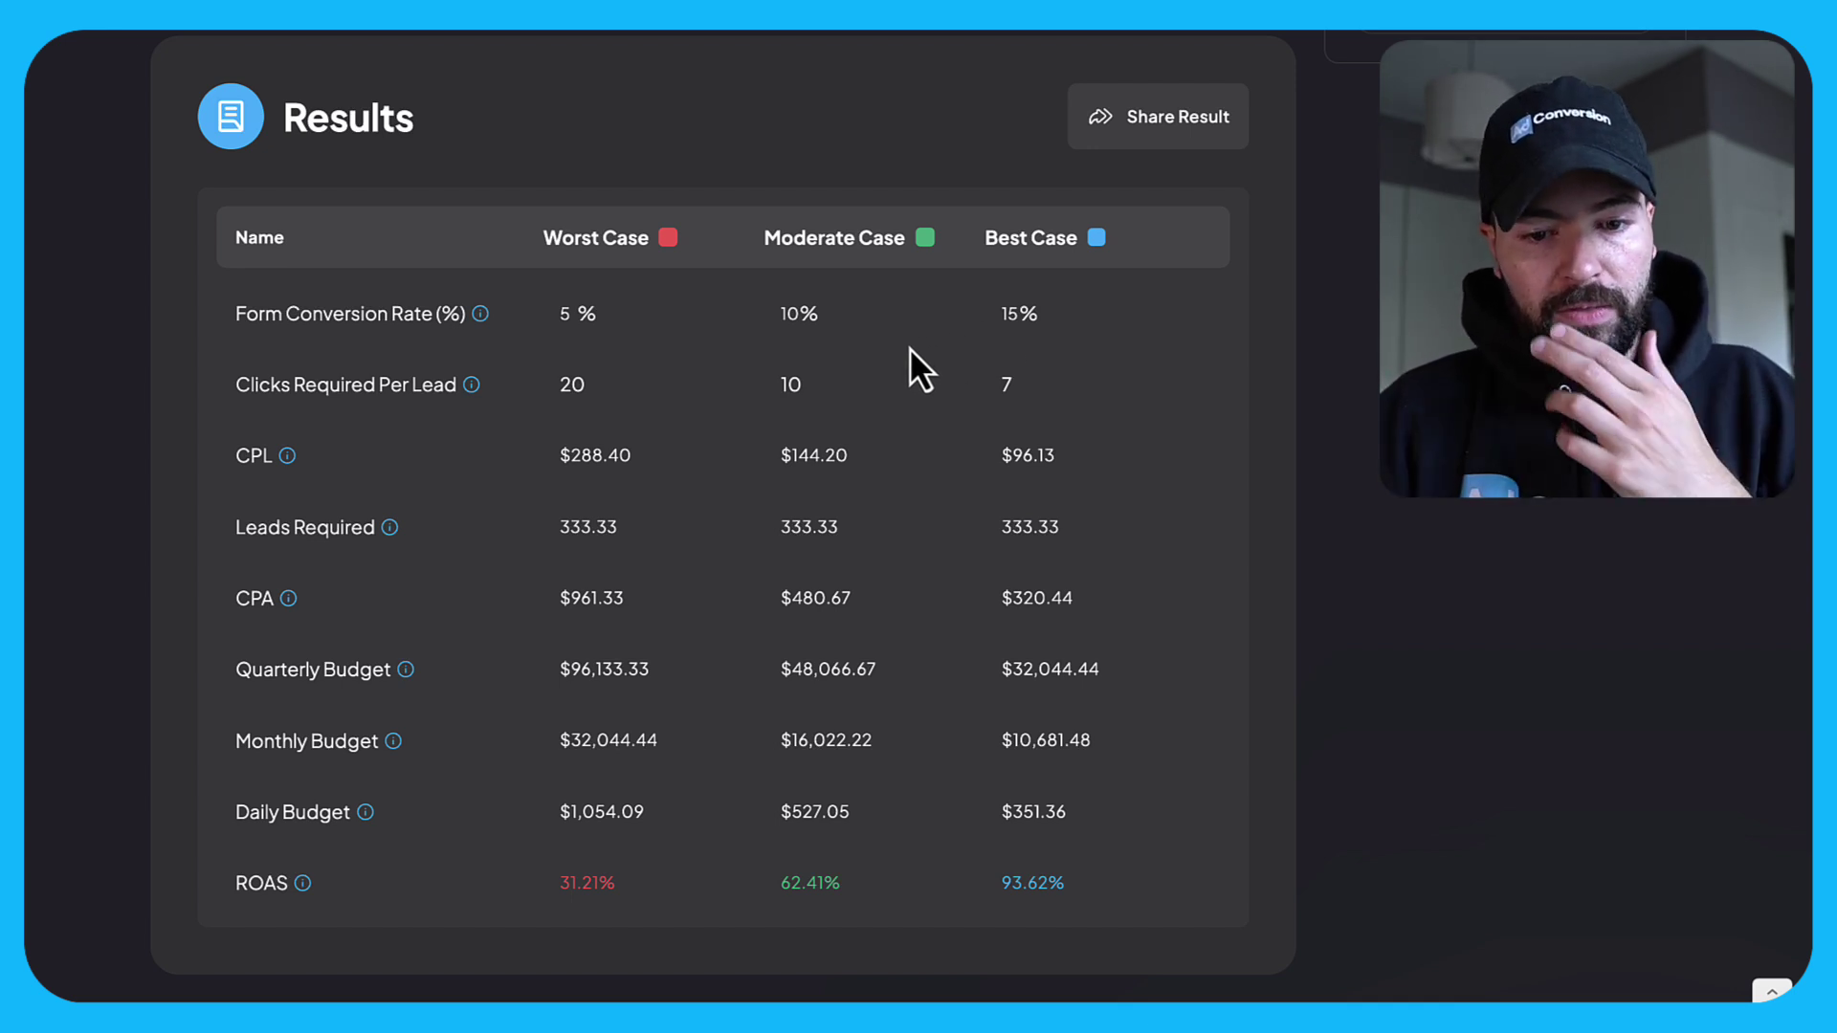
scroll(879, 342, down, 1)
scroll(589, 298, down, 1)
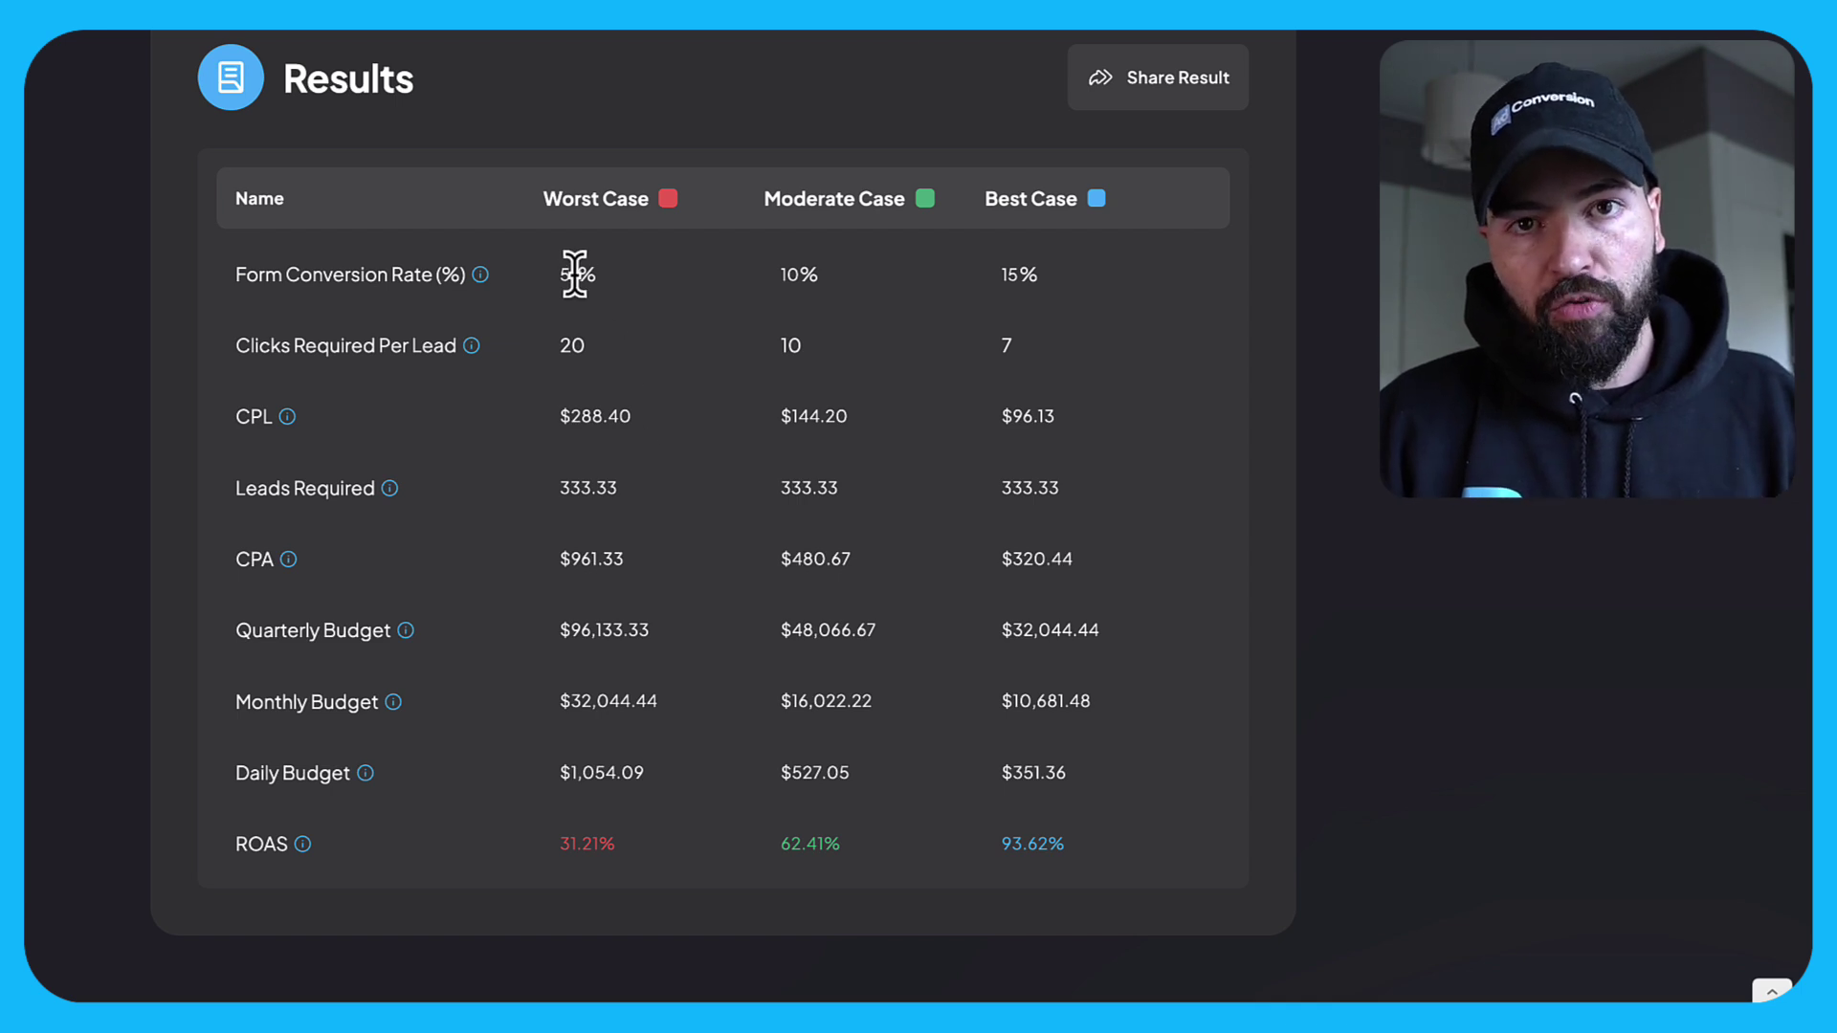
scroll(624, 406, up, 5)
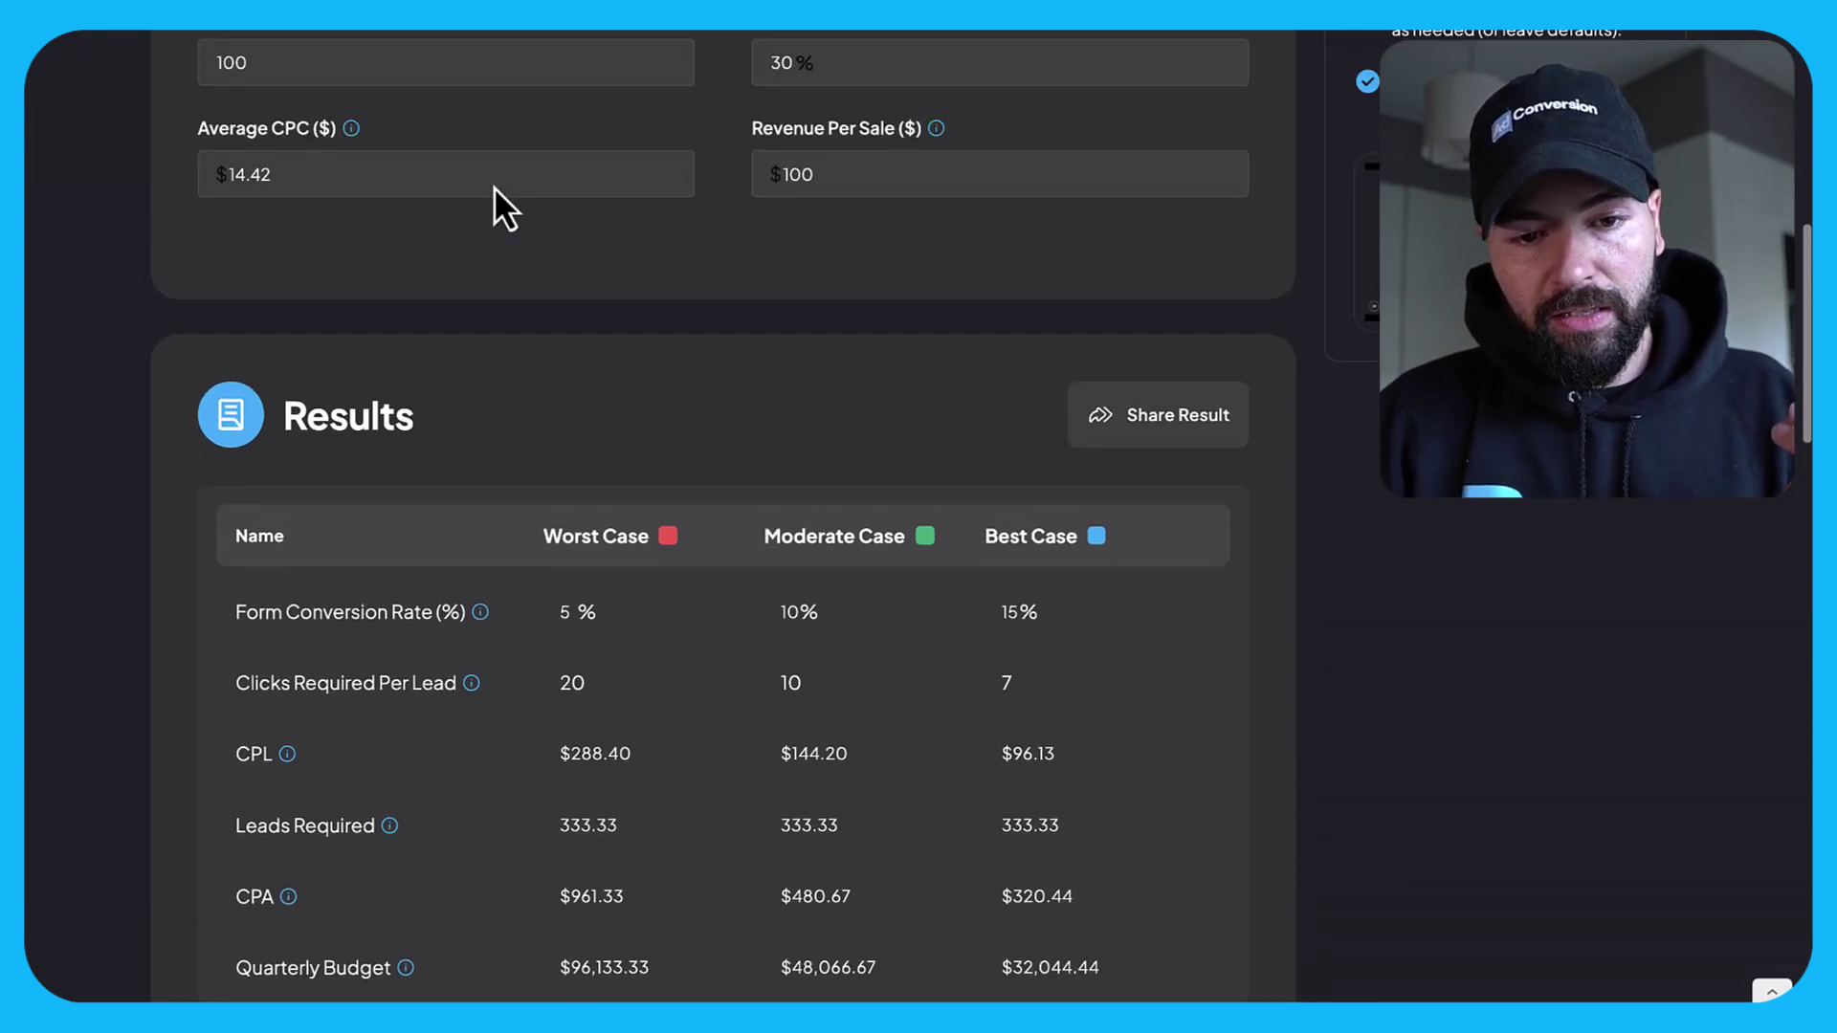
scroll(544, 423, down, 6)
scroll(564, 388, up, 1)
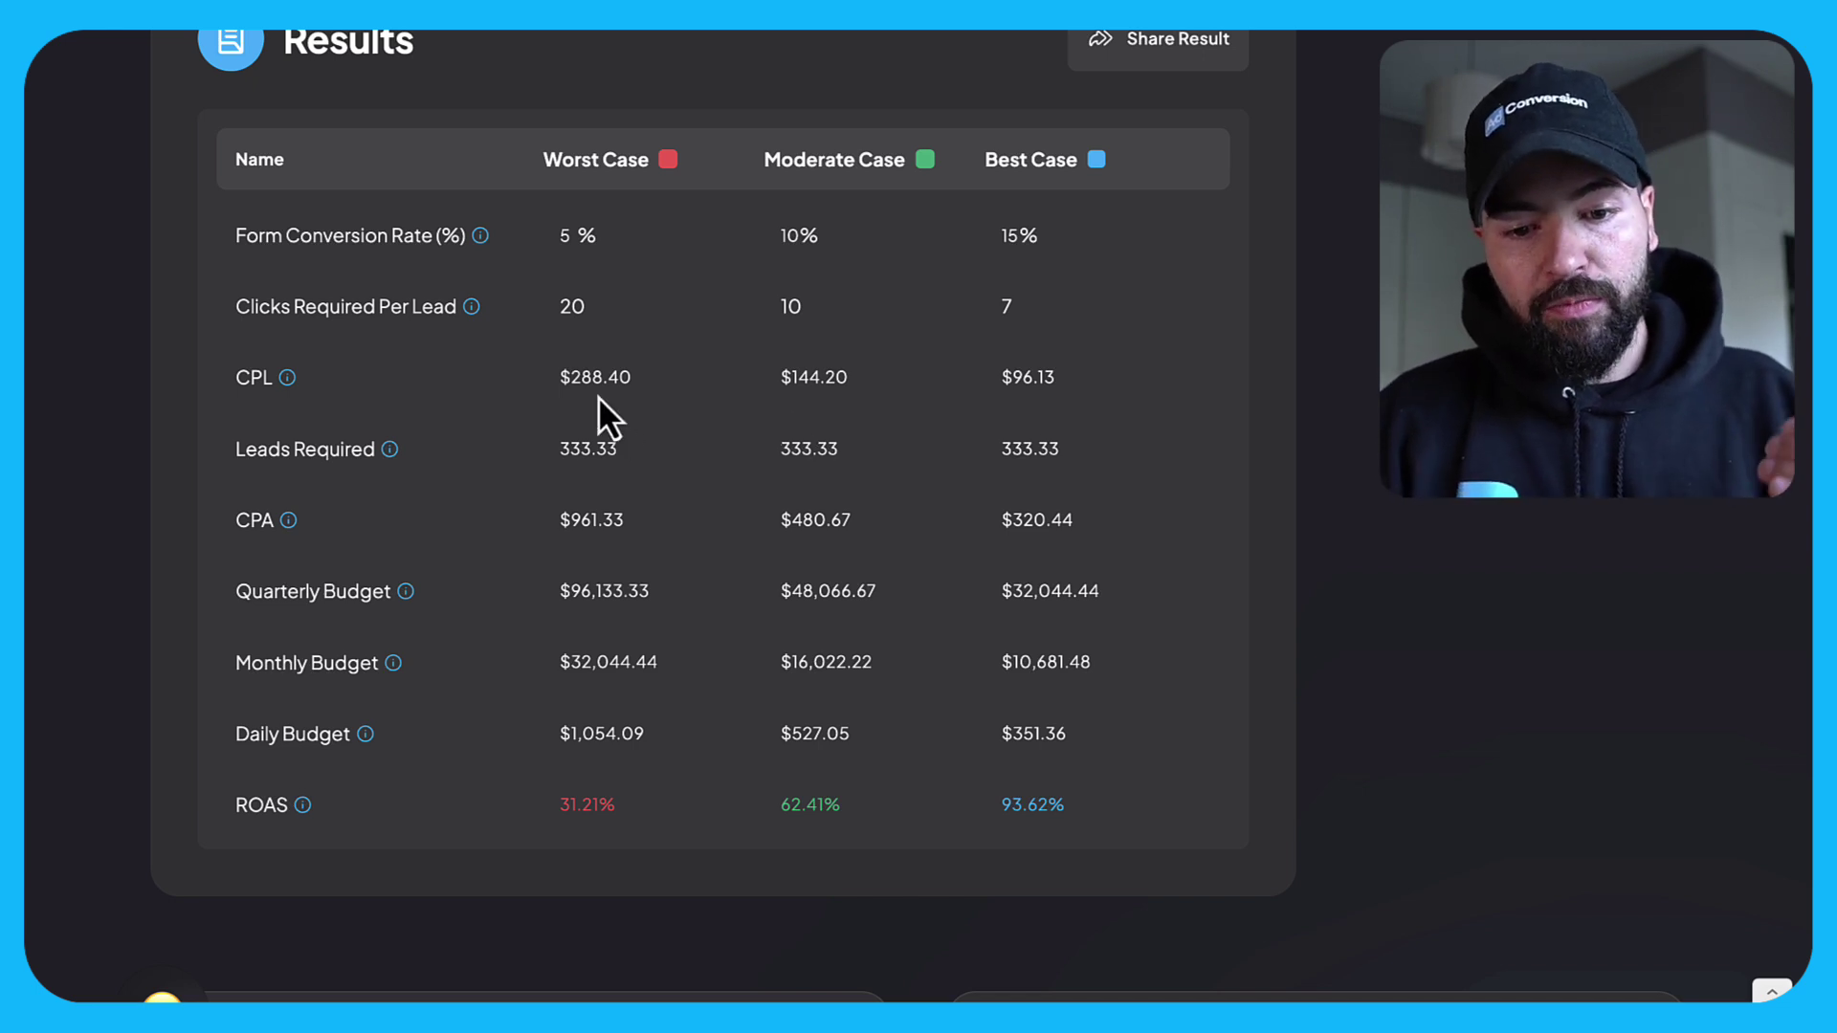
scroll(612, 411, up, 5)
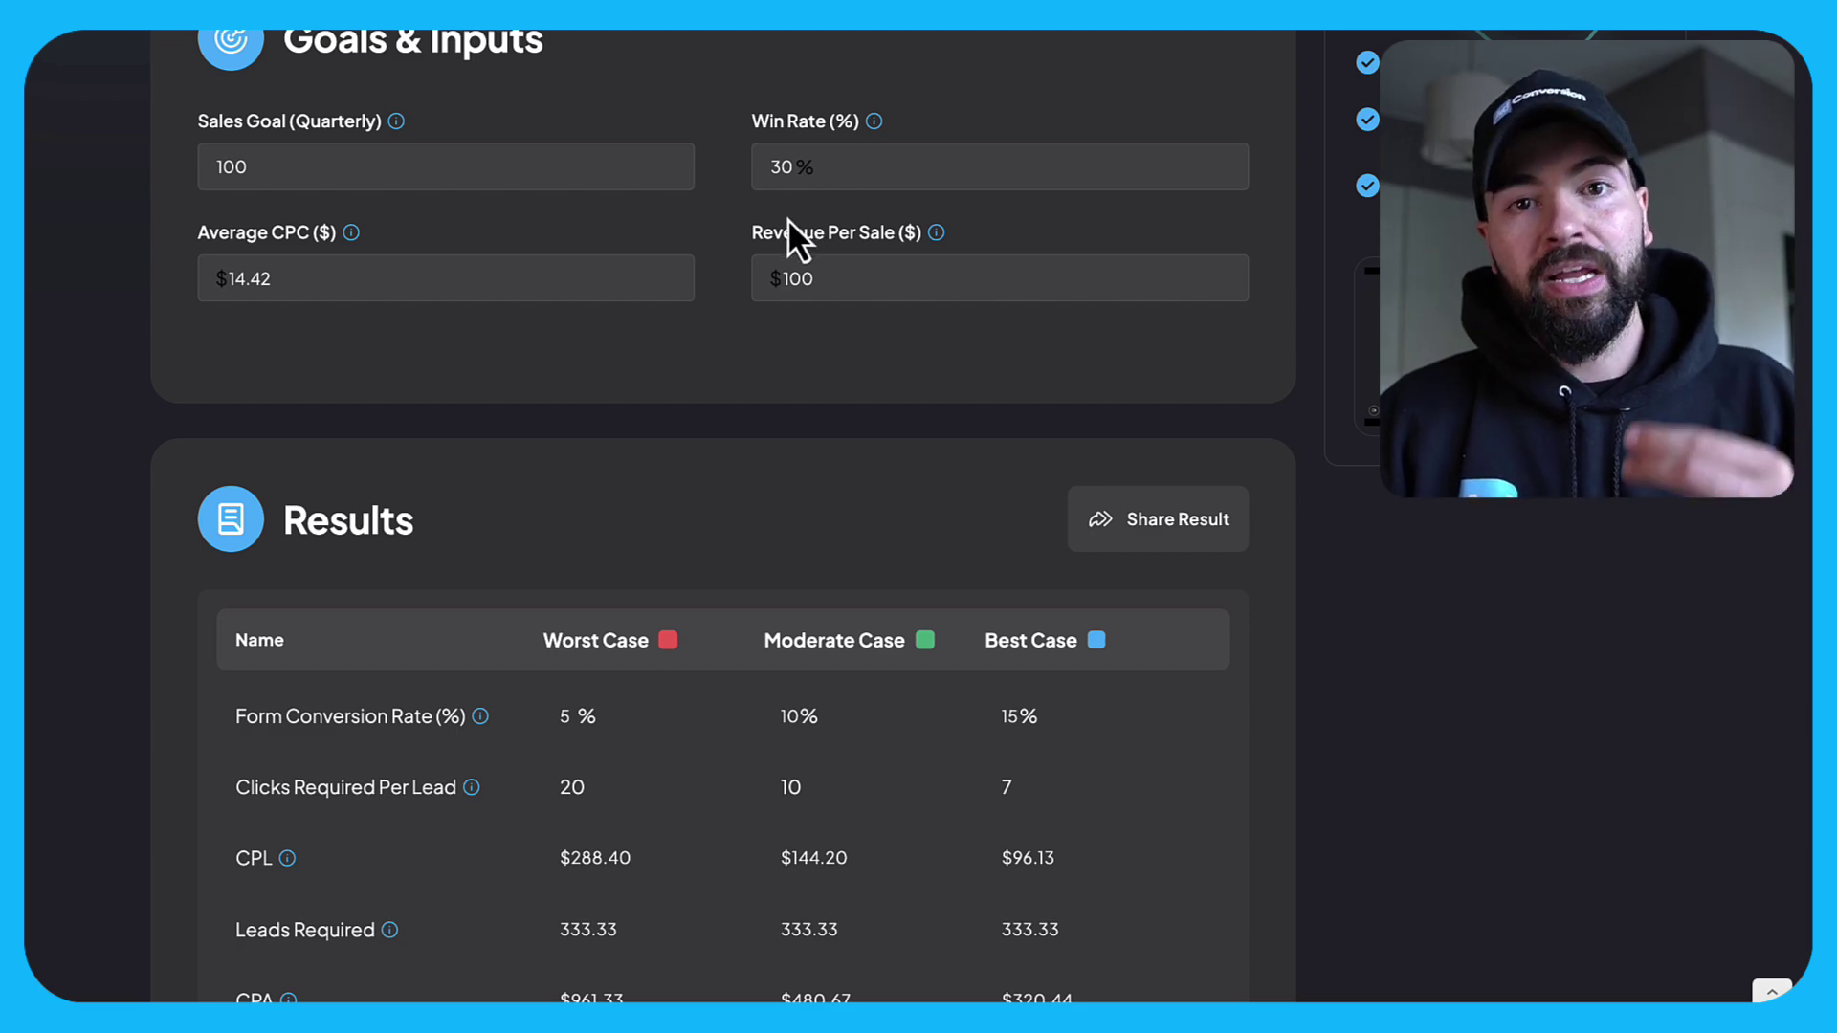
scroll(764, 247, down, 1)
scroll(766, 263, up, 2)
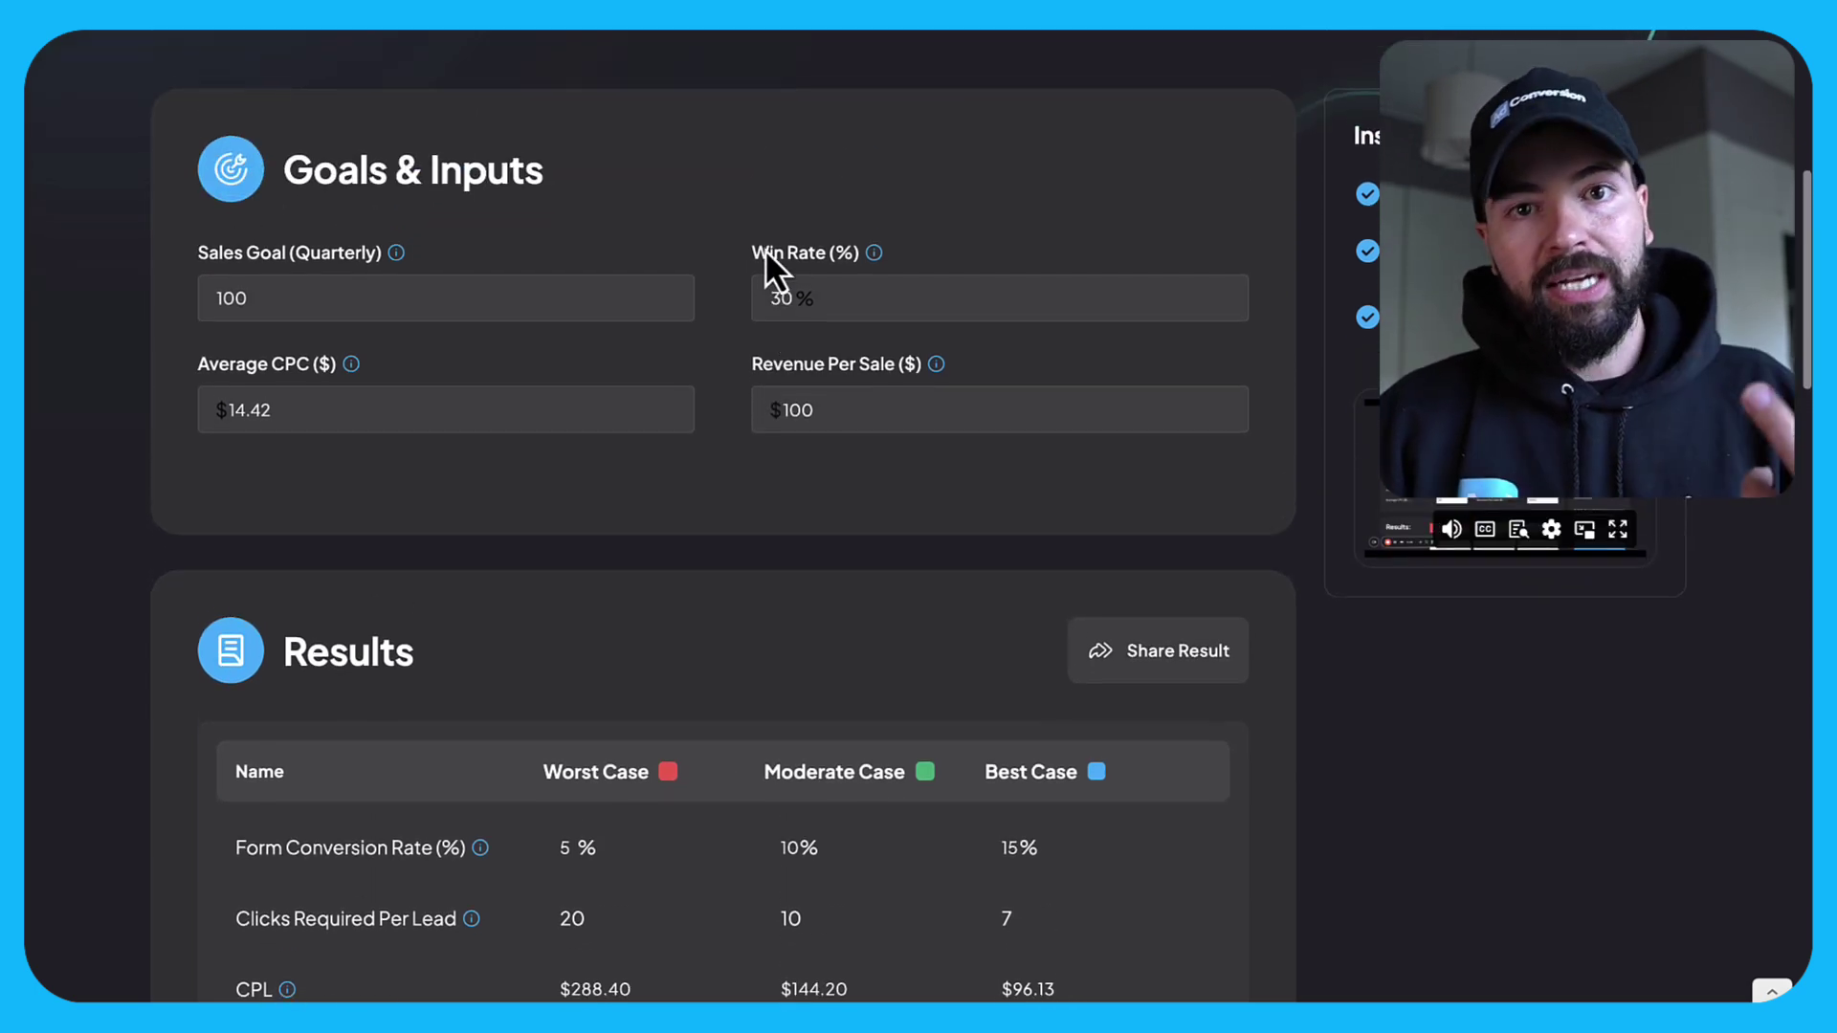
scroll(727, 244, down, 3)
scroll(727, 245, down, 5)
scroll(670, 305, up, 1)
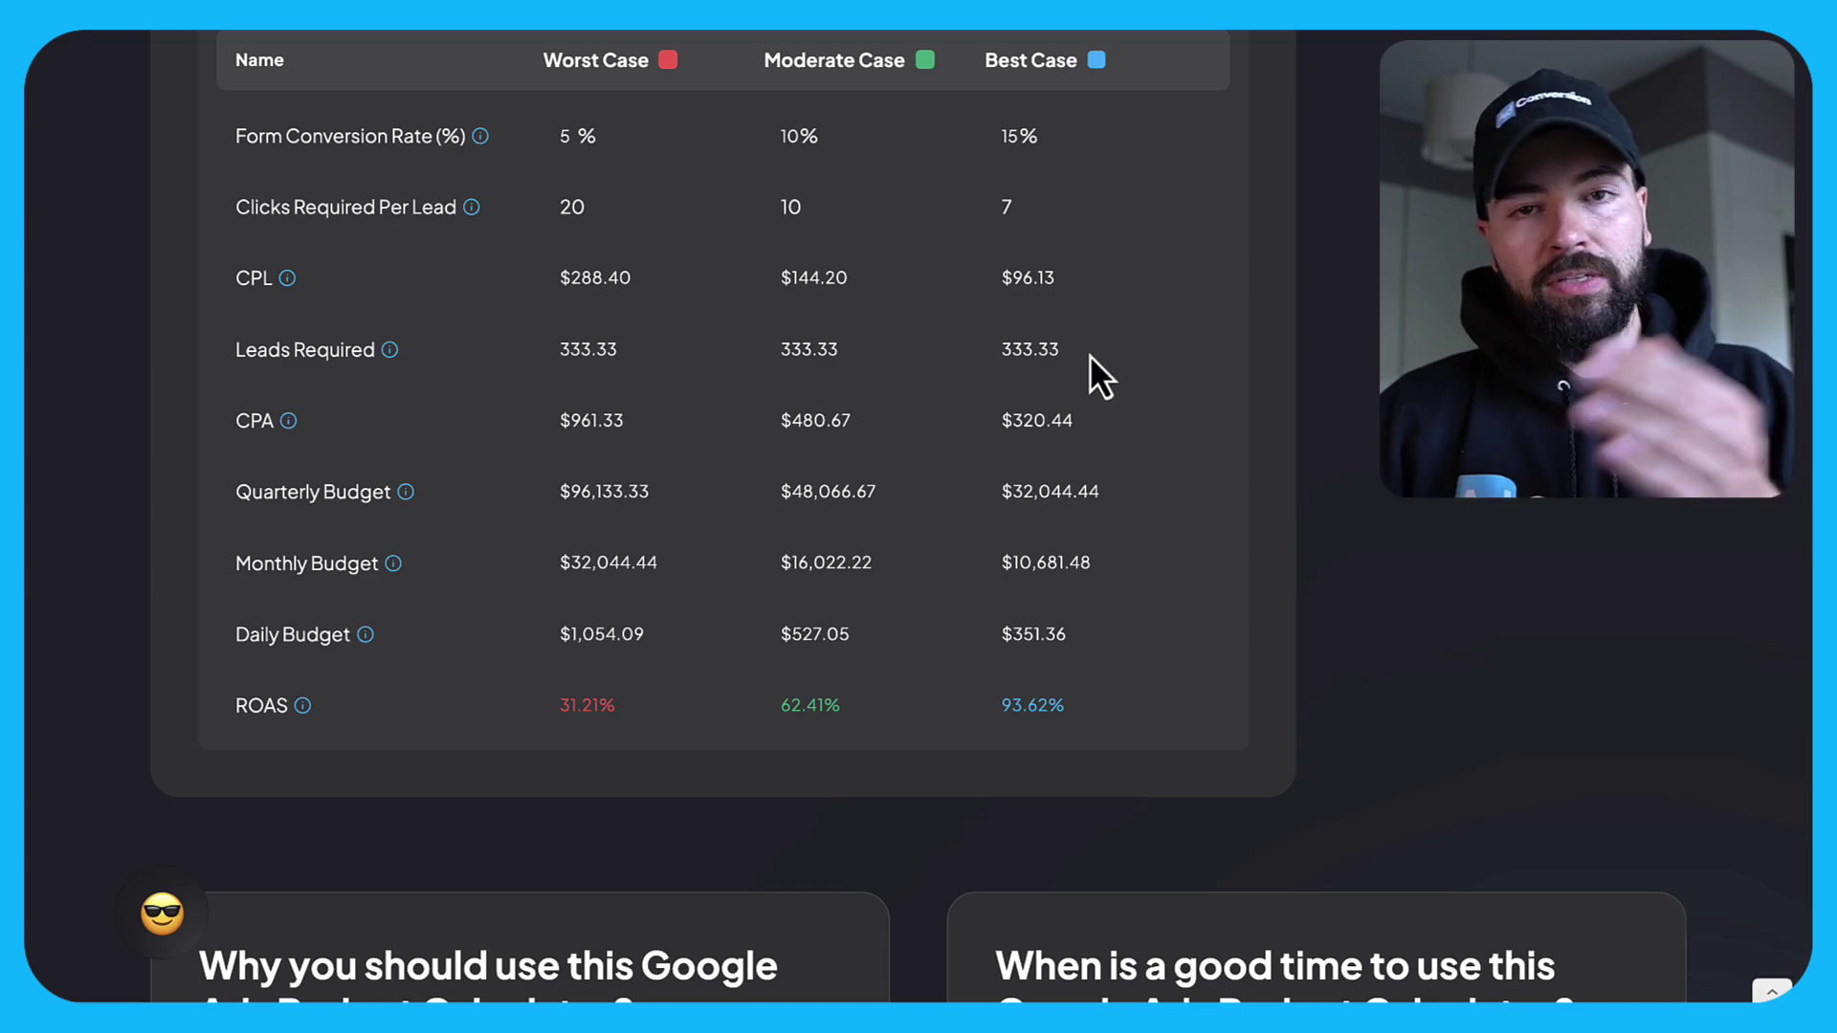
scroll(893, 329, up, 6)
scroll(801, 257, down, 1)
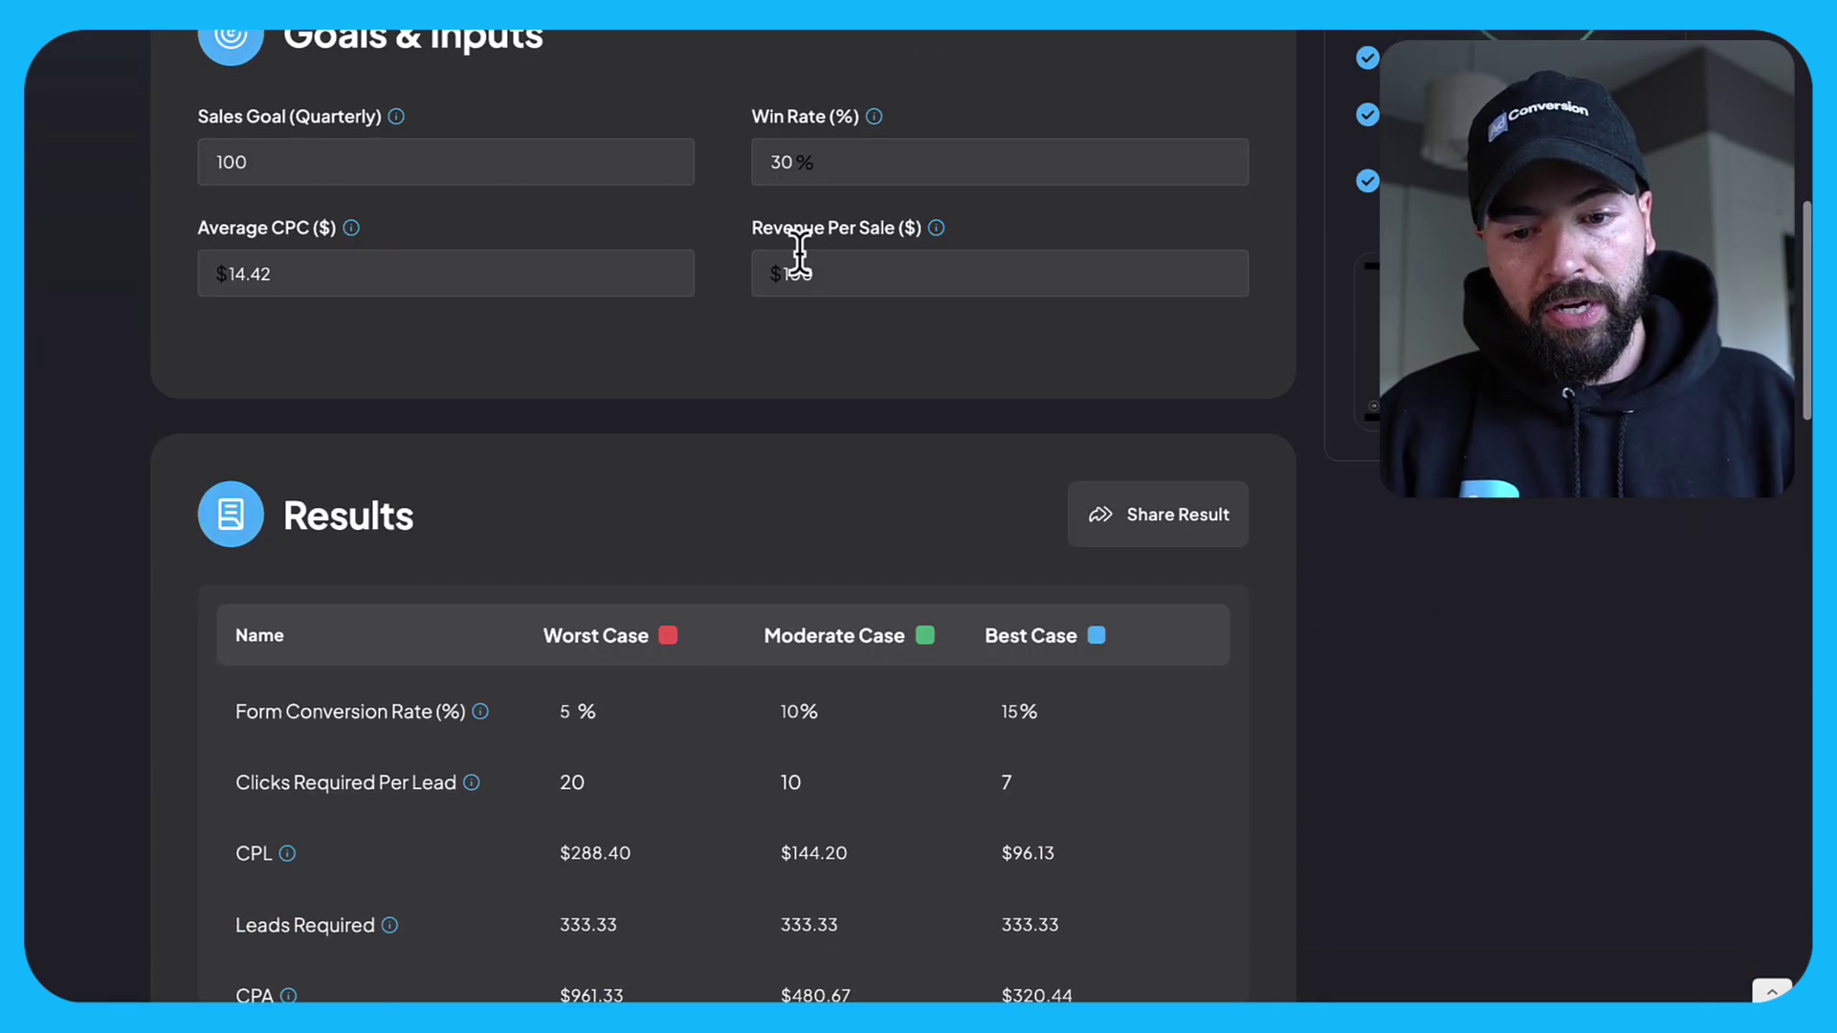
scroll(801, 256, down, 6)
scroll(801, 257, up, 1)
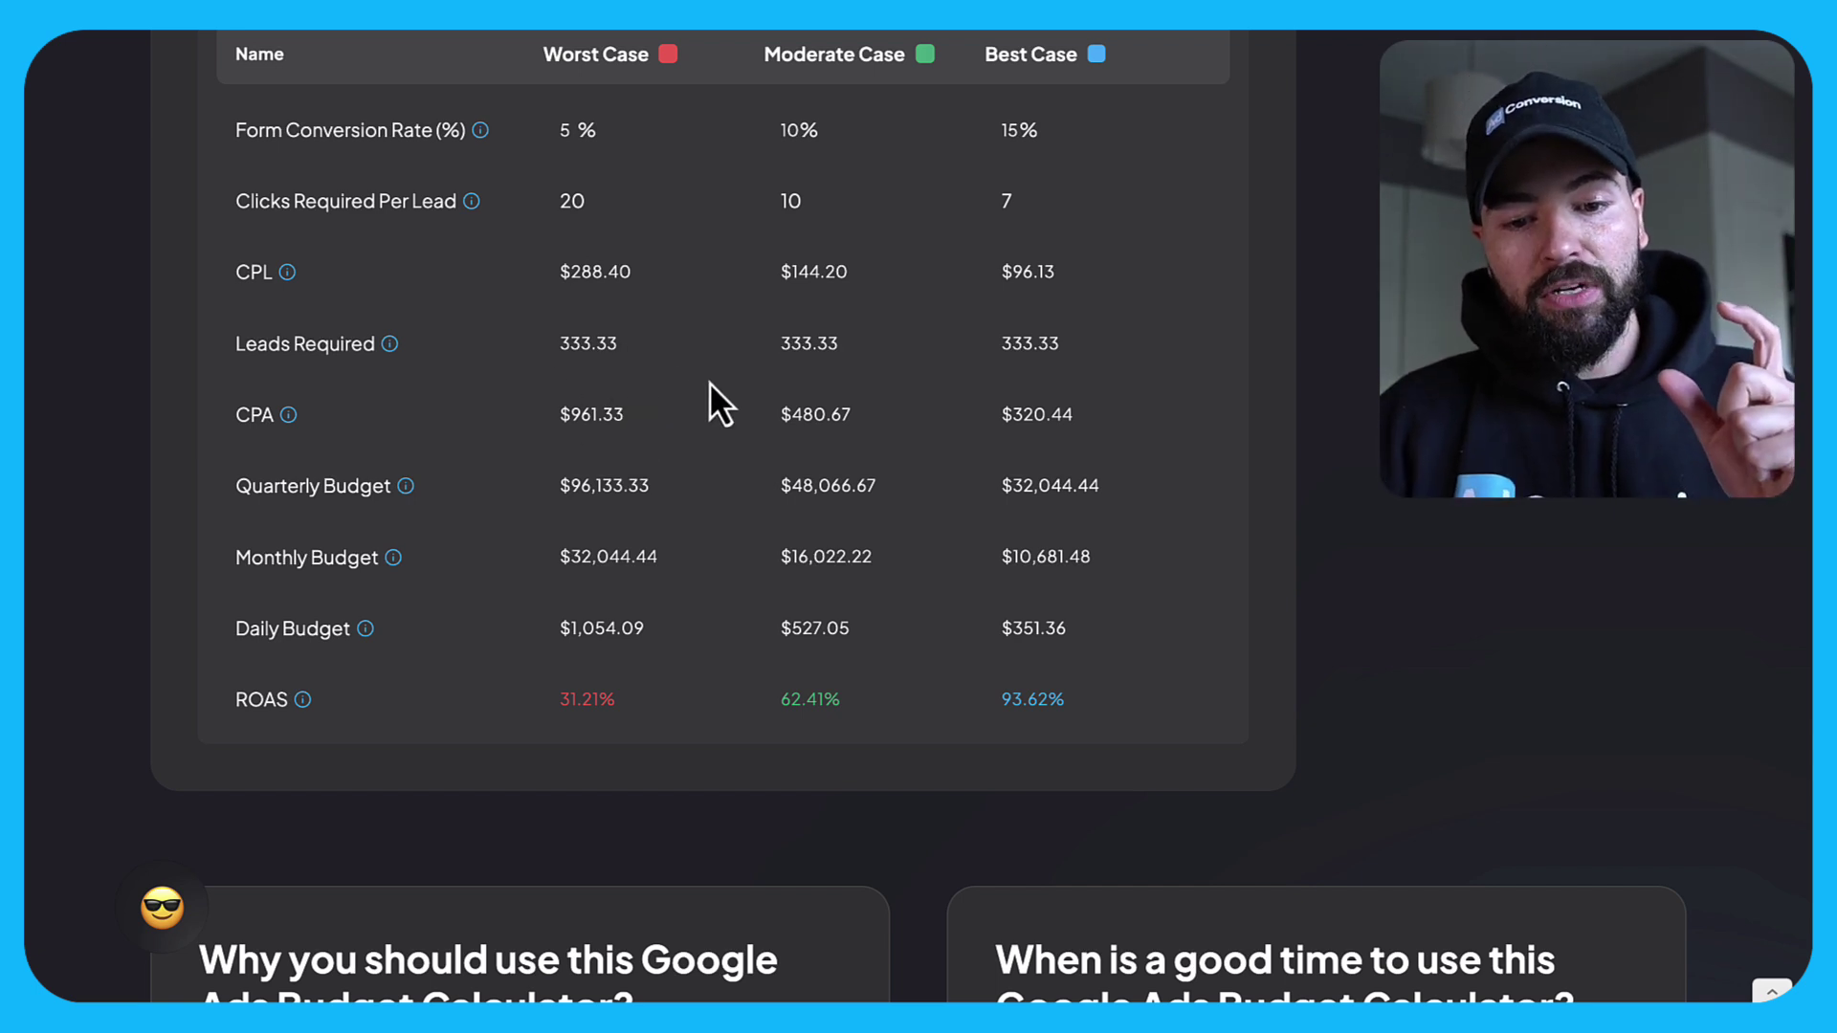
scroll(573, 427, up, 1)
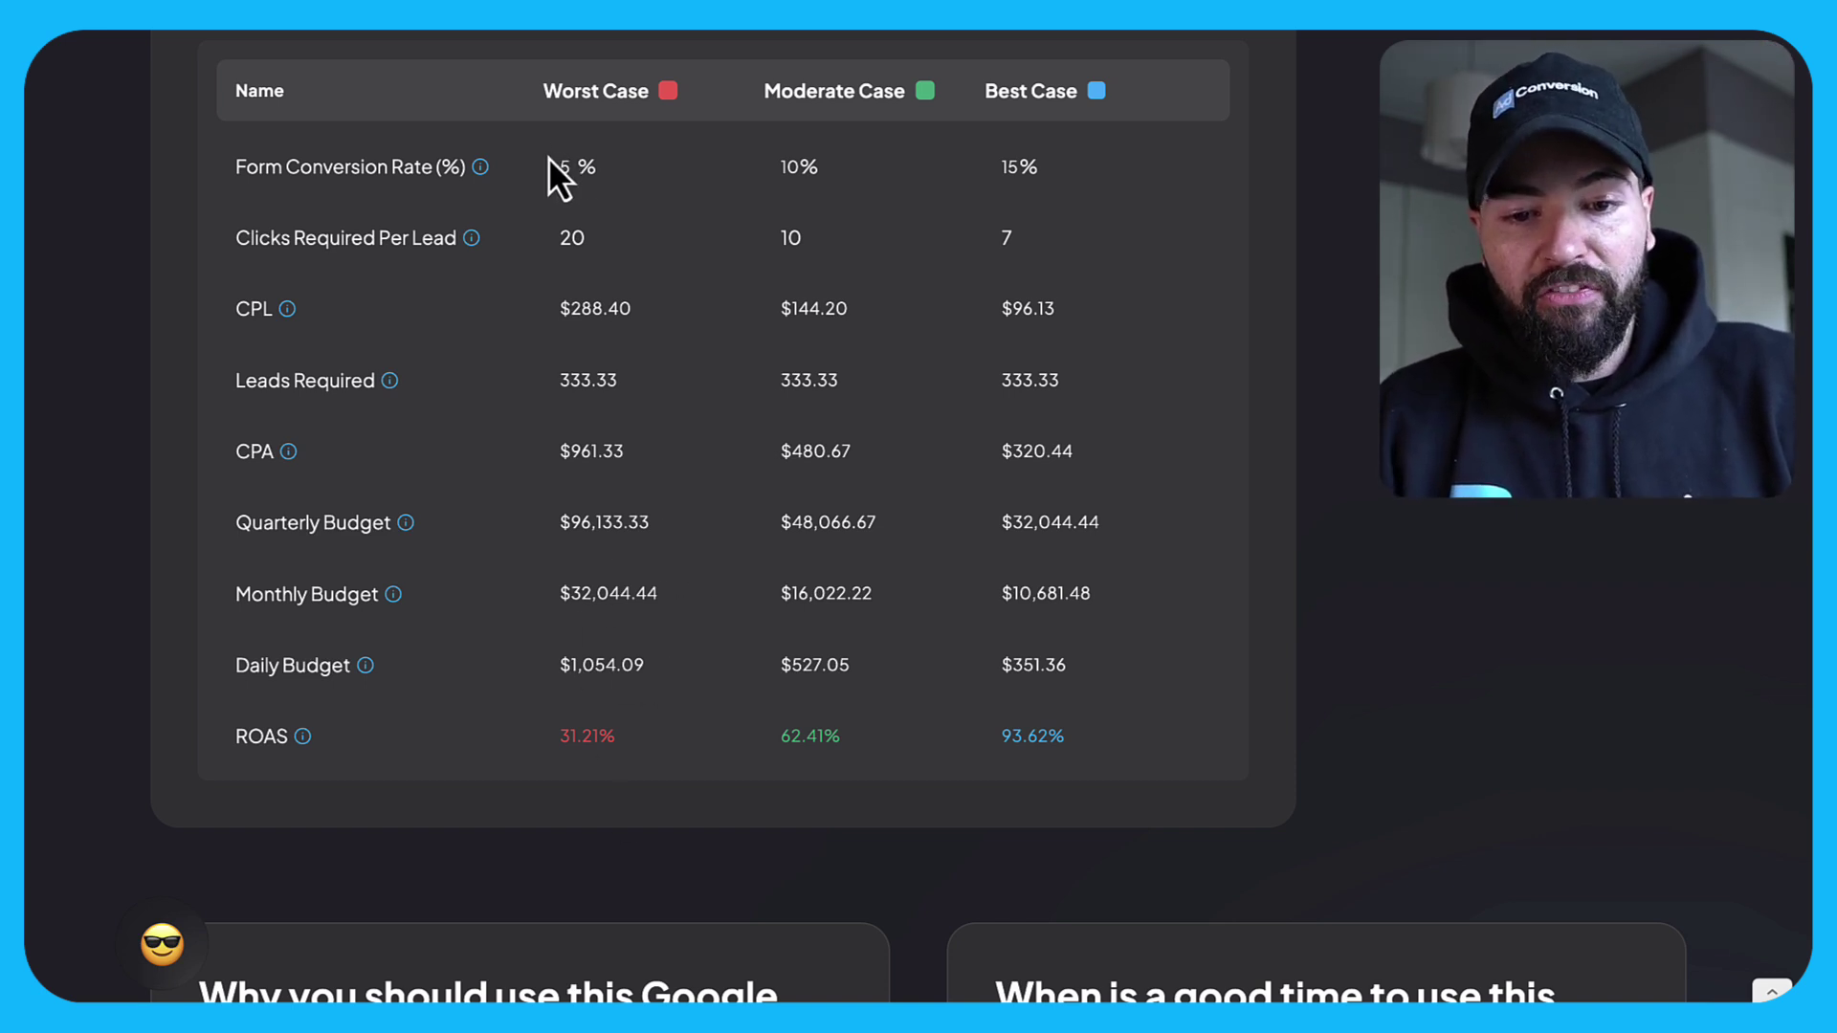
click(552, 727)
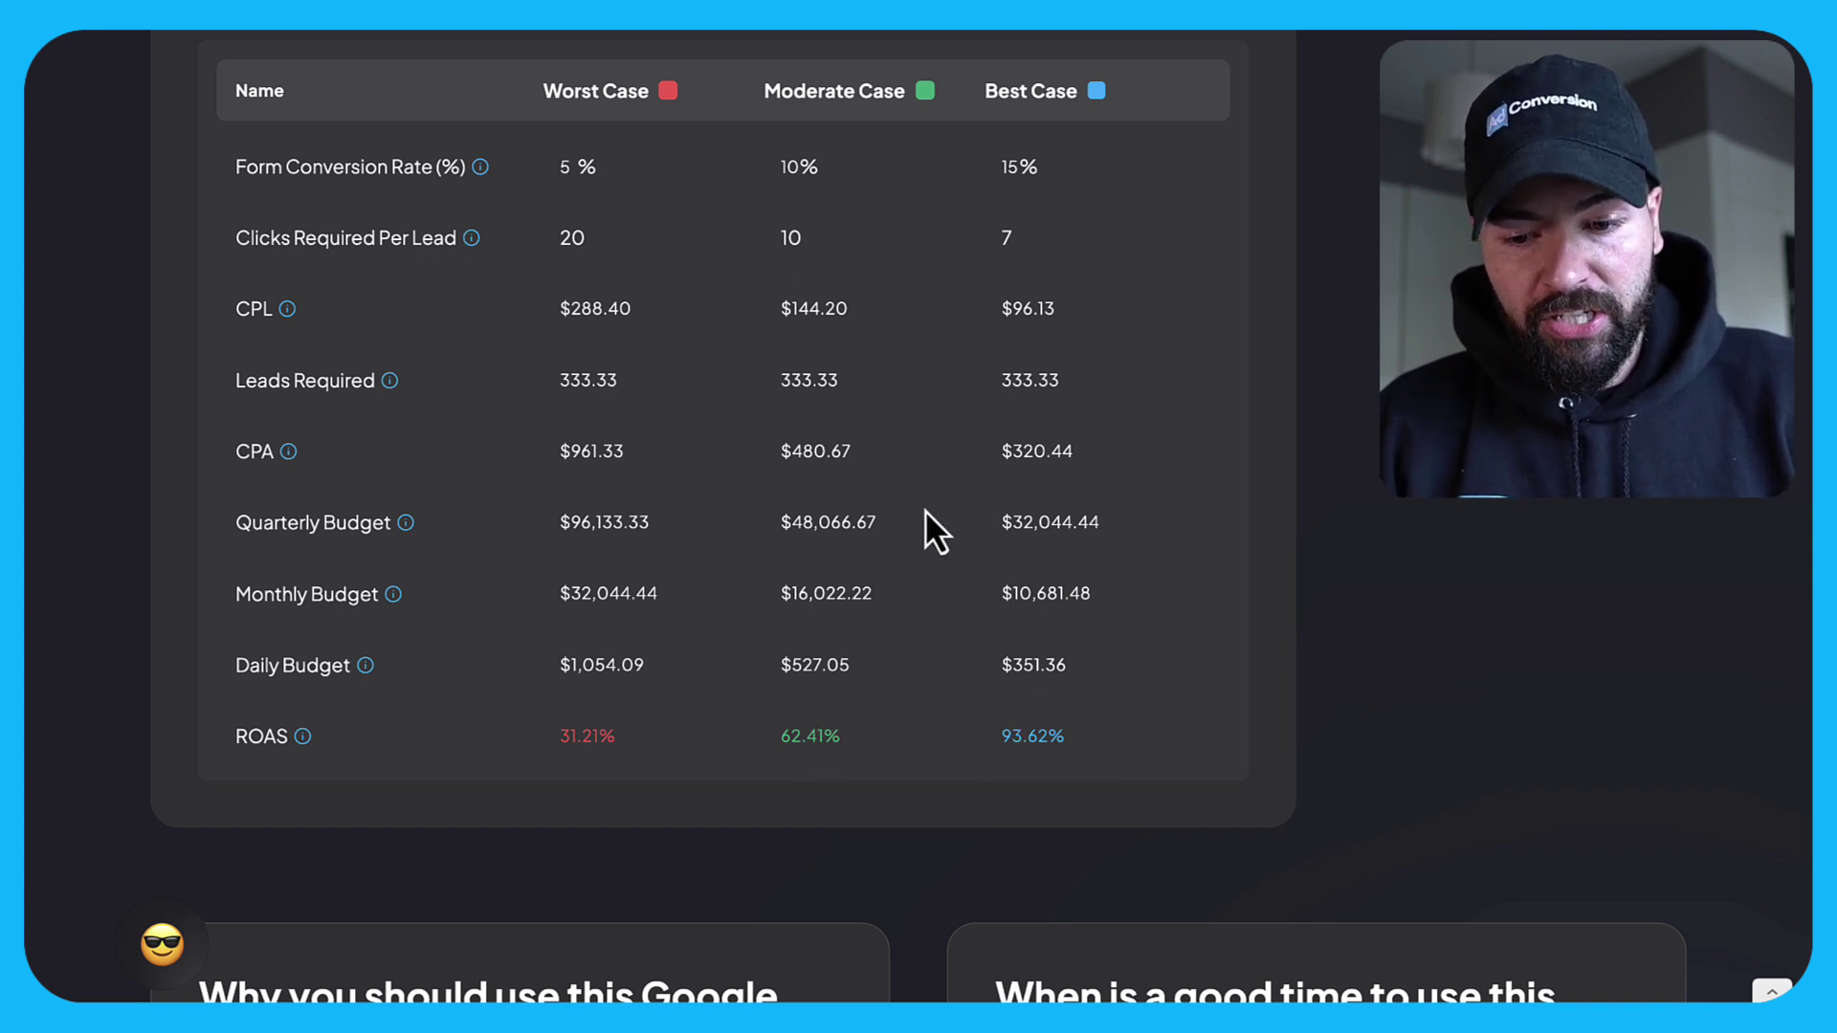
scroll(863, 500, up, 7)
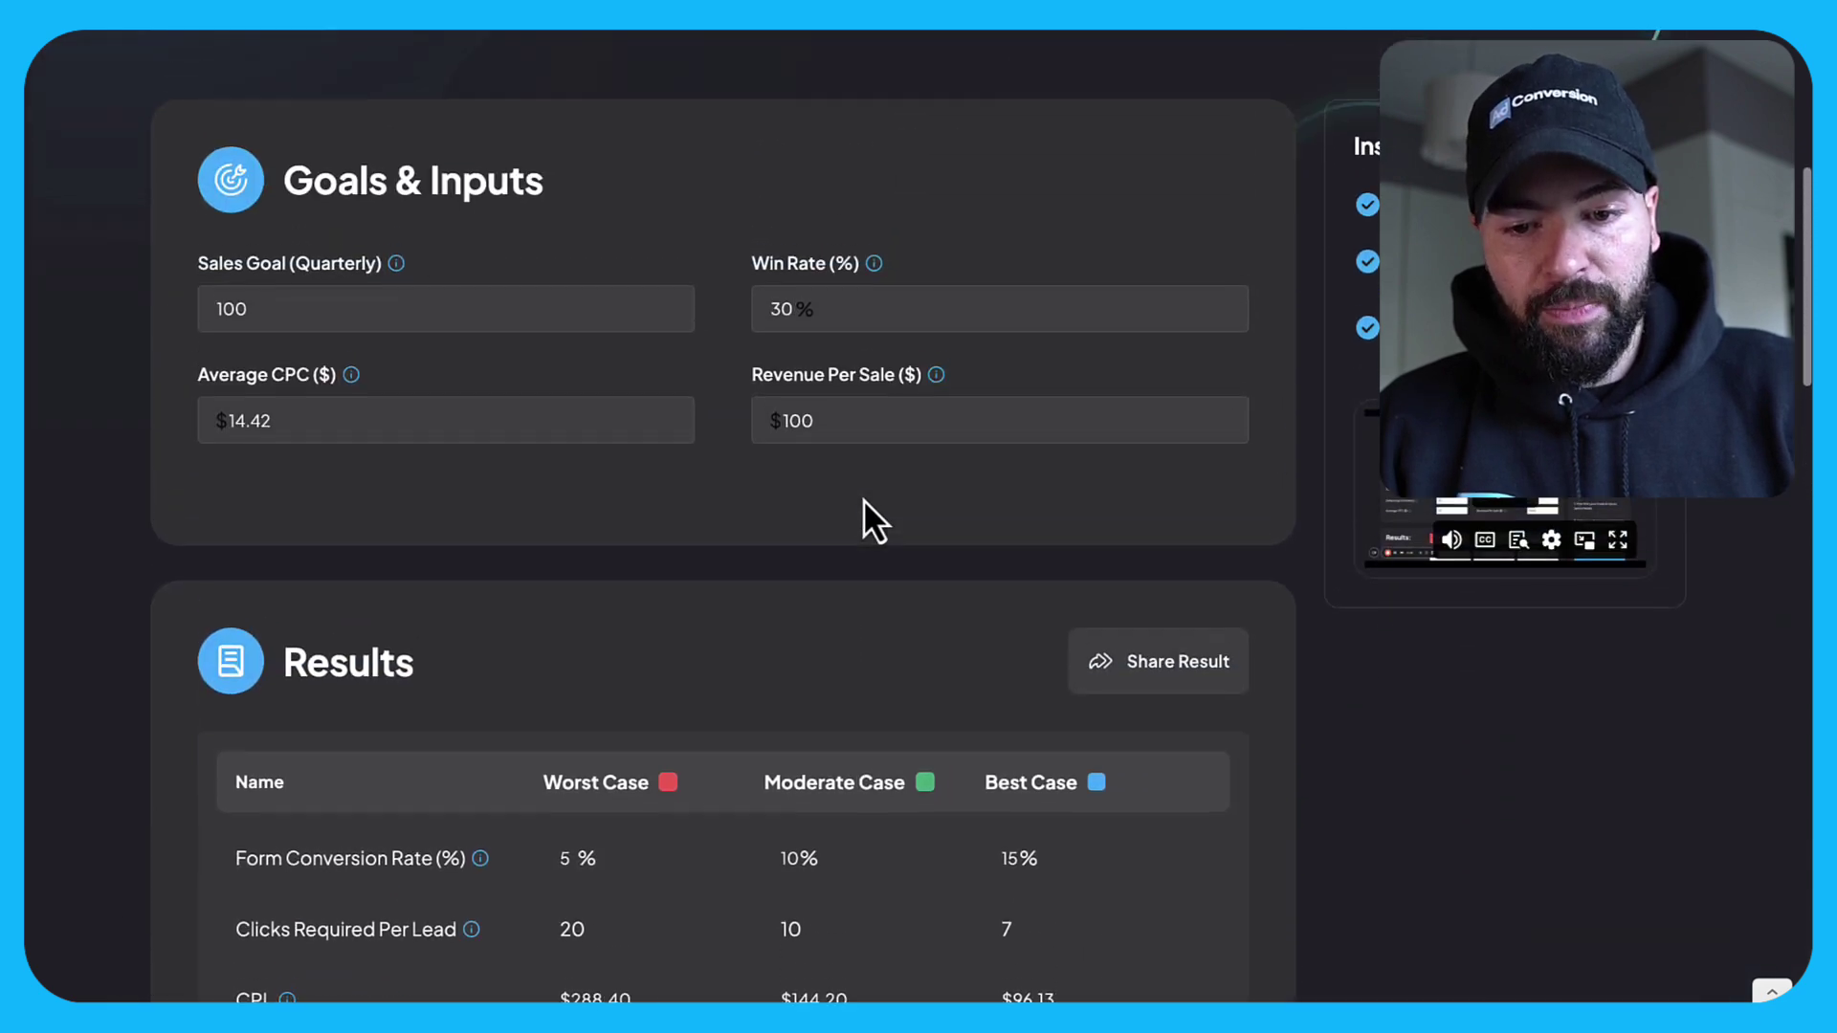
- Change Revenue Per Sale from 100 to 1000 and check the ROAS row
scroll(864, 500, down, 4)
scroll(862, 498, up, 3)
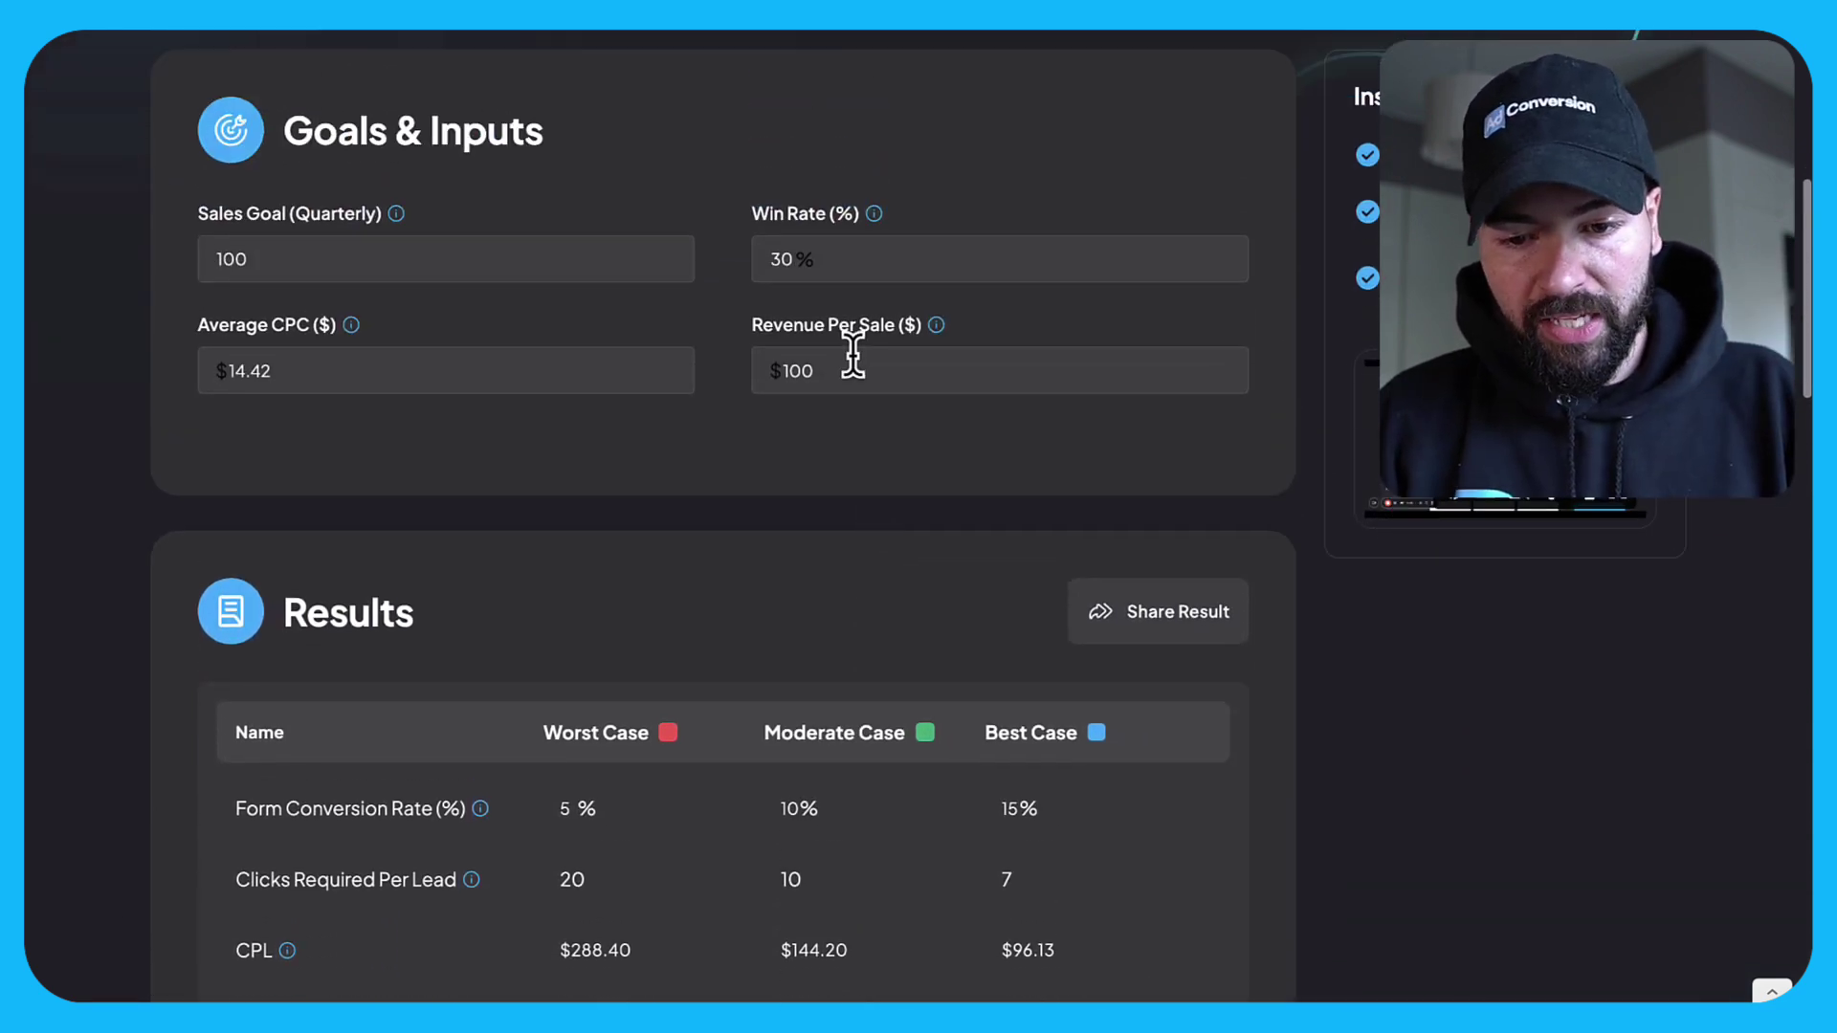
click(854, 362)
click(852, 363)
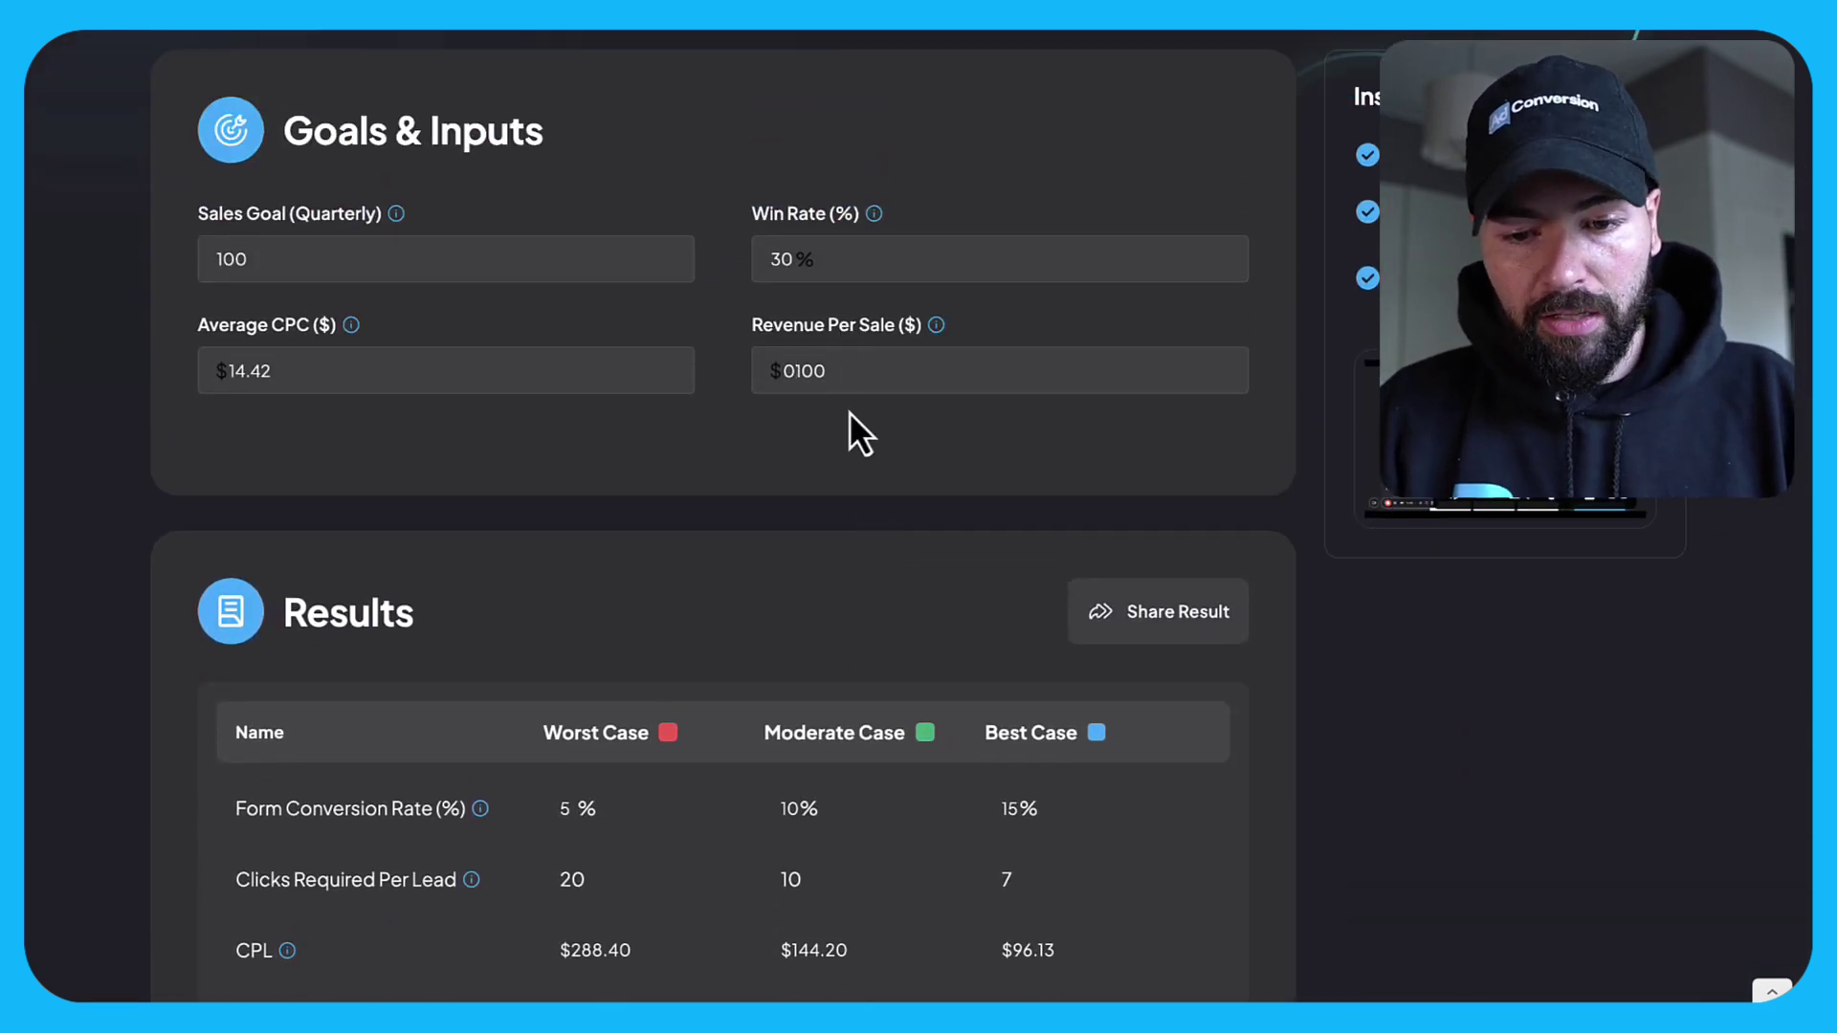
scroll(787, 495, down, 6)
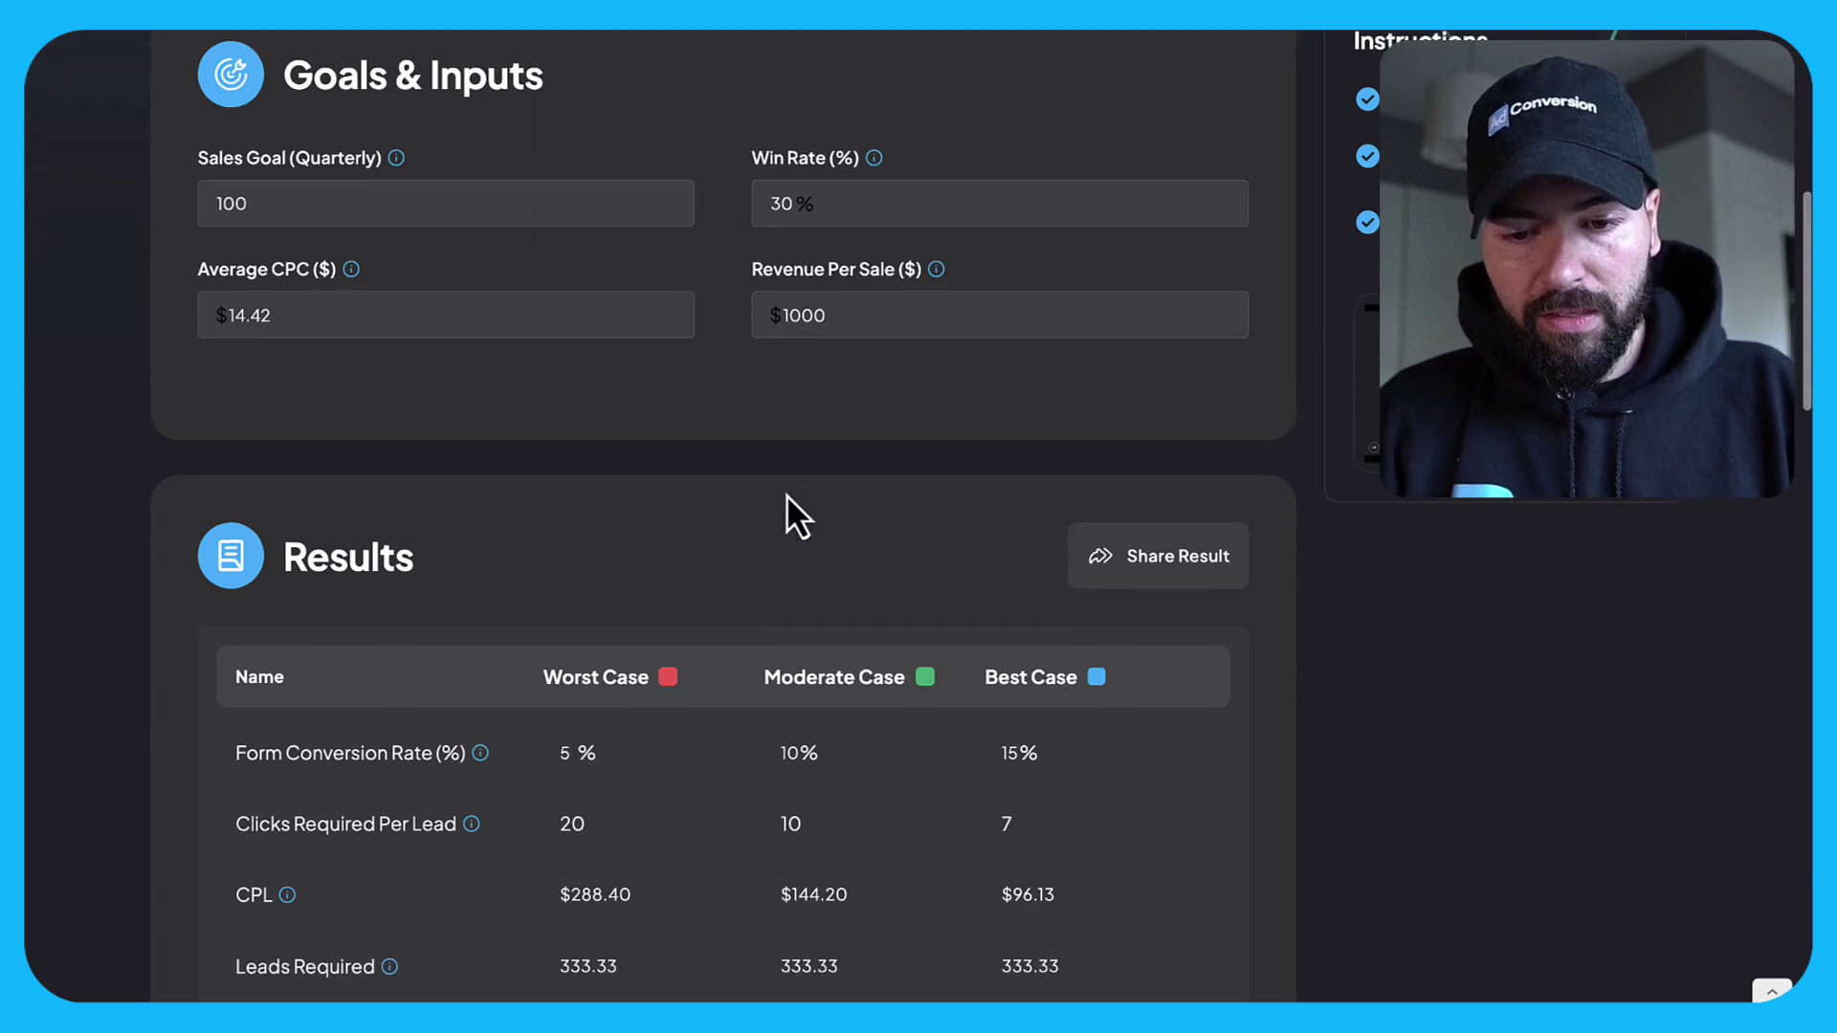
scroll(786, 494, up, 1)
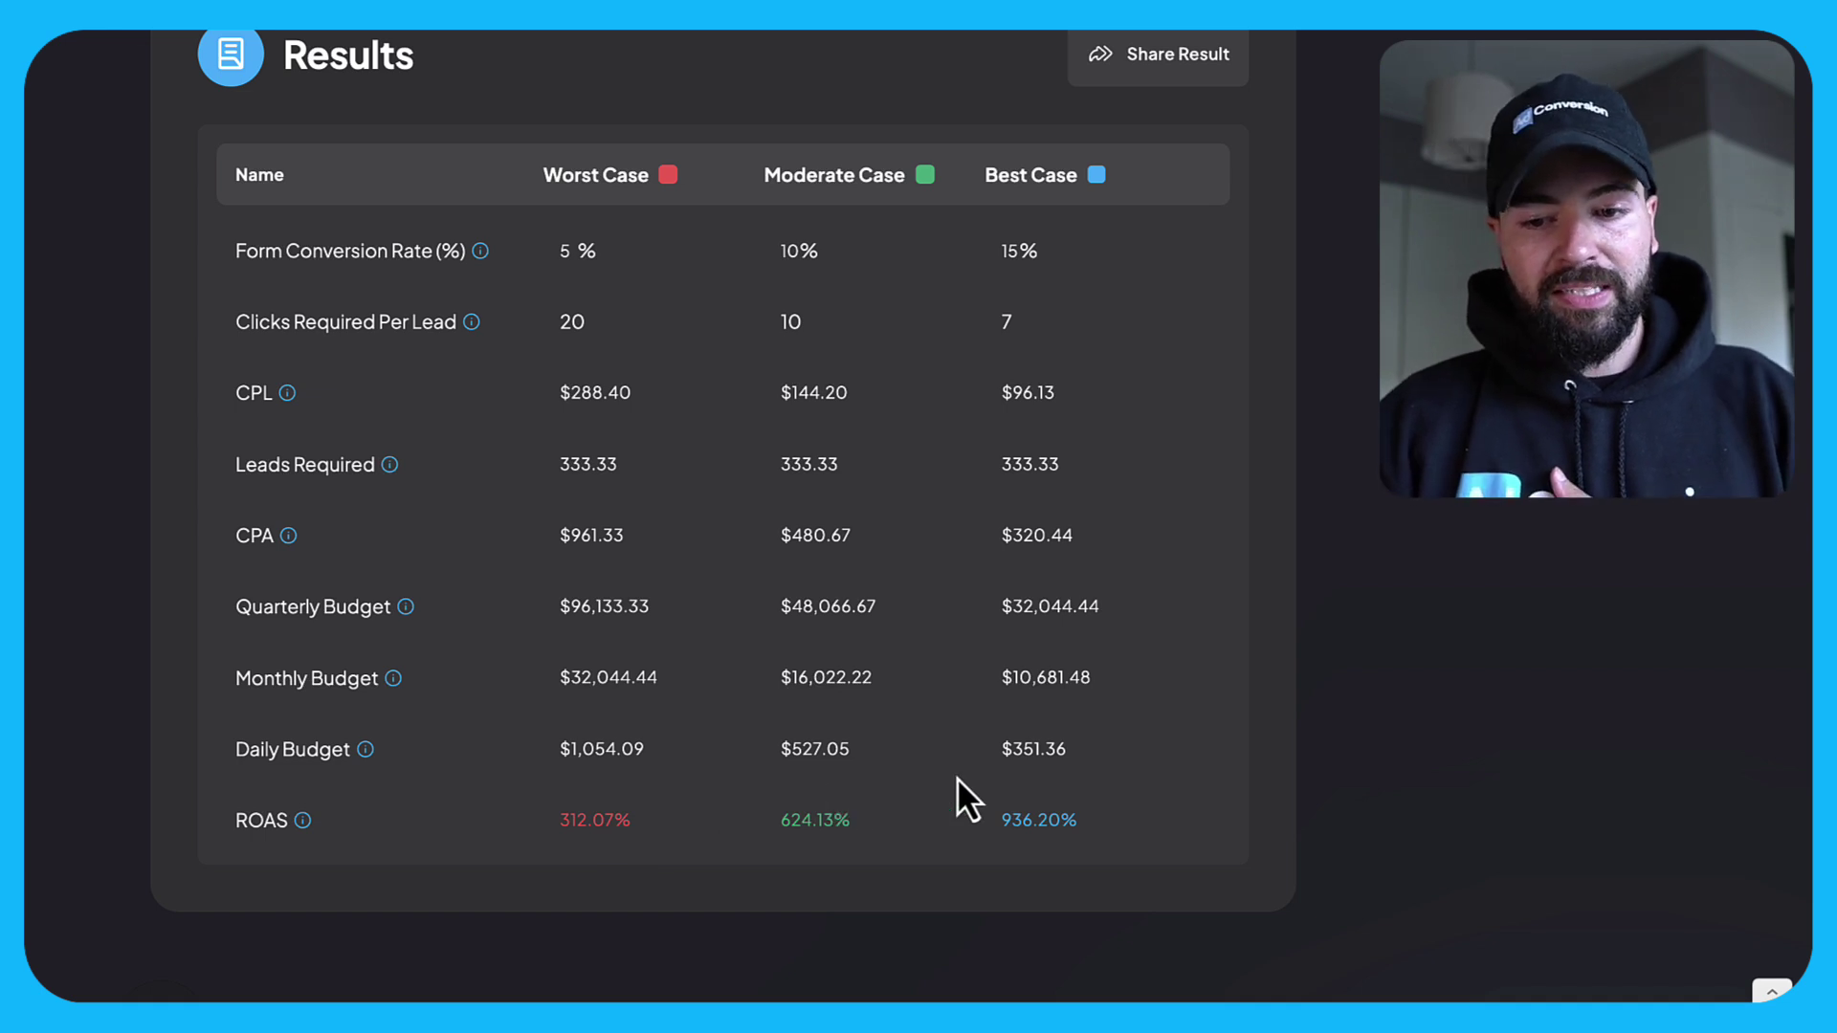
scroll(1167, 708, up, 1)
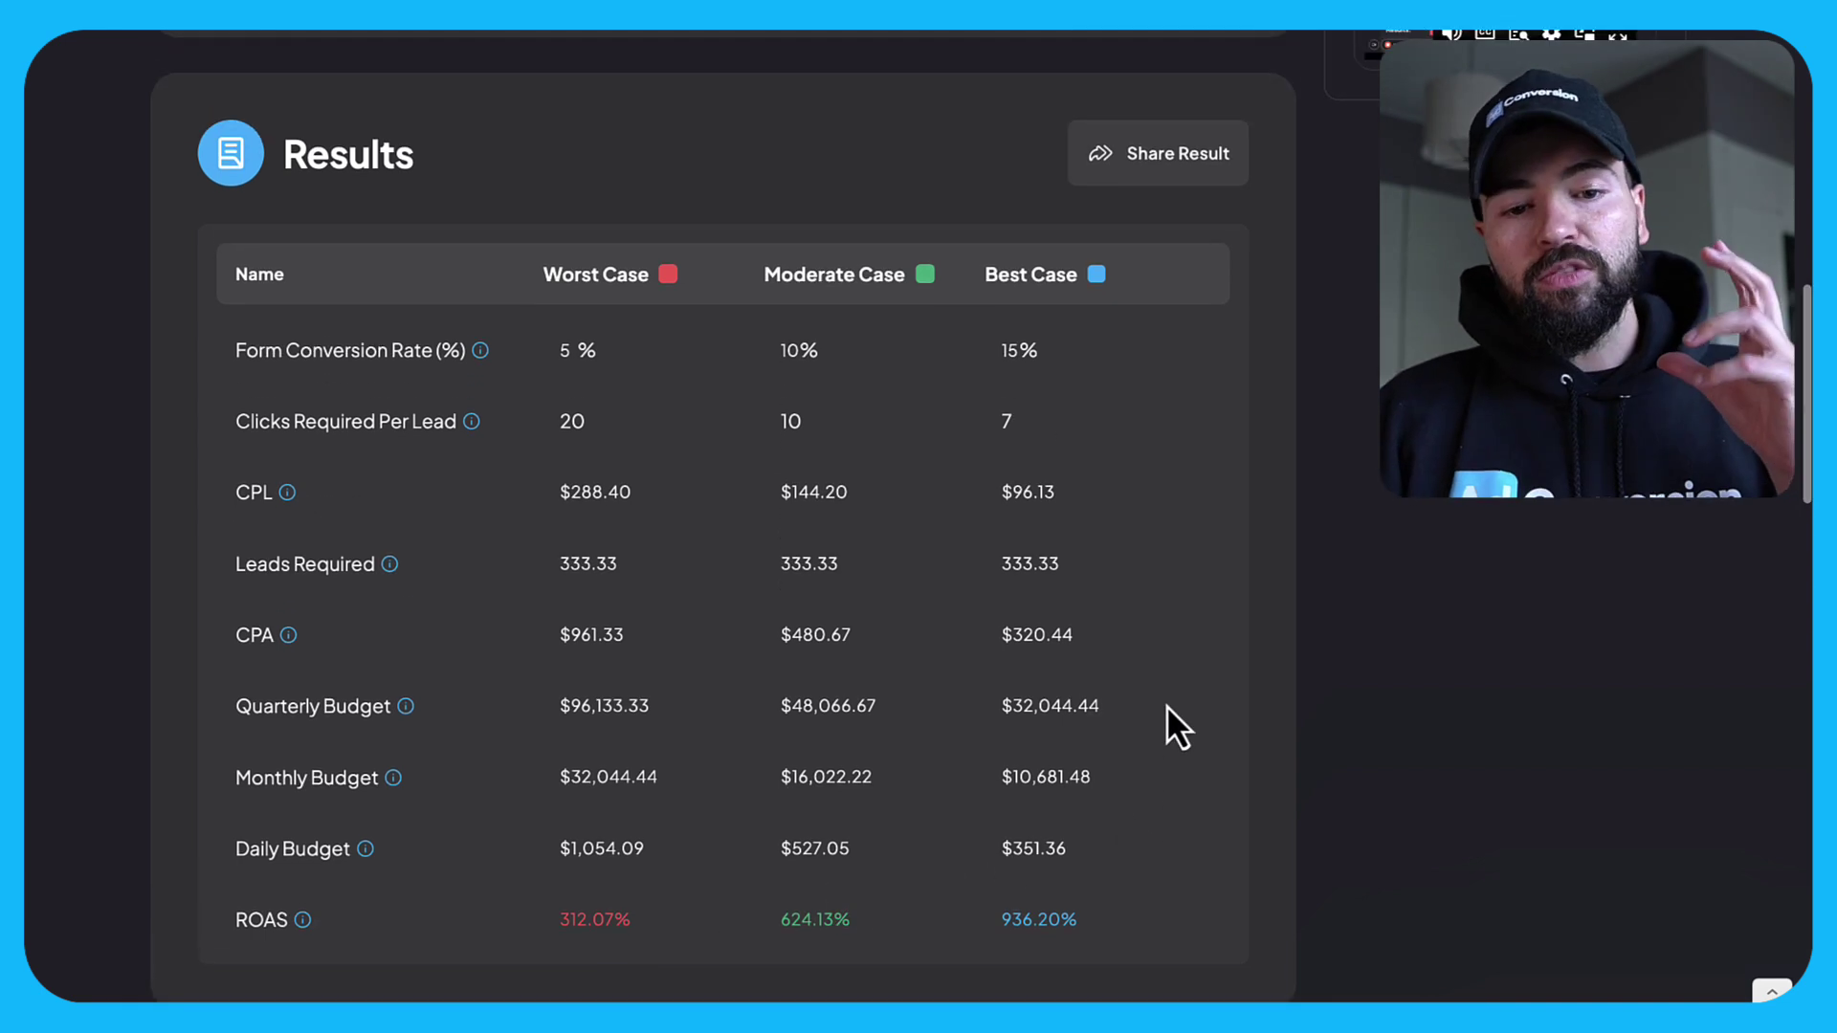
scroll(1166, 708, down, 1)
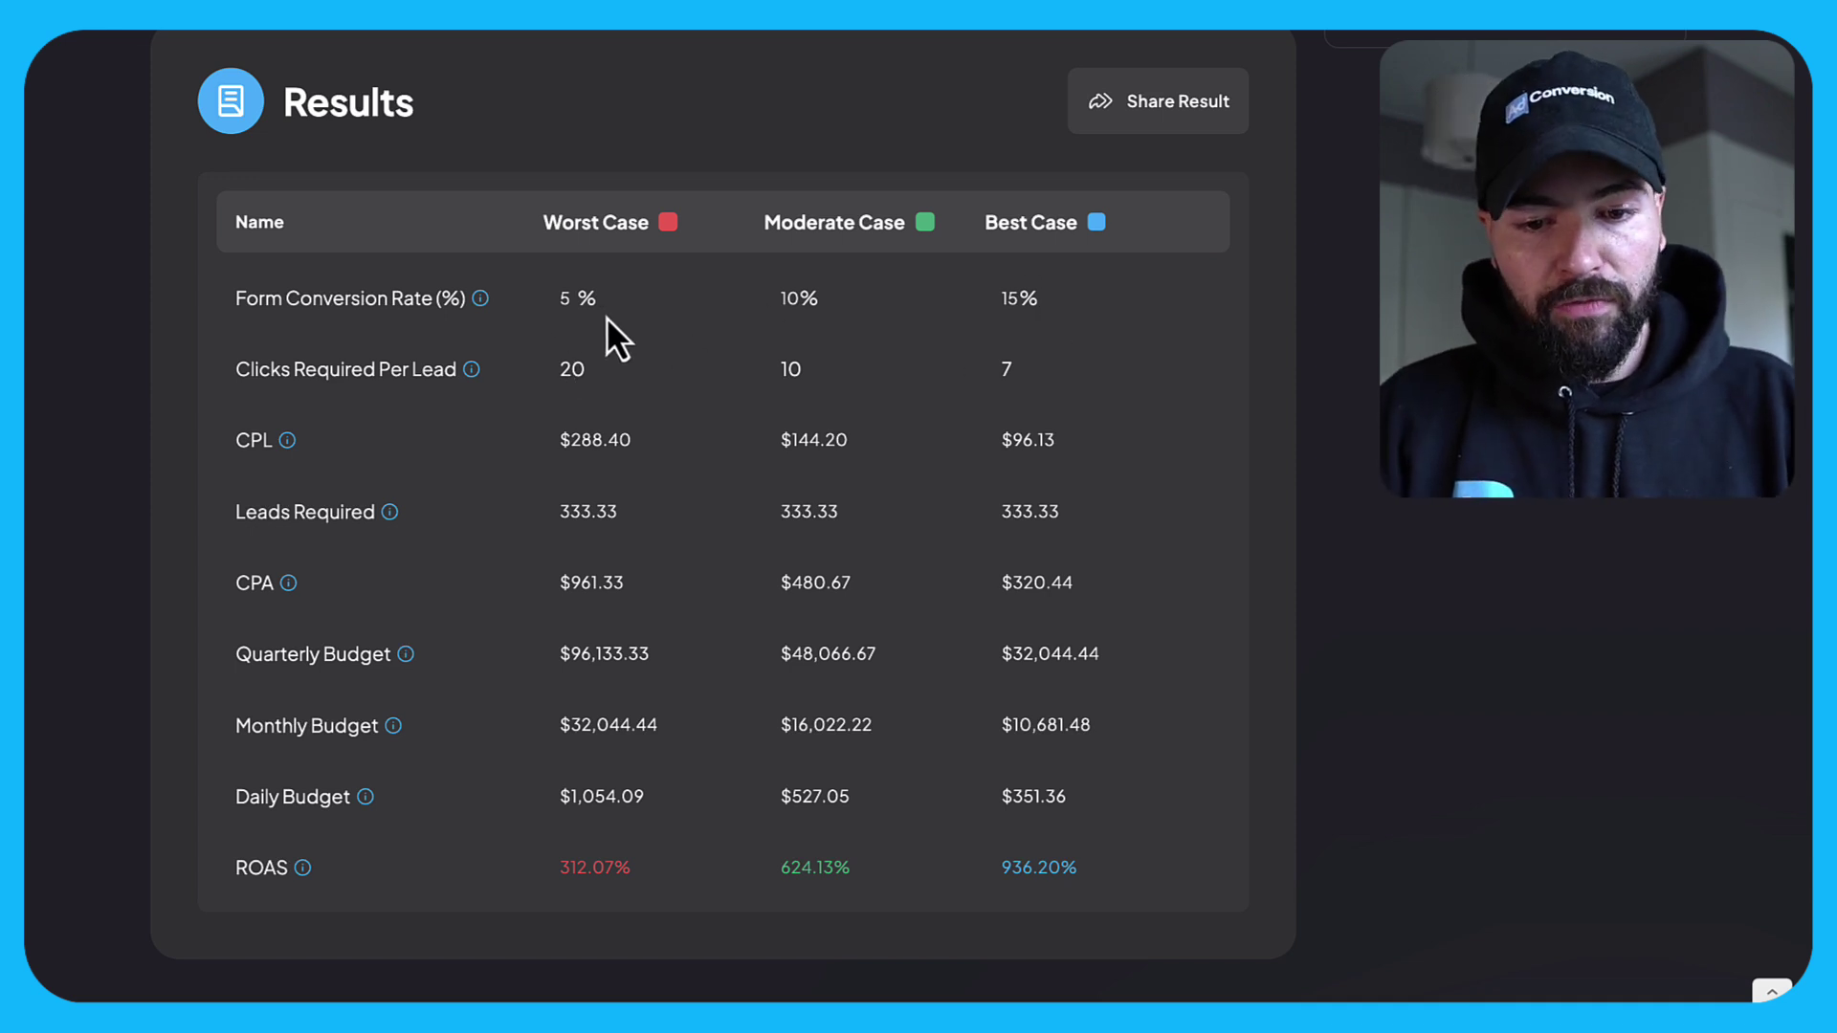
- Enter form conversion rates of 1, 3 and 5 for Worst, Moderate and Best Case
key(BackSpace)
text(3)
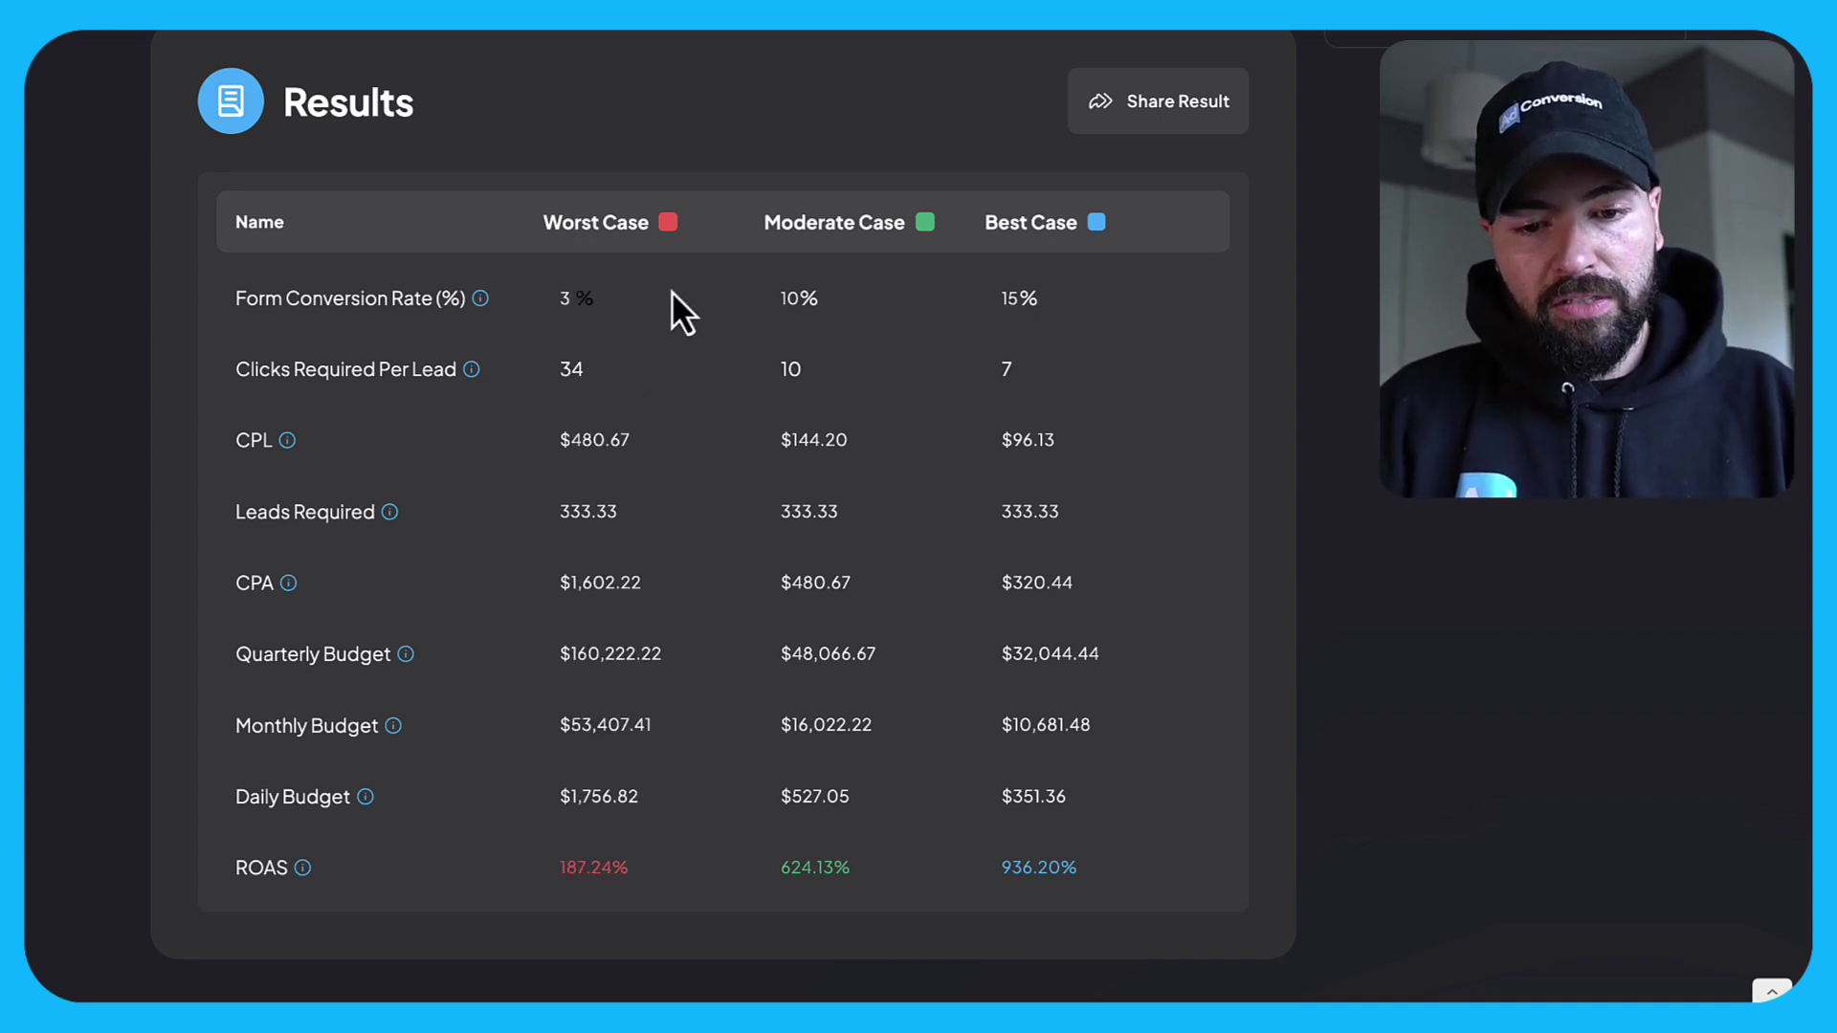
key(BackSpace)
text(1)
double_click(780, 294)
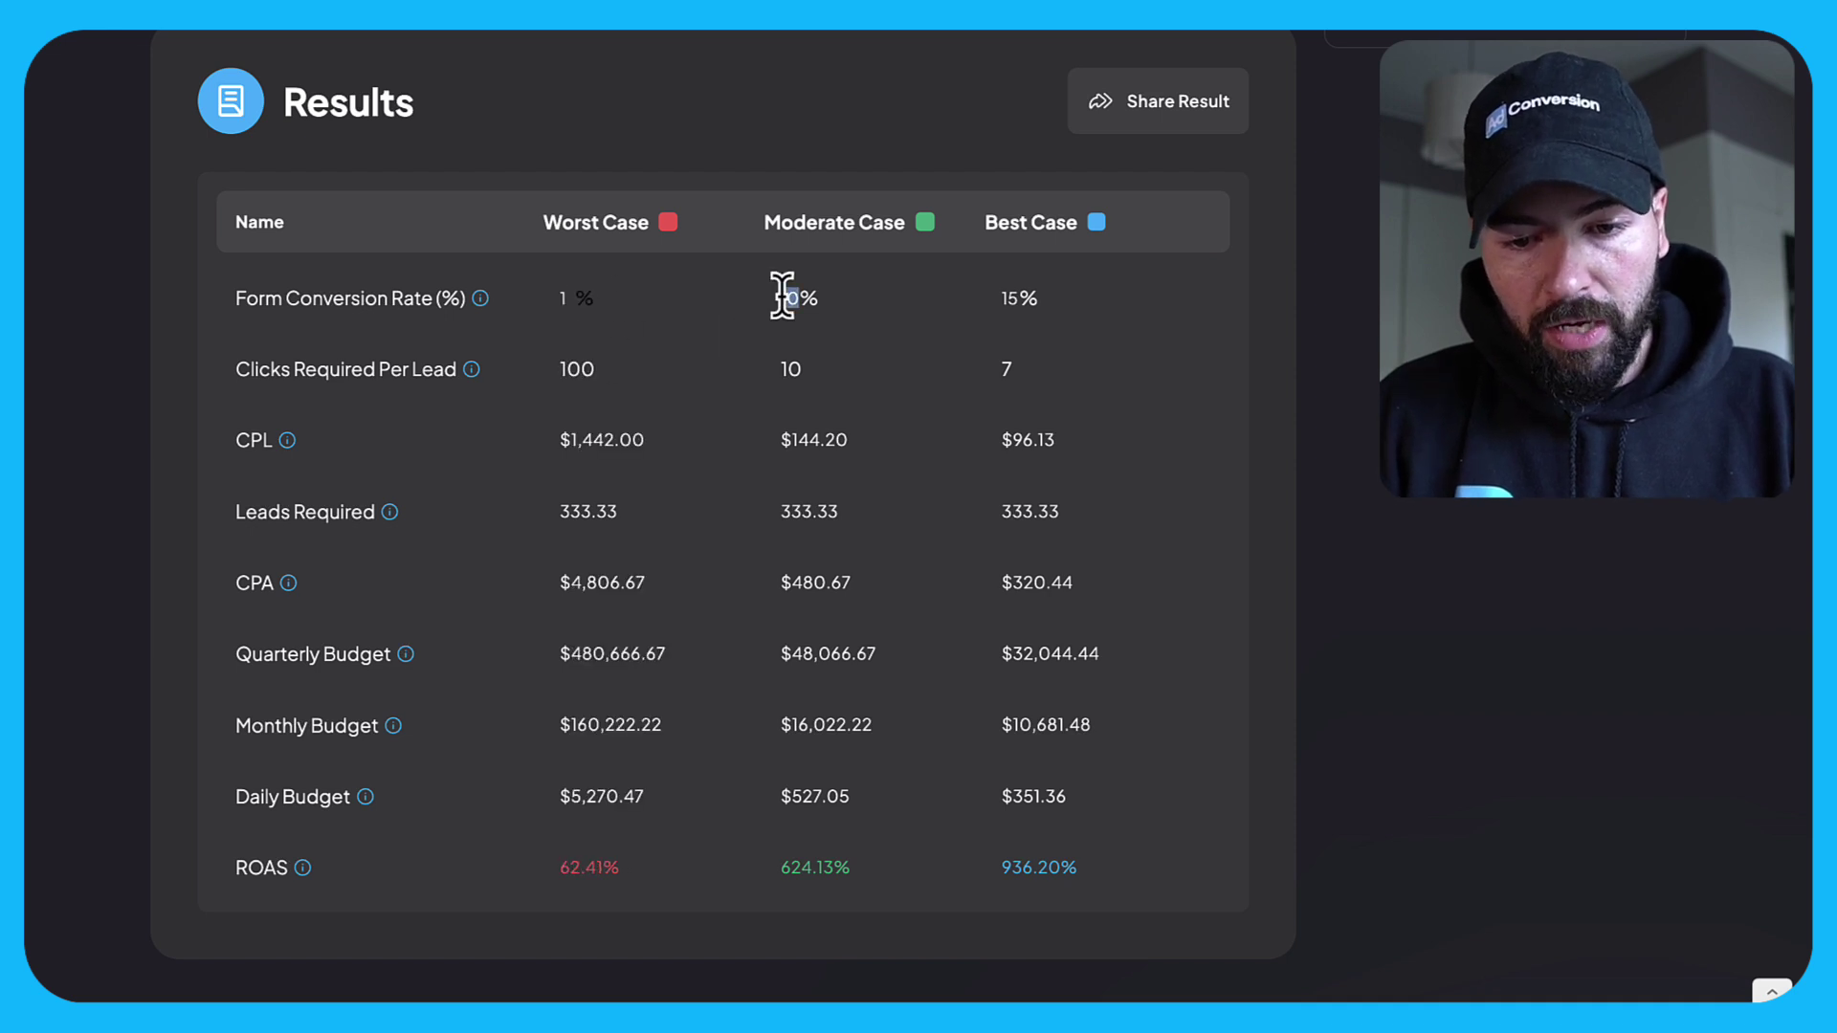
text(3)
double_click(1011, 298)
text(5)
scroll(874, 406, down, 1)
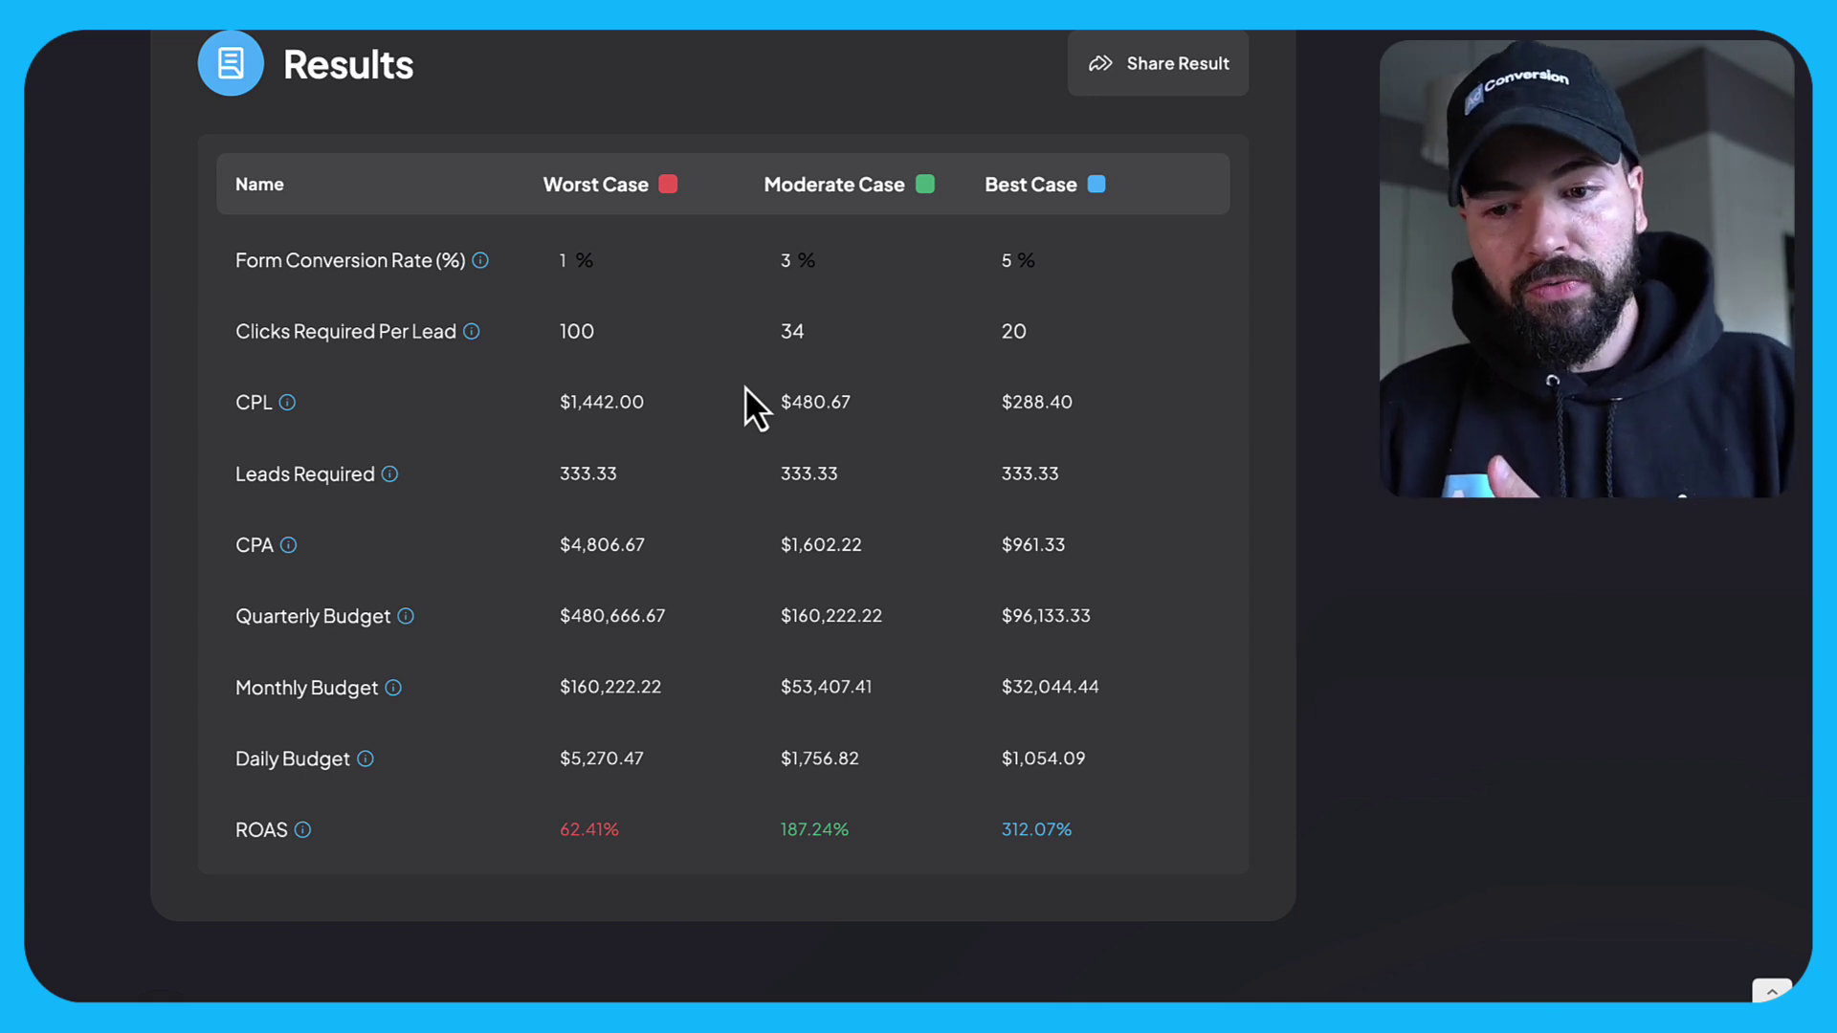
scroll(779, 383, up, 1)
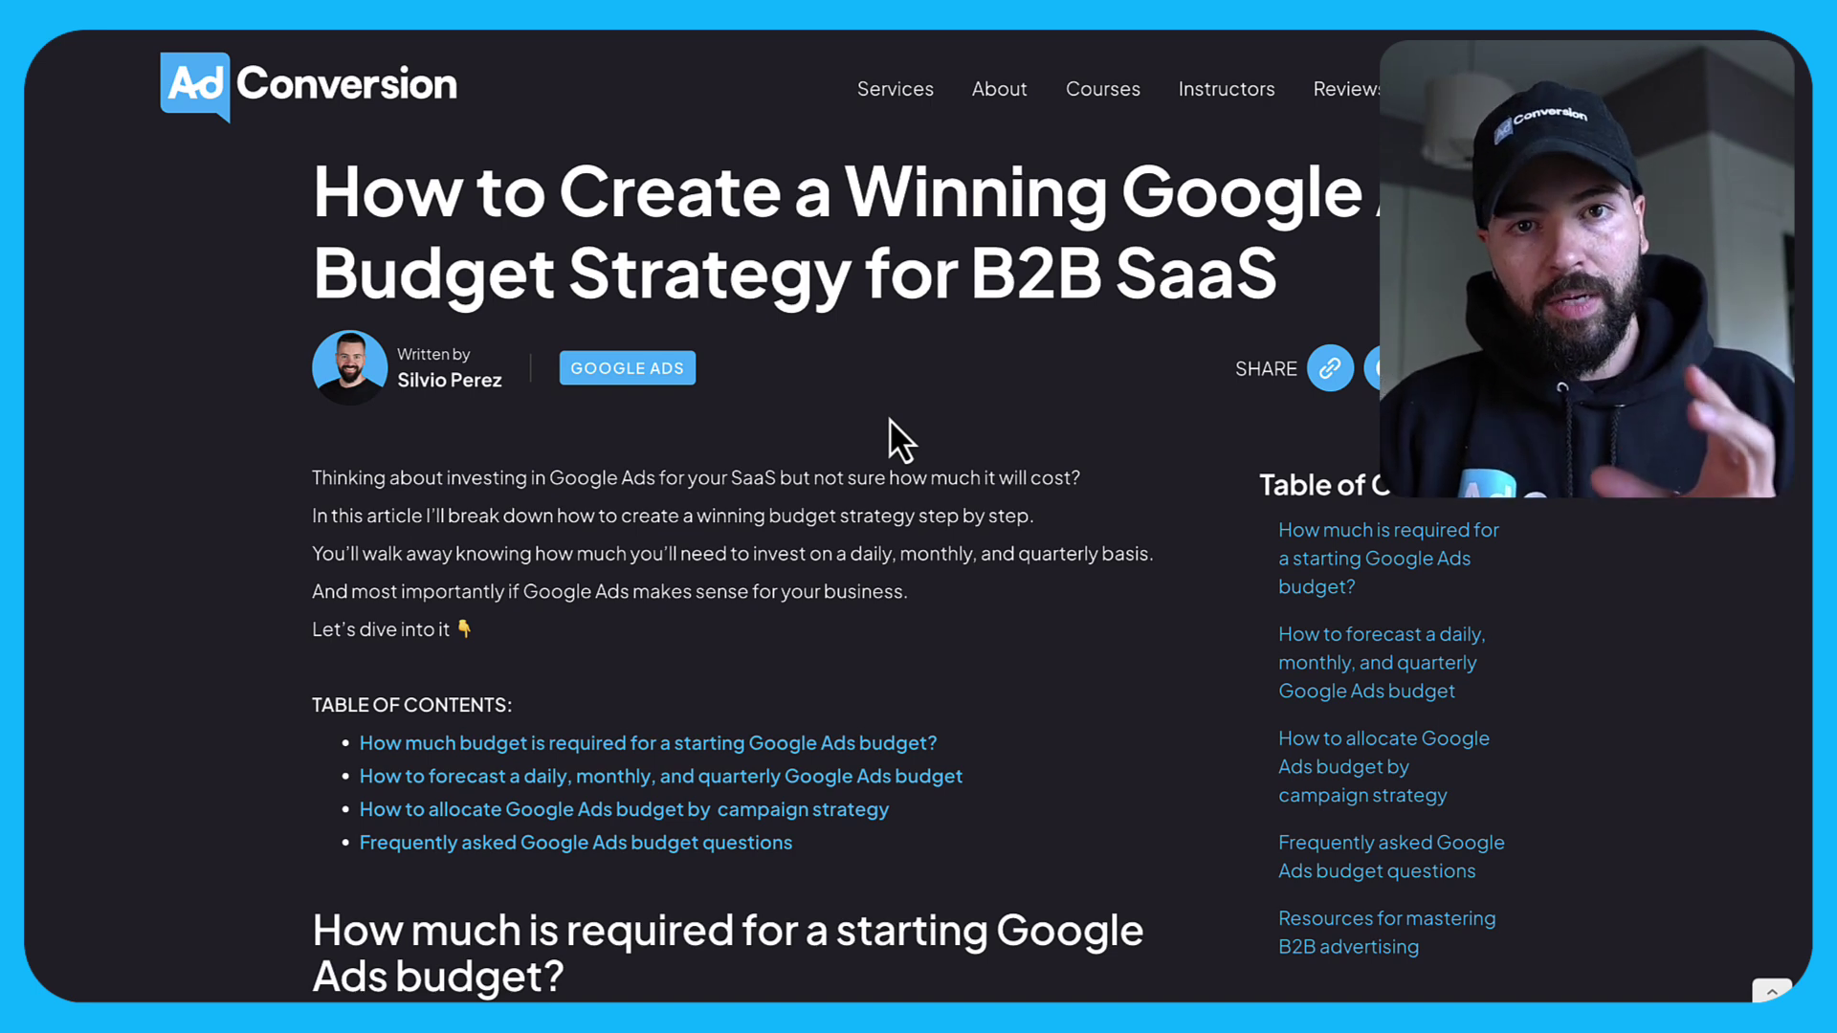
- Scroll the B2B SaaS budget strategy article down to its budget allocation chart
scroll(890, 421, down, 2)
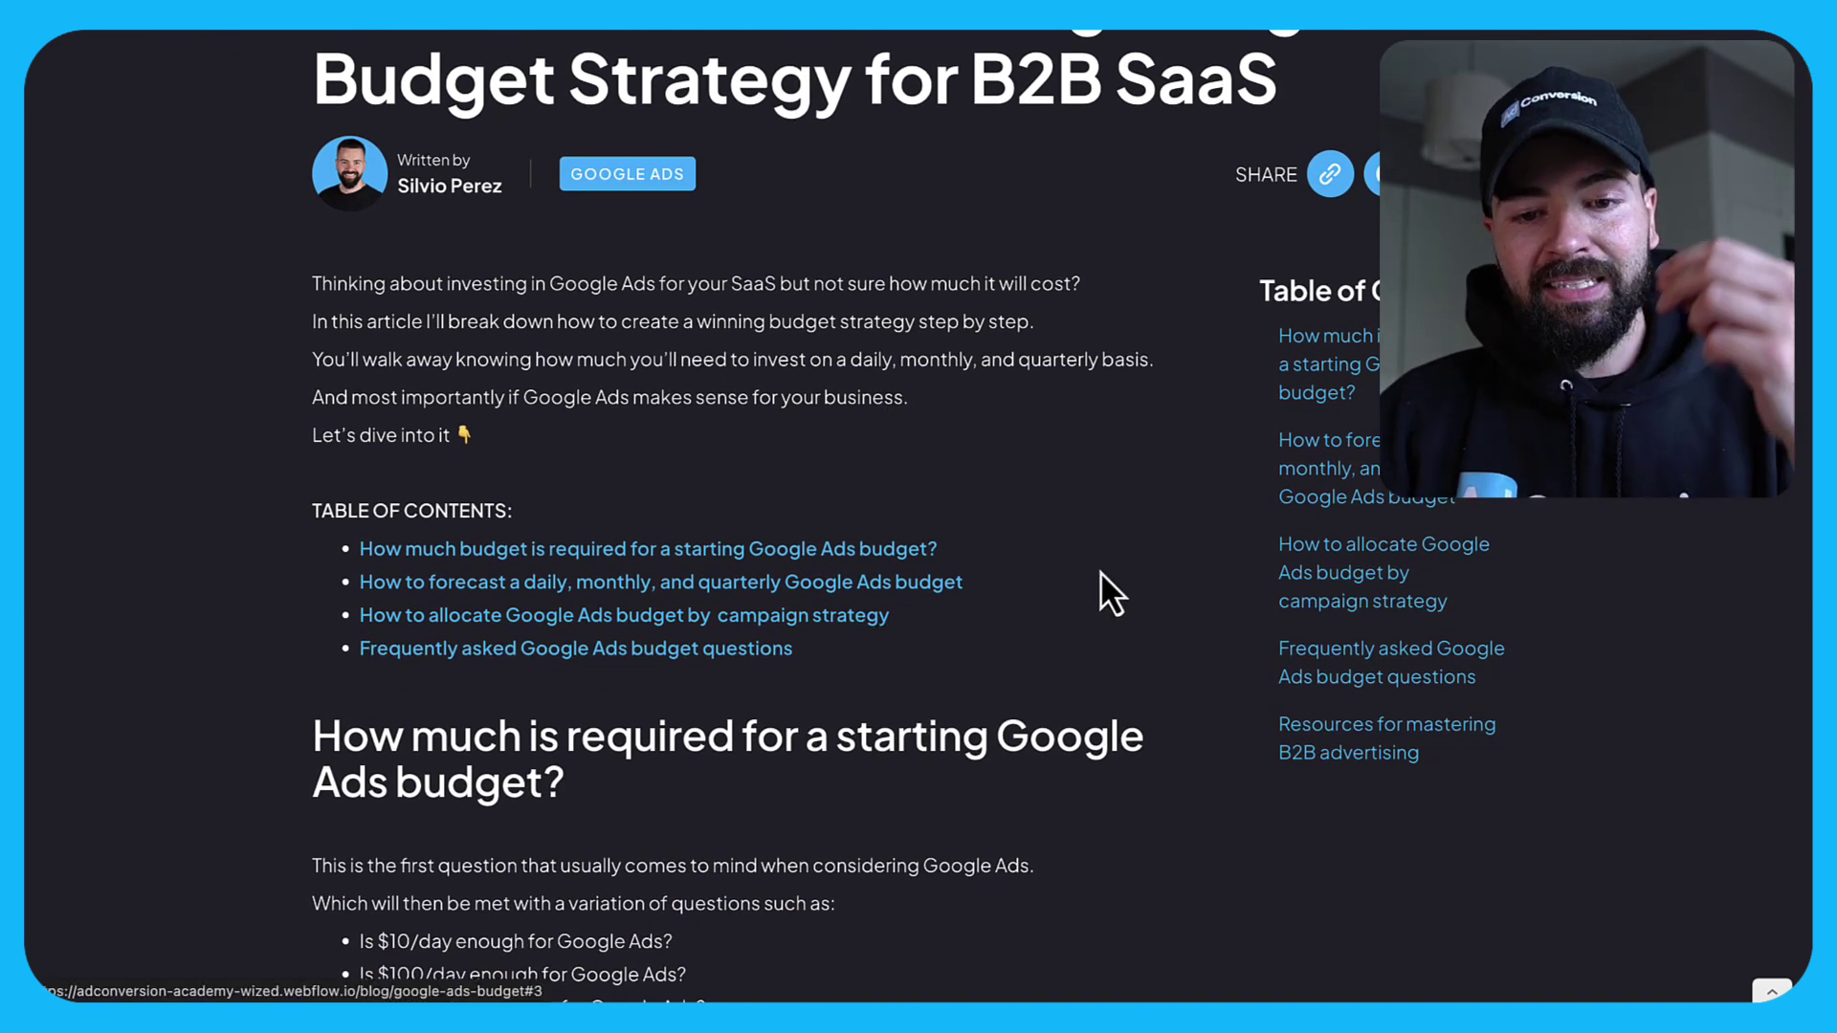
scroll(1100, 571, down, 10)
scroll(1101, 574, down, 10)
- Enlarge the 'Starting Google Ads Budget Allocation by Campaign Theme' pie chart in a lightbox
click(786, 599)
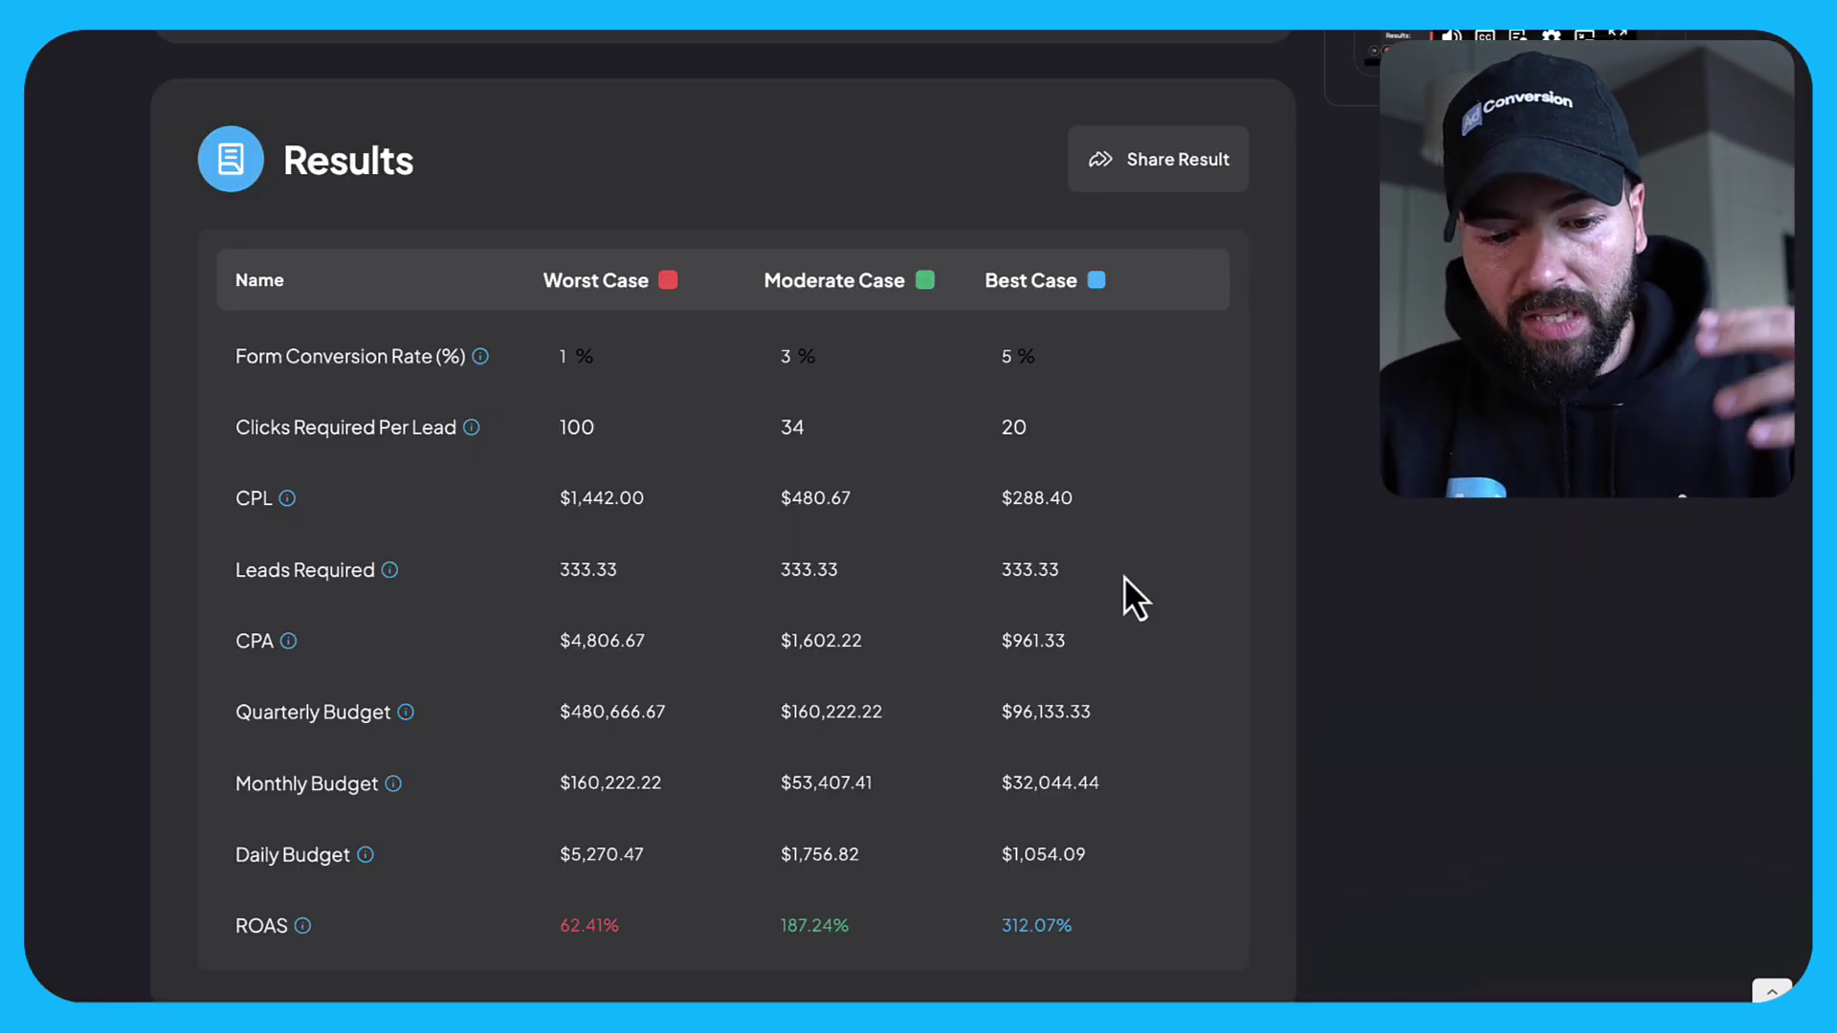
scroll(862, 651, down, 1)
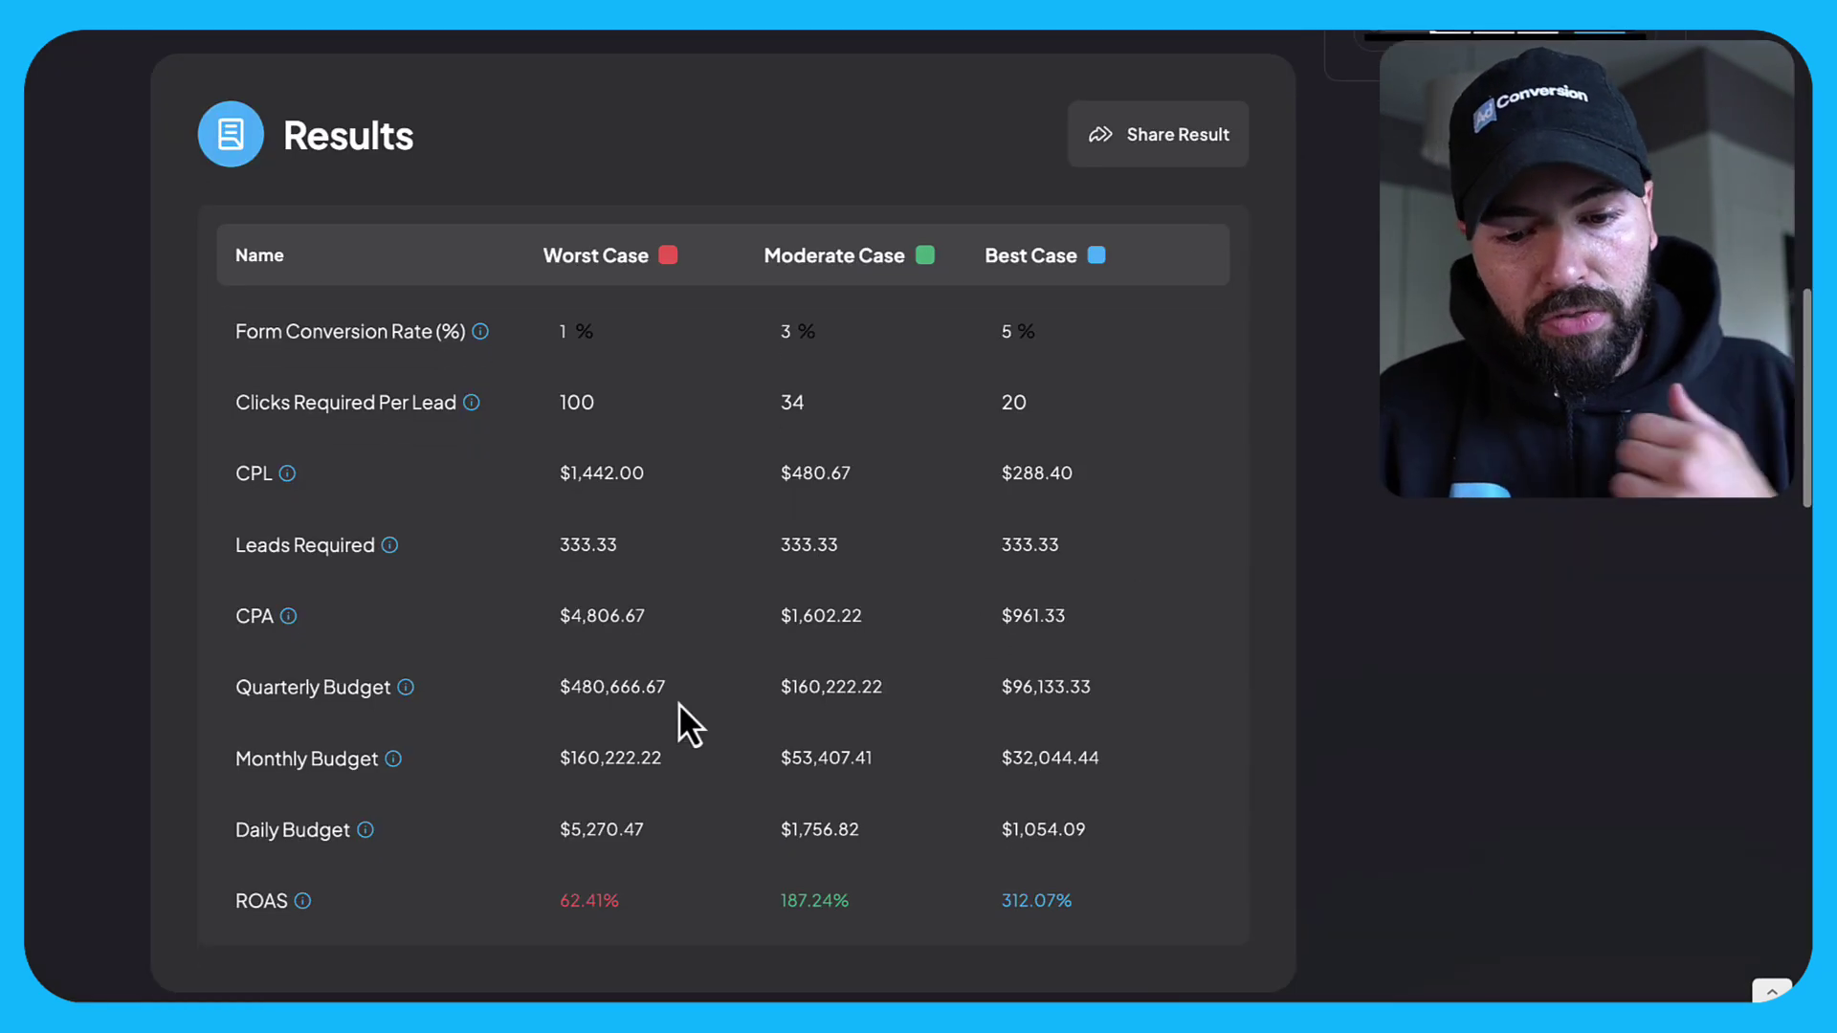
drag(557, 691, 694, 690)
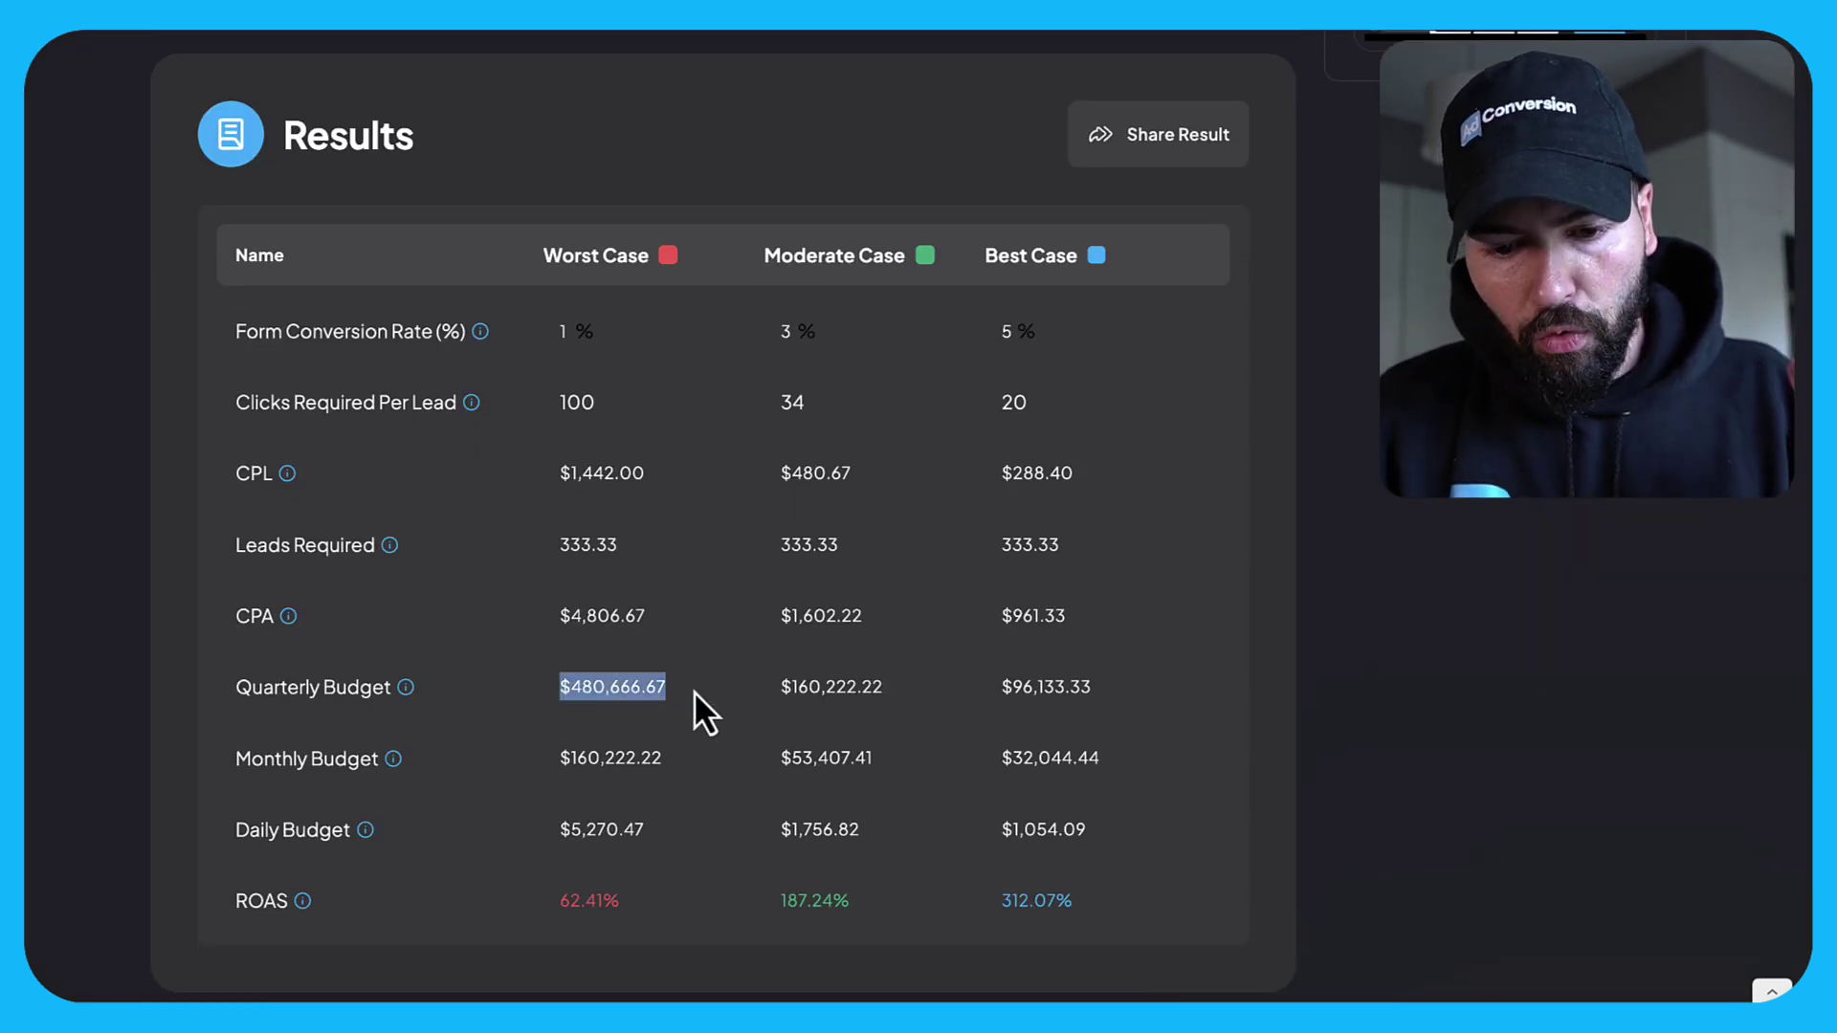
click(683, 682)
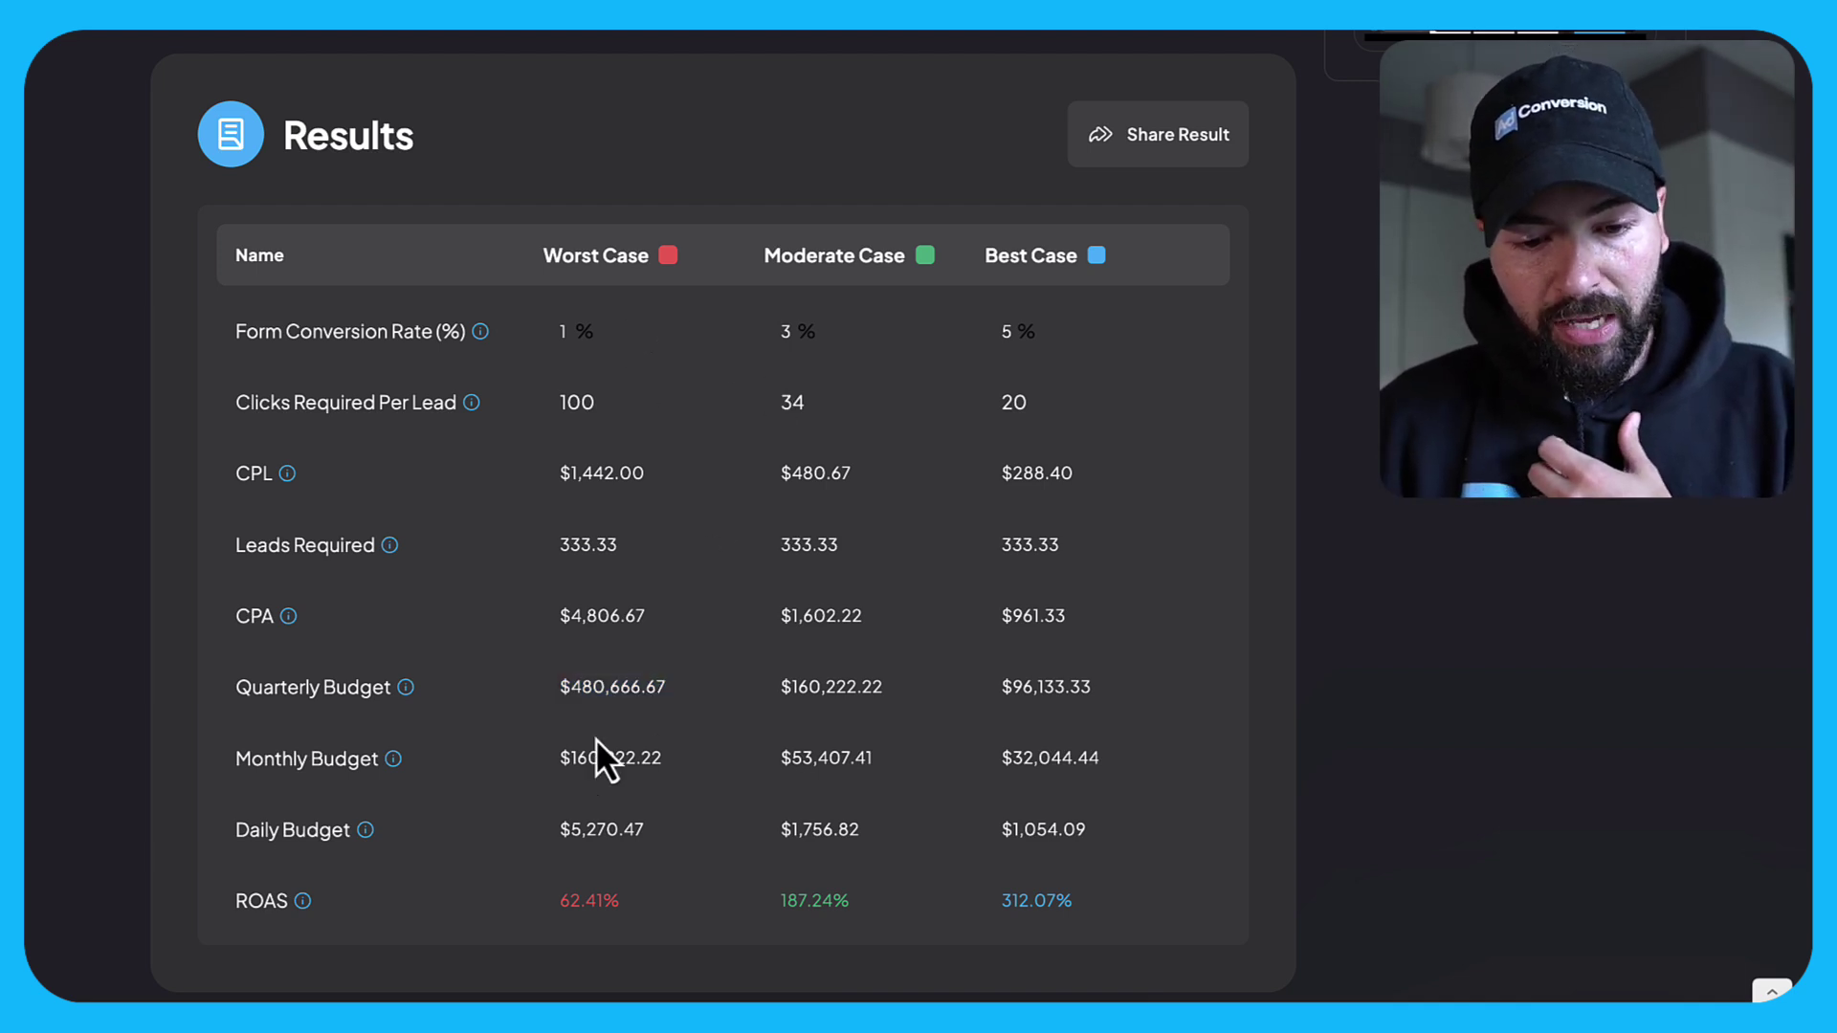
drag(783, 763, 919, 763)
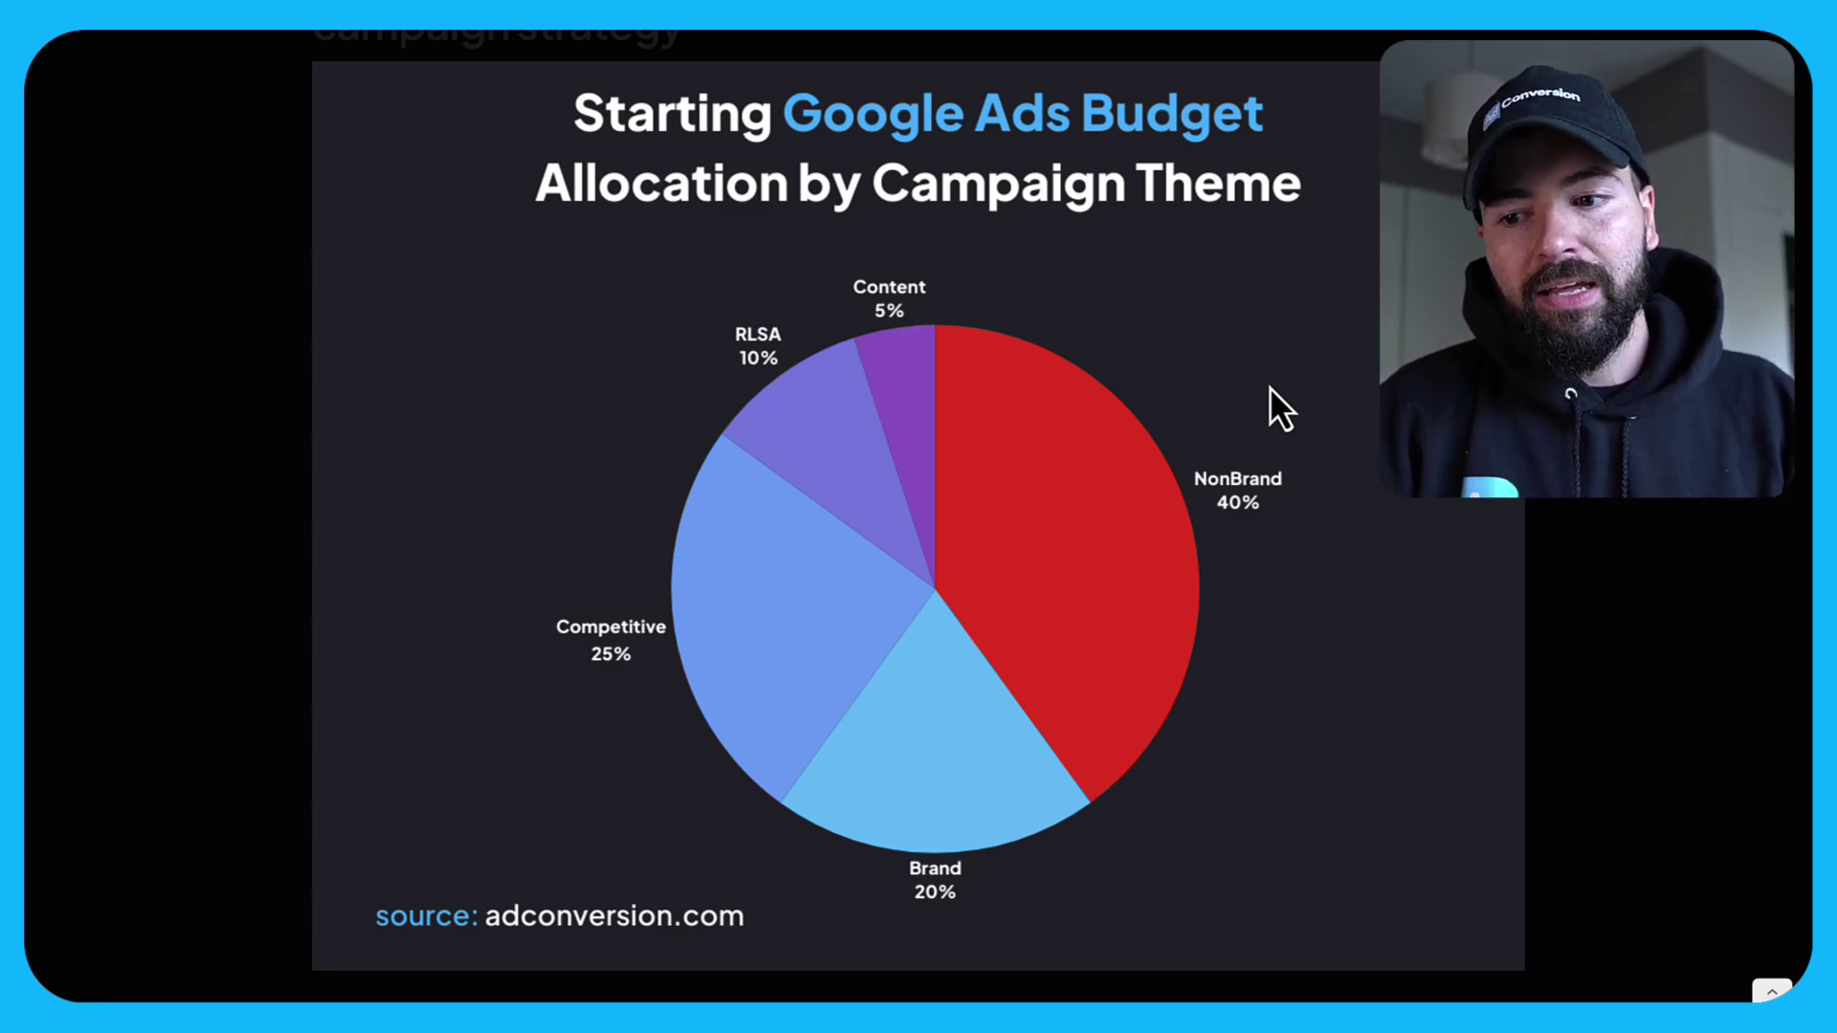
- Close the chart lightbox and return to the forecast table showing ROAS 262.50%–787.50%
click(1271, 387)
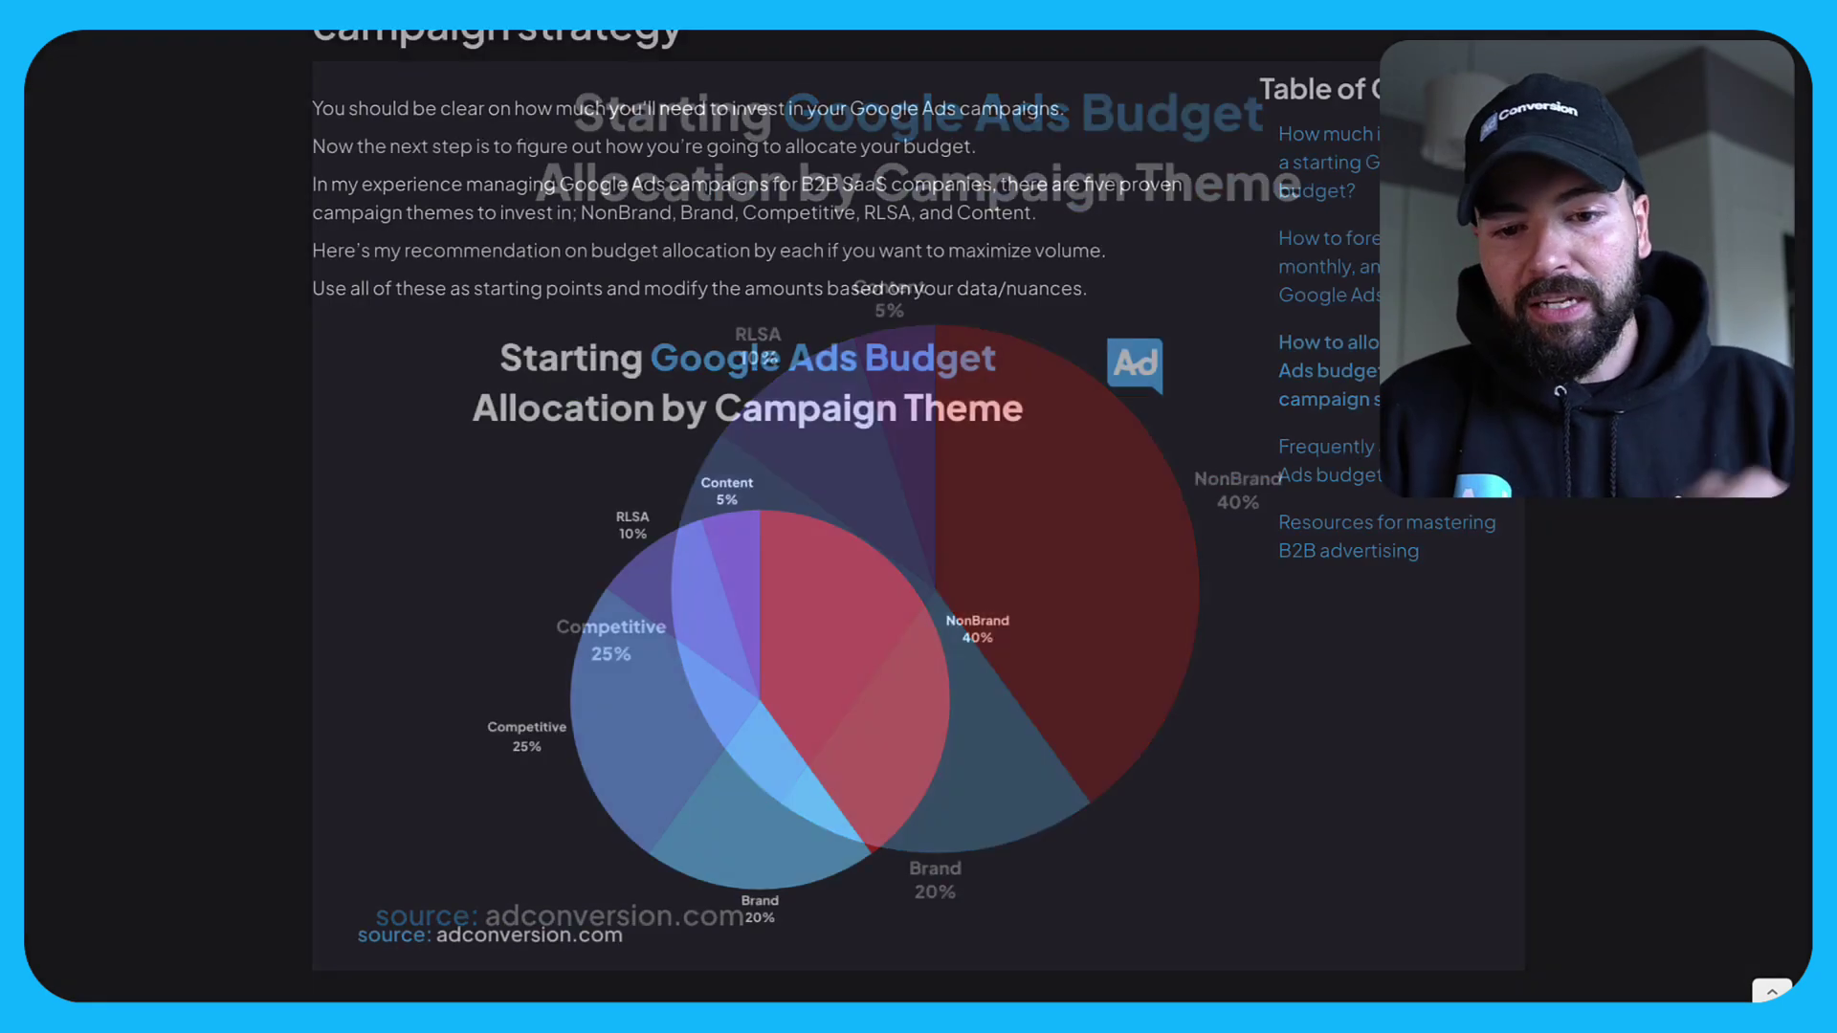
scroll(1043, 253, up, 3)
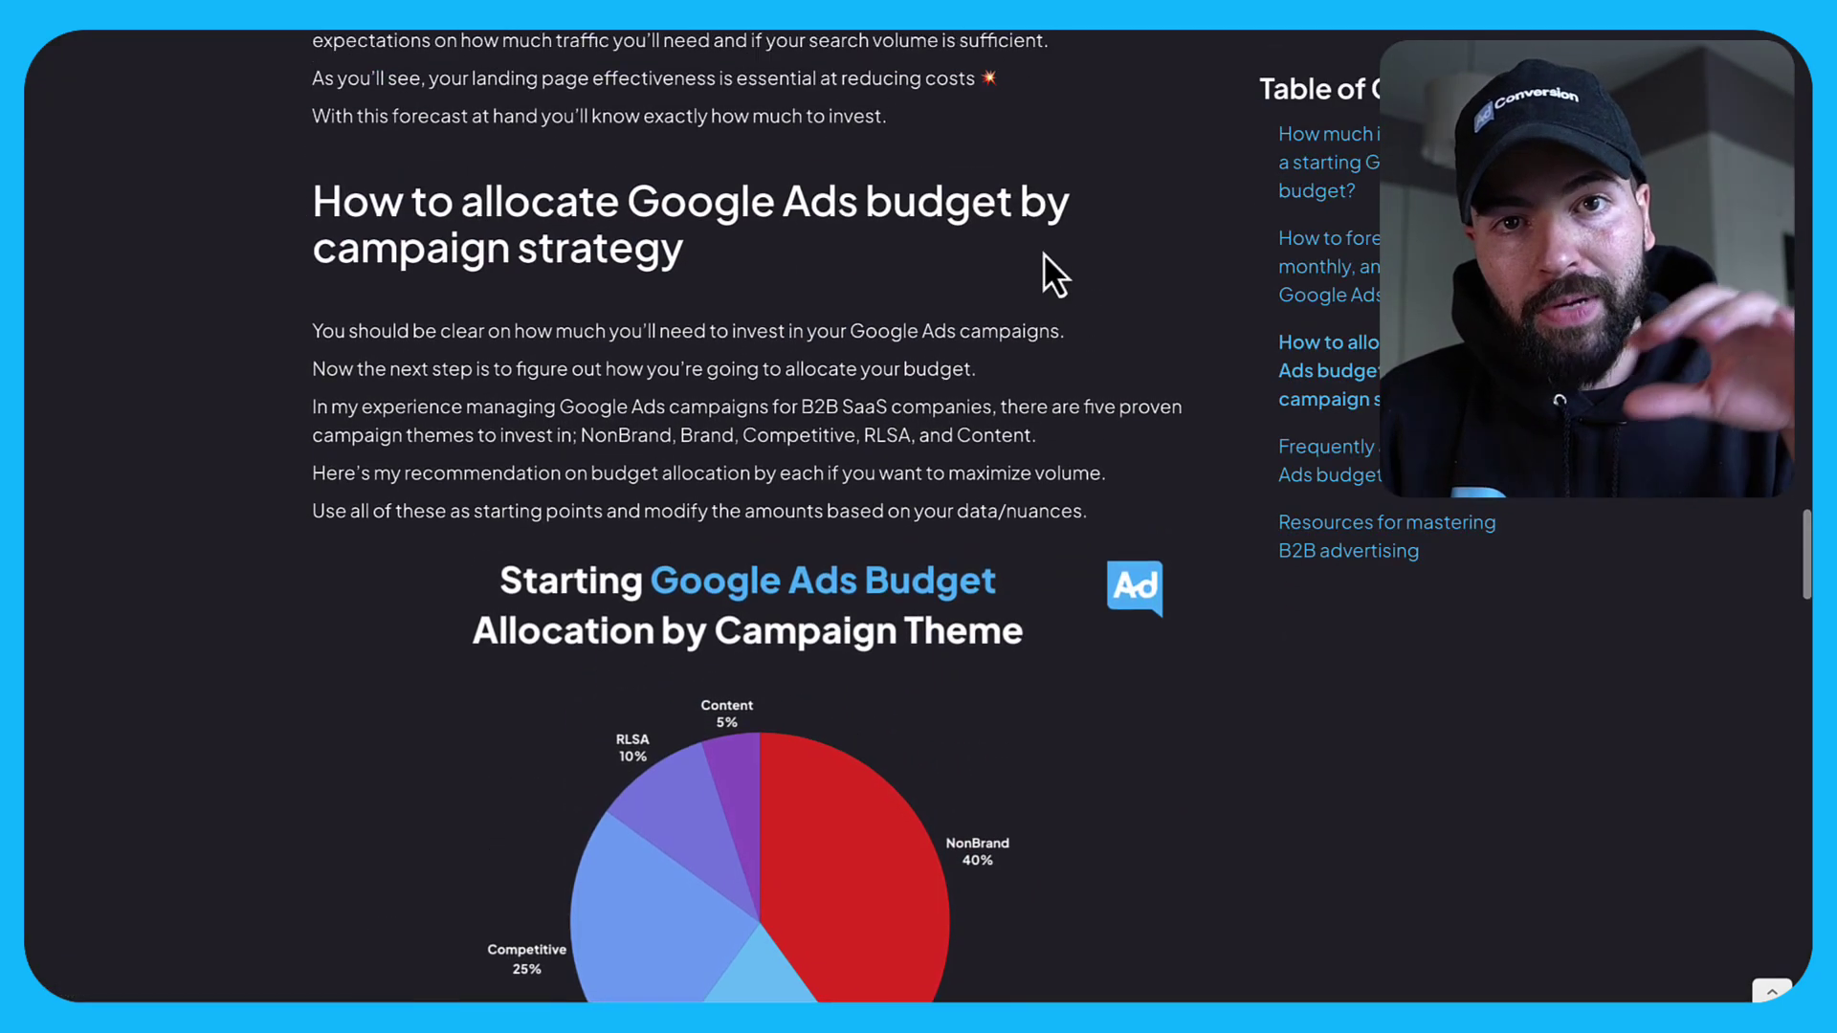
scroll(1043, 253, up, 5)
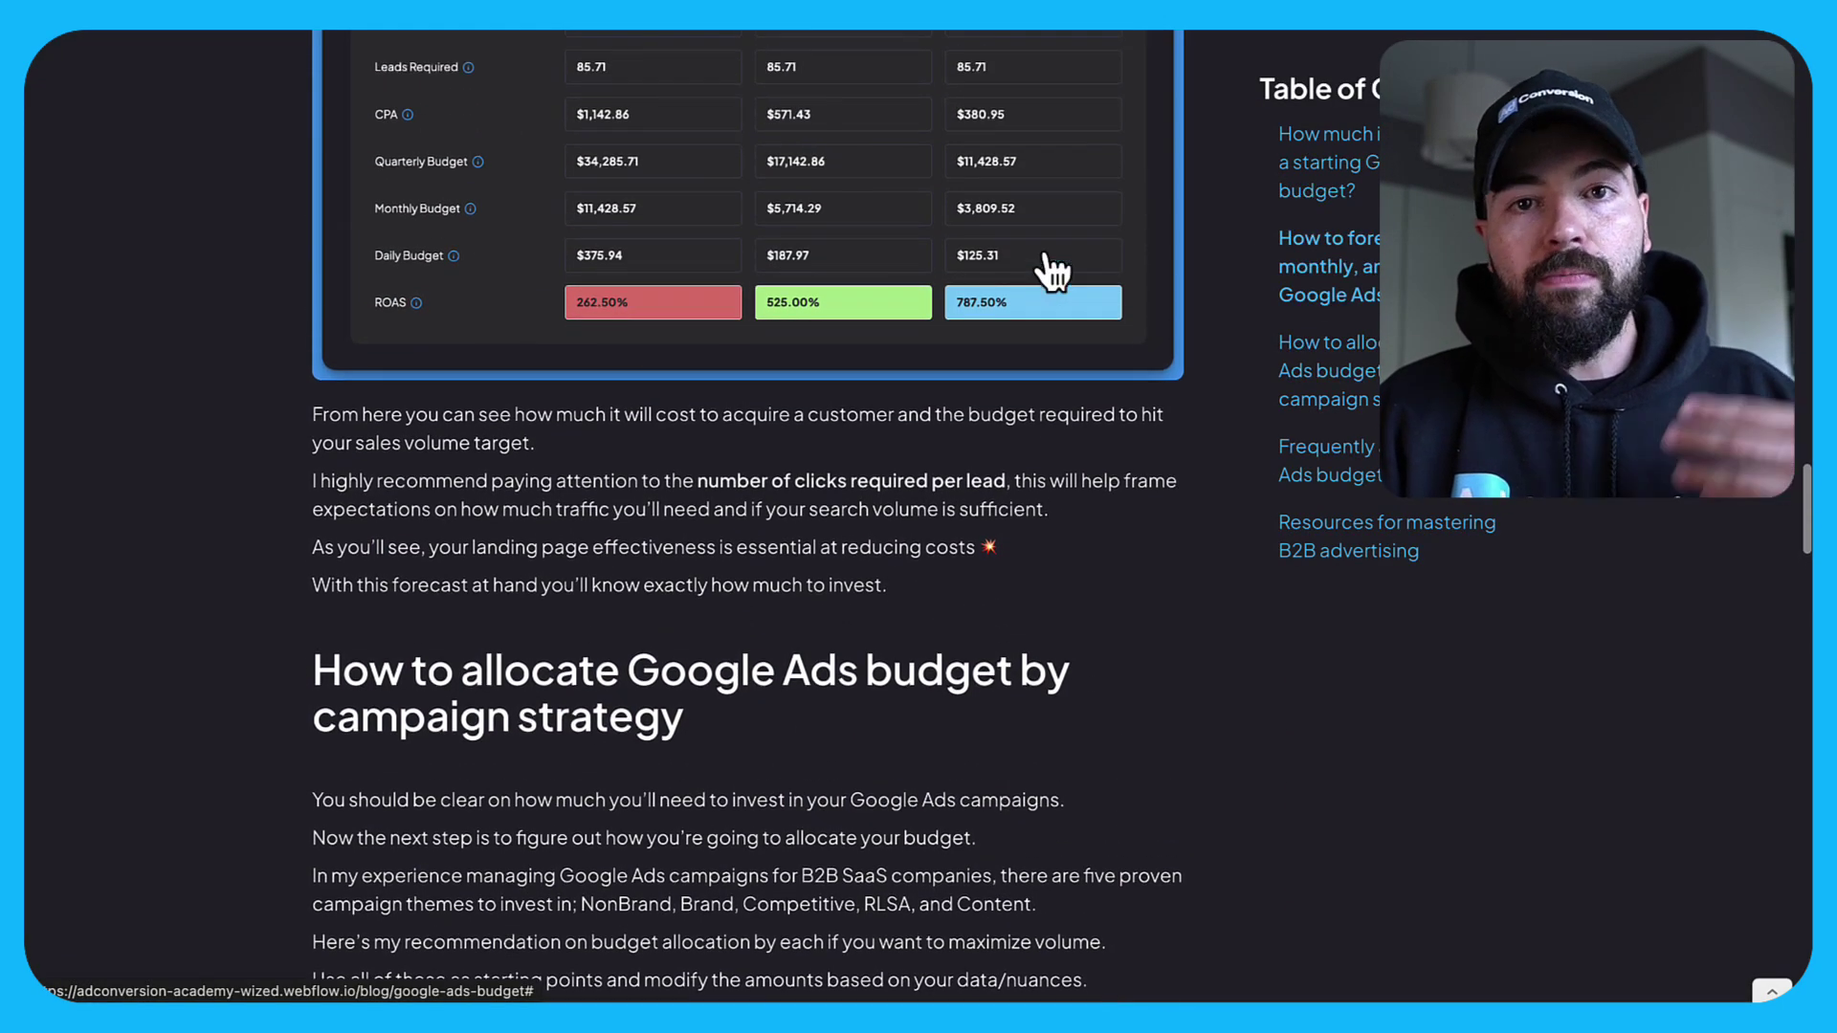